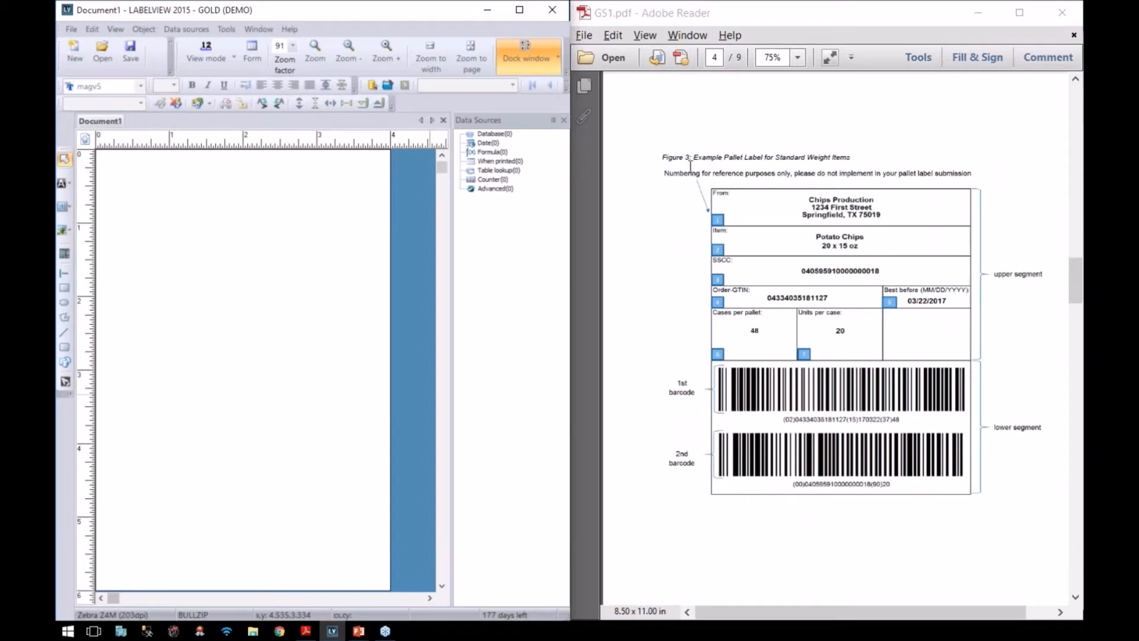
Step: Scroll GS1.pdf to Figure 4 on page 5, the catch-weight pallet label with three barcodes
scroll(640, 355, "down", 10)
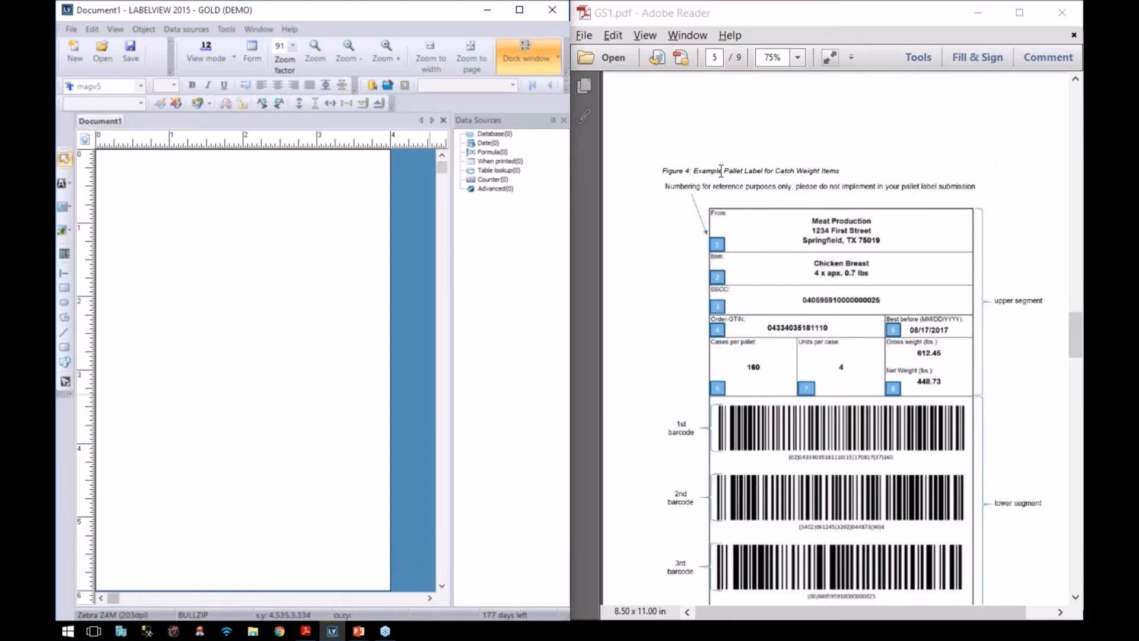
scroll(774, 172, "down", 3)
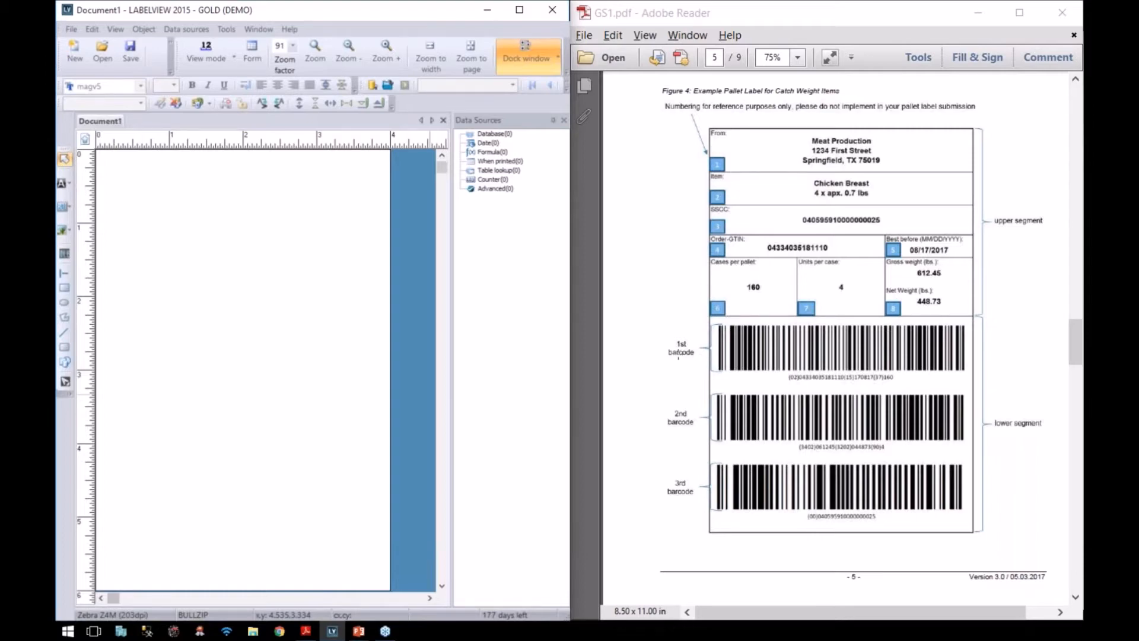
scroll(704, 353, "down", 15)
Step: Review the Best before (15) and Cases per pallet (37) AI entries on GS1.pdf pages 7–8
scroll(842, 337, "down", 8)
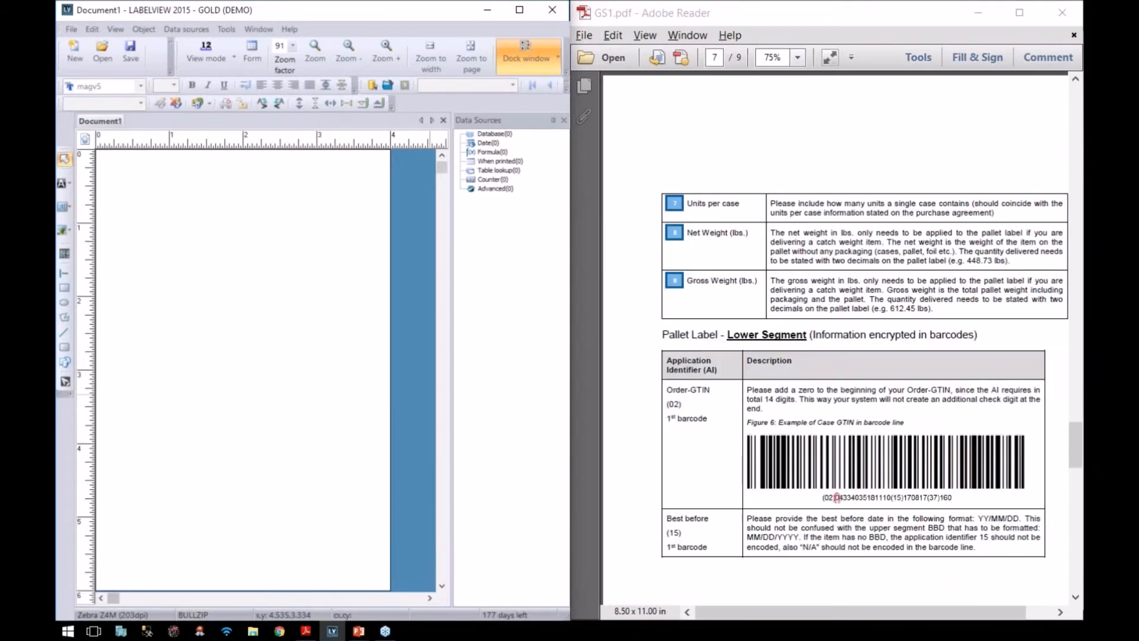
scroll(842, 337, "down", 7)
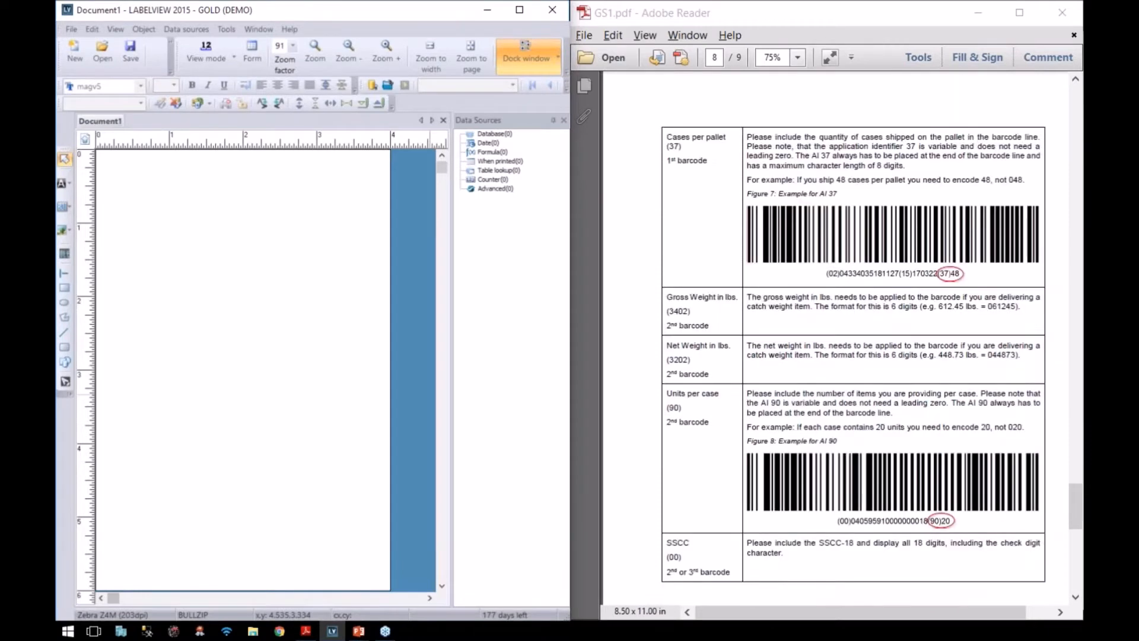
scroll(842, 337, "up", 9)
scroll(842, 337, "up", 5)
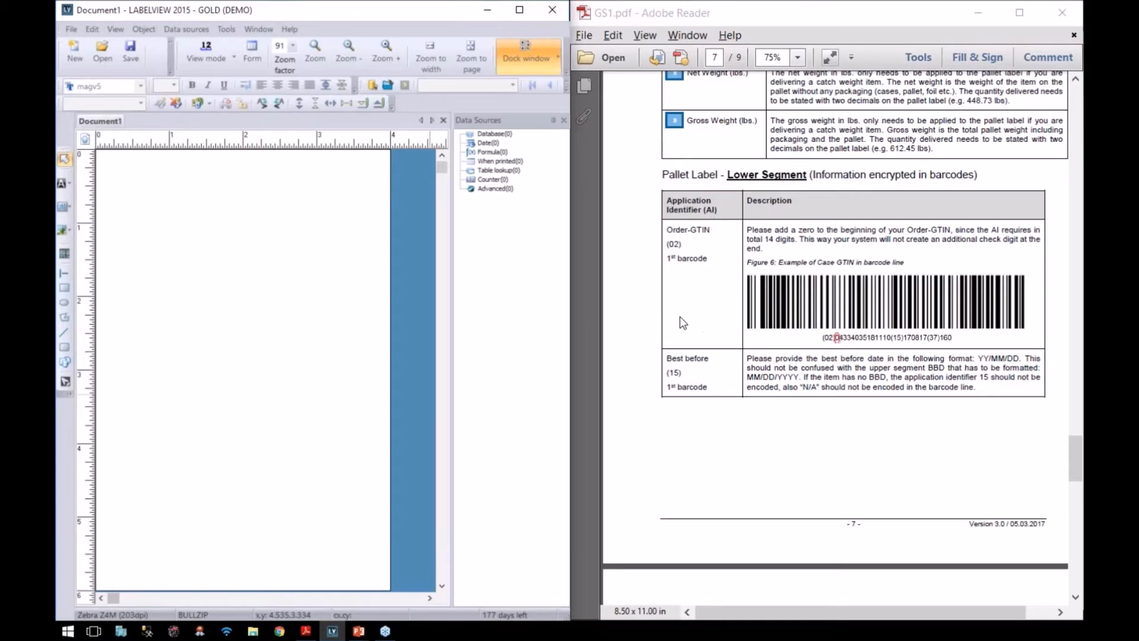
scroll(673, 380, "down", 5)
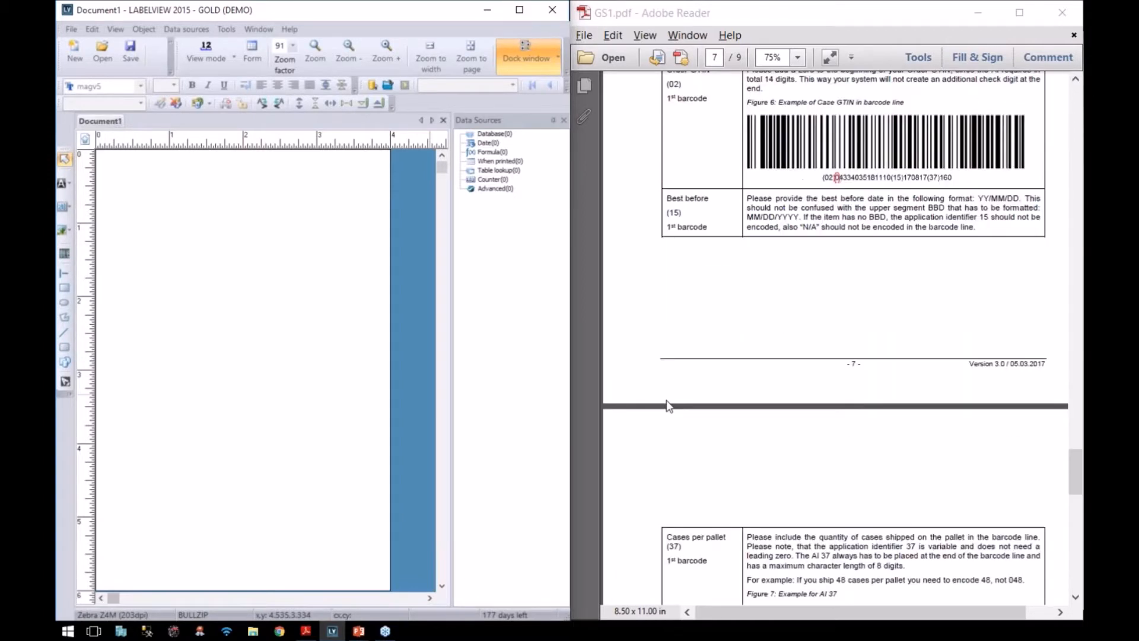
scroll(665, 125, "up", 3)
scroll(680, 333, "up", 3)
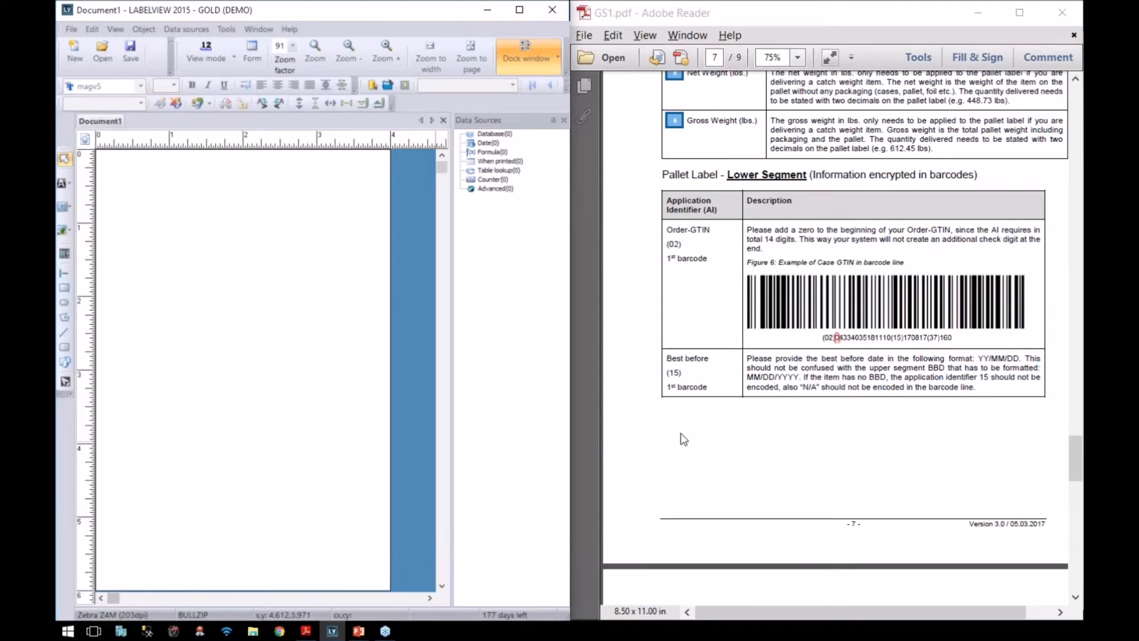
scroll(683, 439, "down", 2)
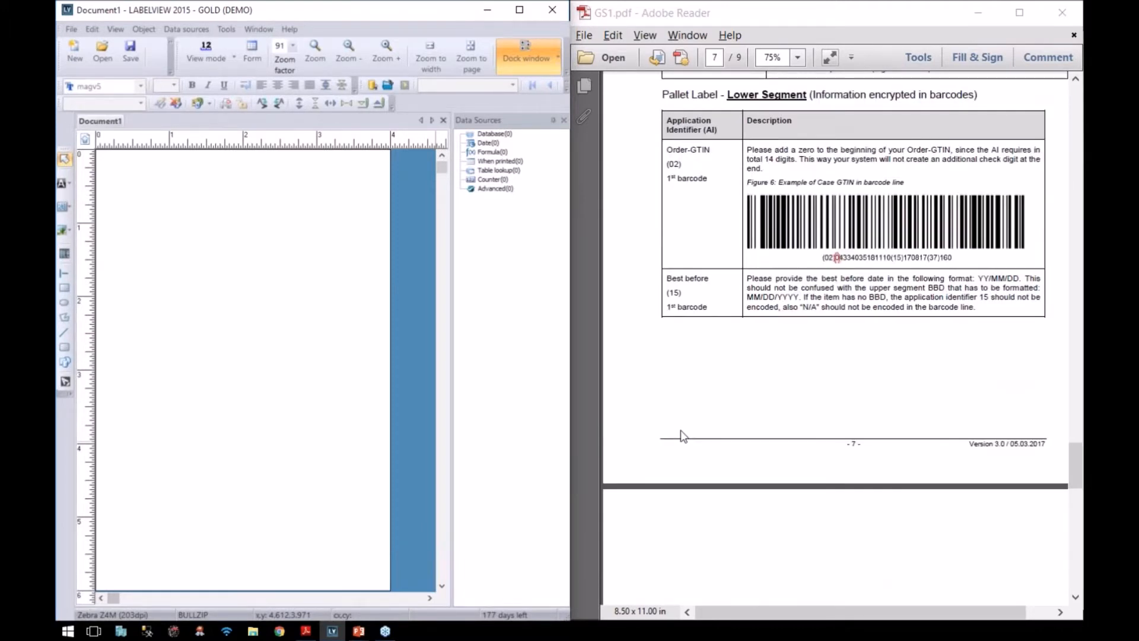
scroll(683, 411, "down", 2)
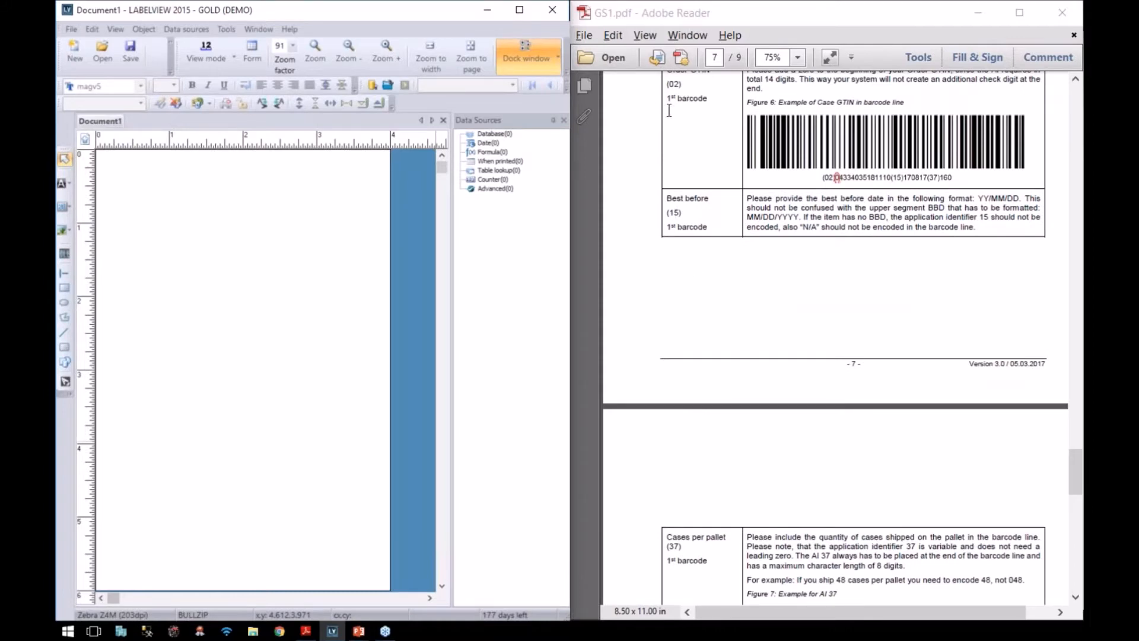
scroll(673, 134, "up", 2)
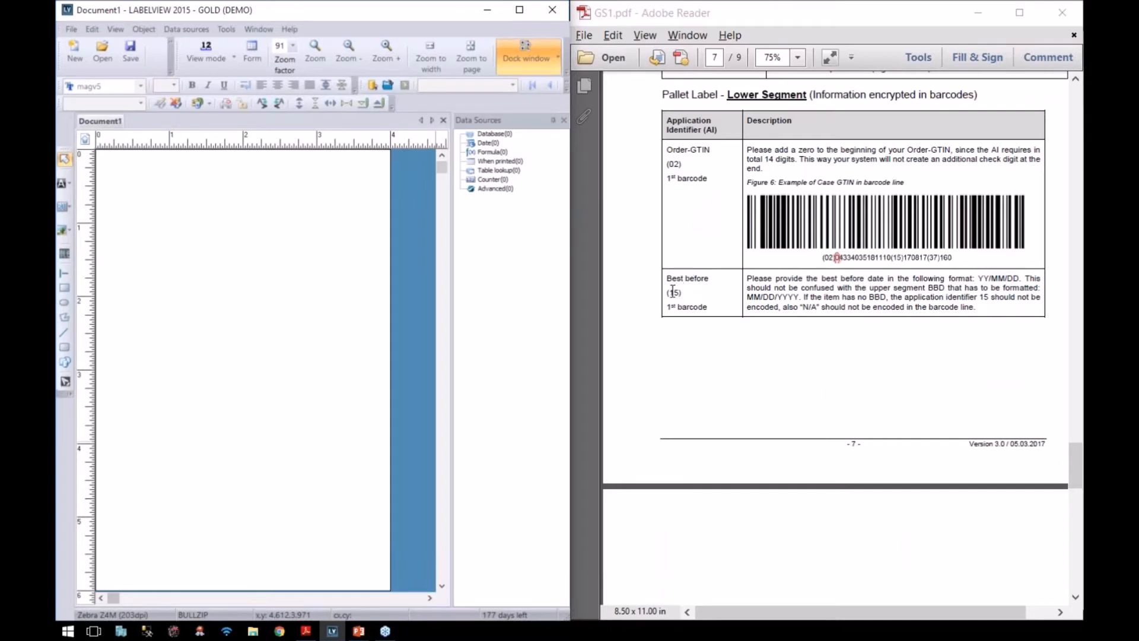
scroll(680, 295, "down", 6)
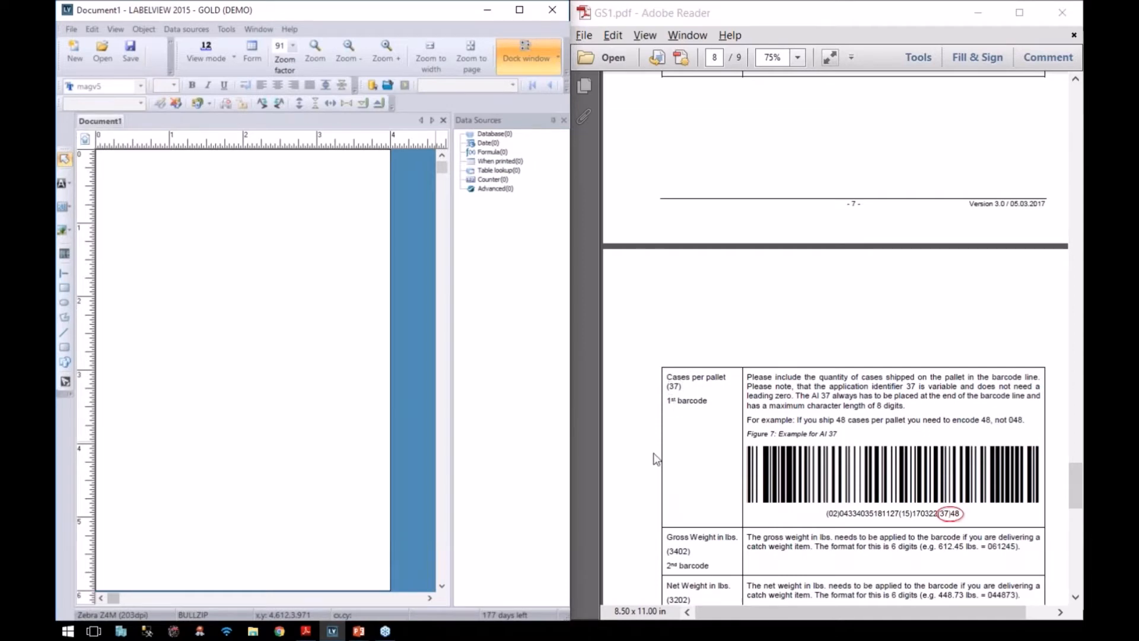
scroll(657, 459, "up", 2)
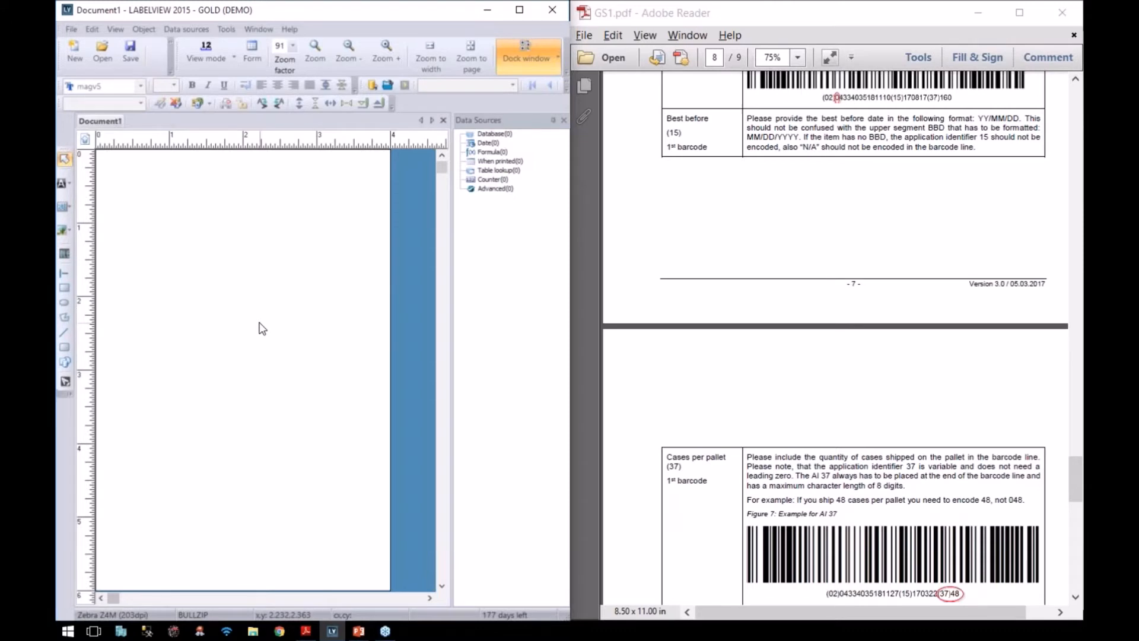
left_click(228, 30)
Step: Confirm Use GS1 norm is ticked on the Others page of Configuration and accept
left_click(255, 104)
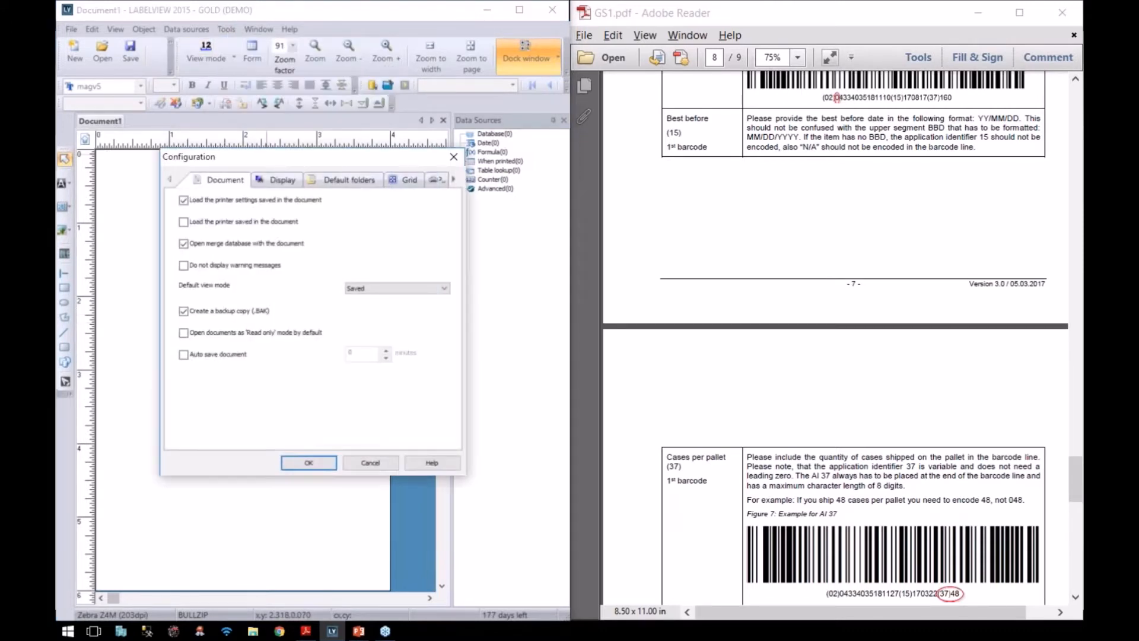
left_click(454, 179)
left_click(453, 179)
left_click(453, 179)
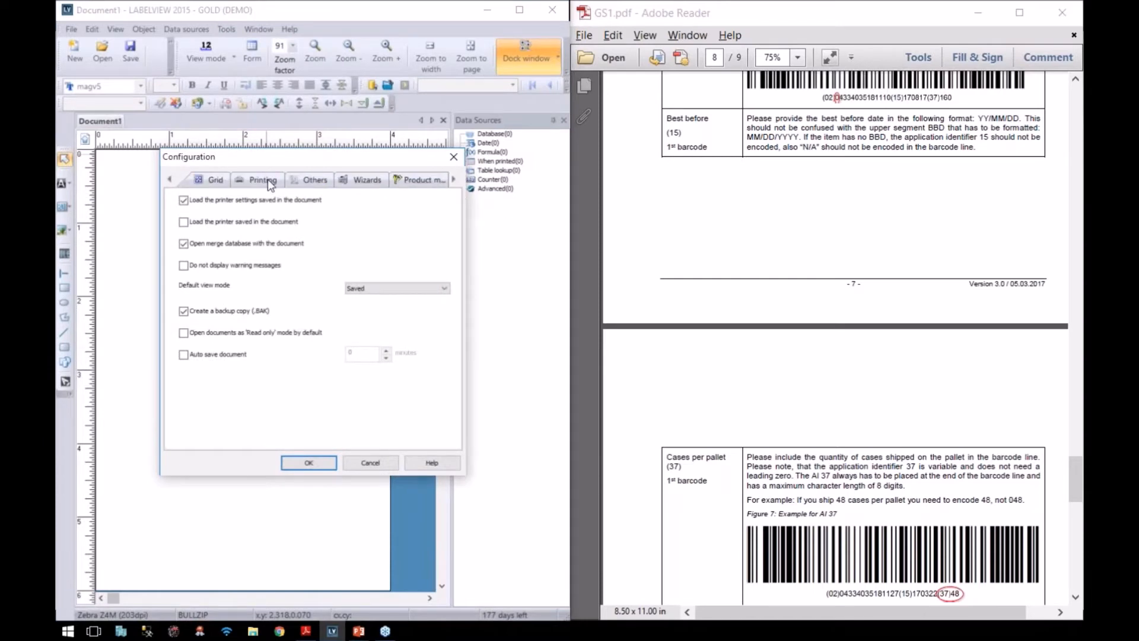
left_click(308, 181)
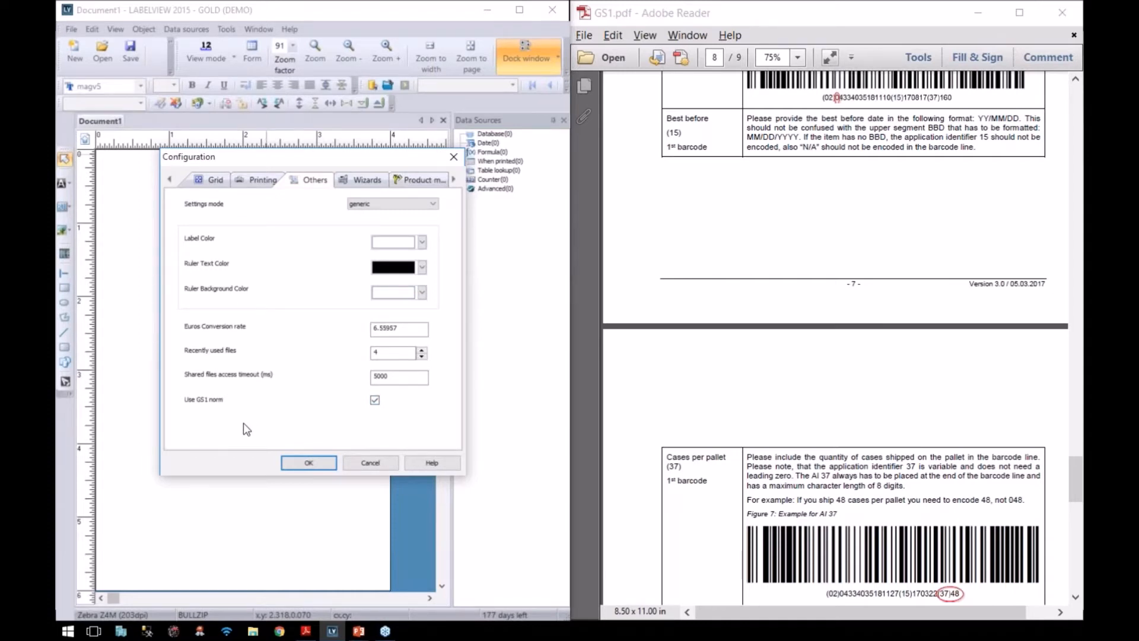
left_click(308, 463)
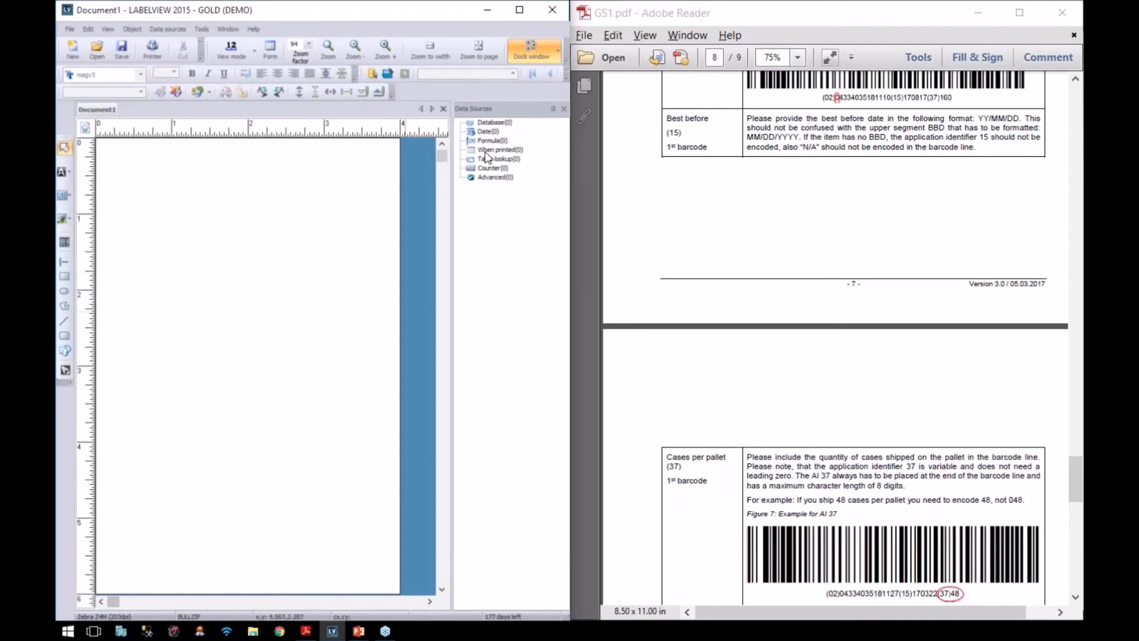
scroll(667, 133, "up", 3)
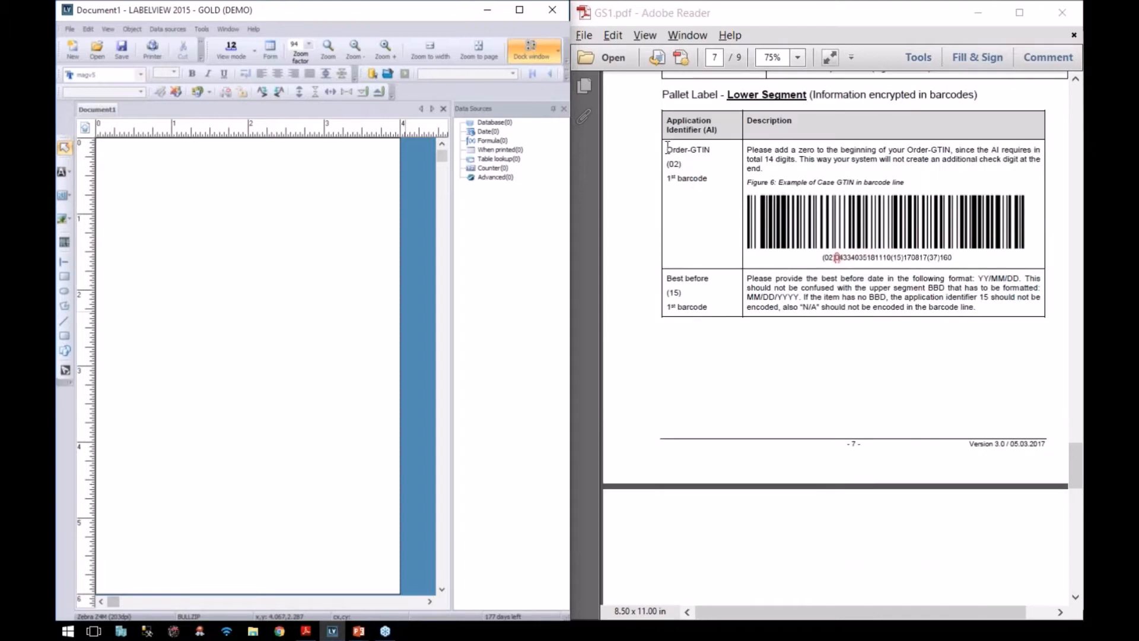
right_click(497, 151)
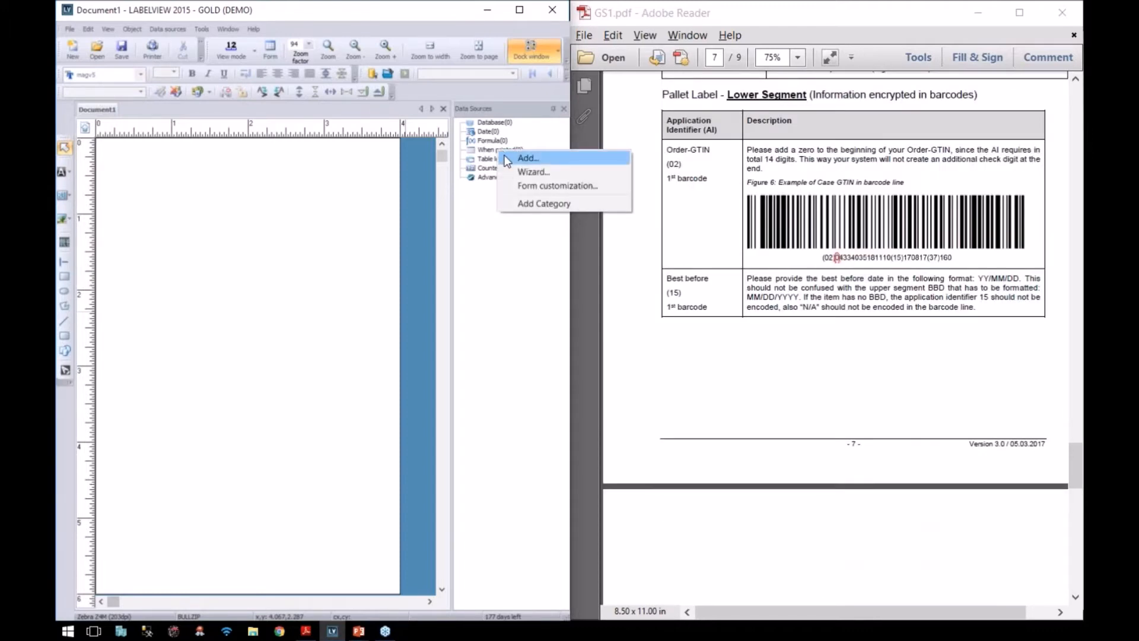
left_click(527, 158)
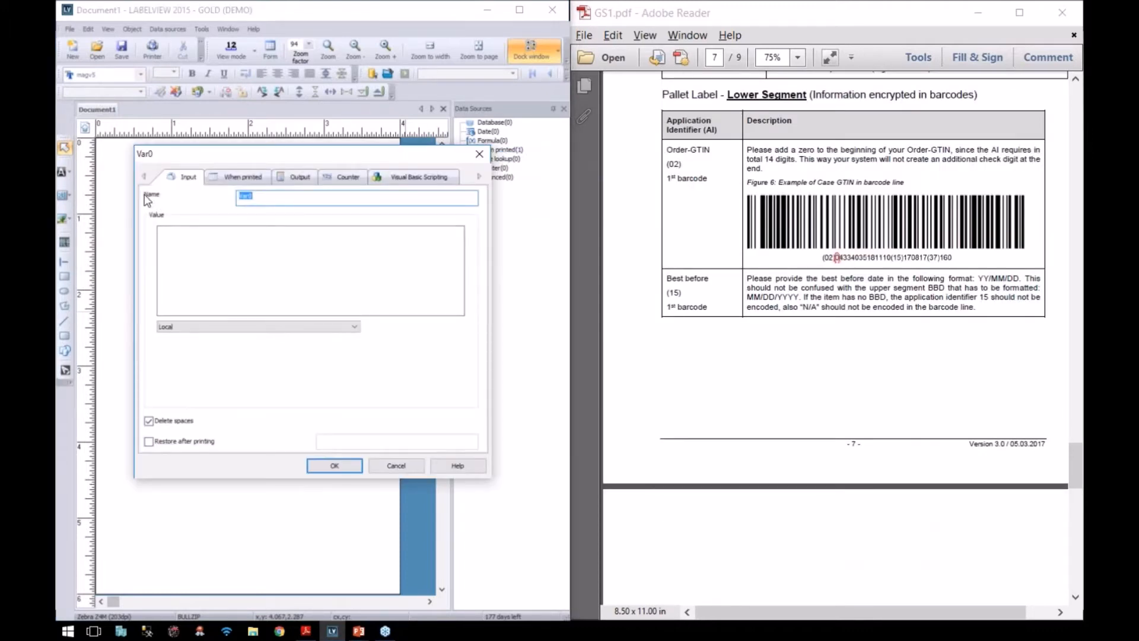
left_click(262, 198)
double_click(245, 198)
type("GTIN")
left_click(183, 245)
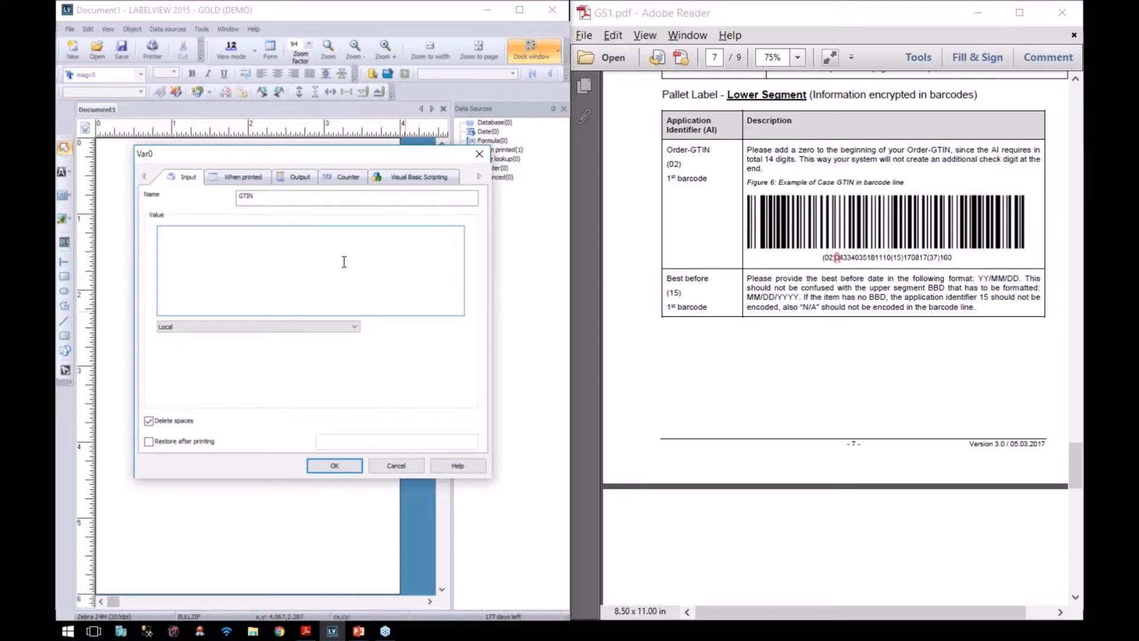
type("04334035181110")
left_click(349, 469)
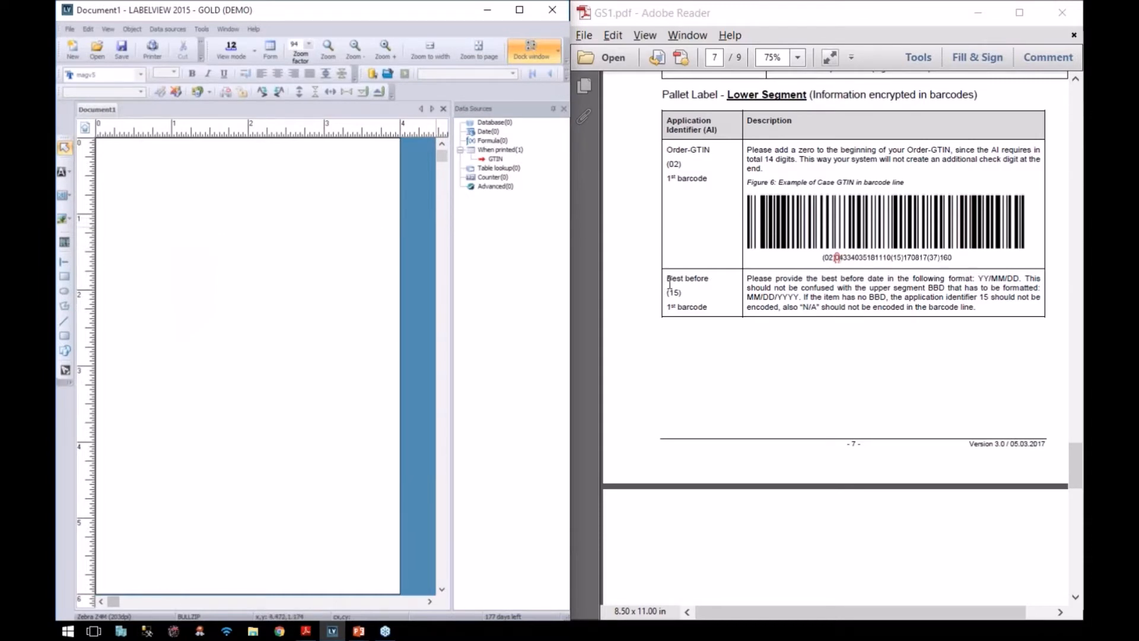
Step: Add a Date variable named 'best before' with the customized format yymmdd
right_click(487, 131)
left_click(498, 140)
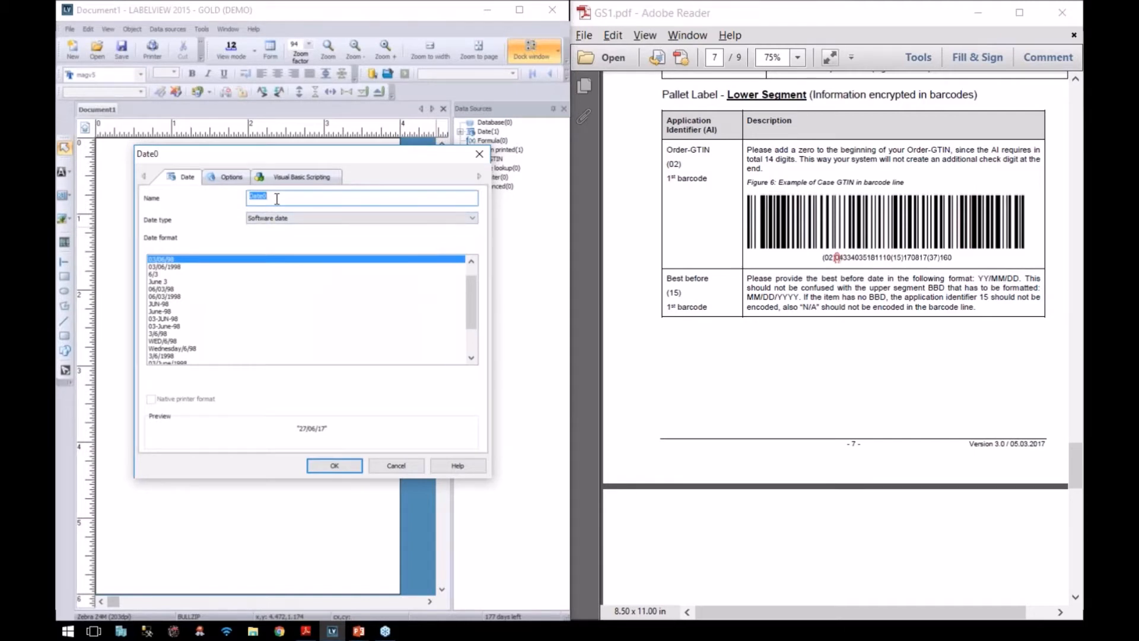
type("best before")
scroll(207, 319, "down", 4)
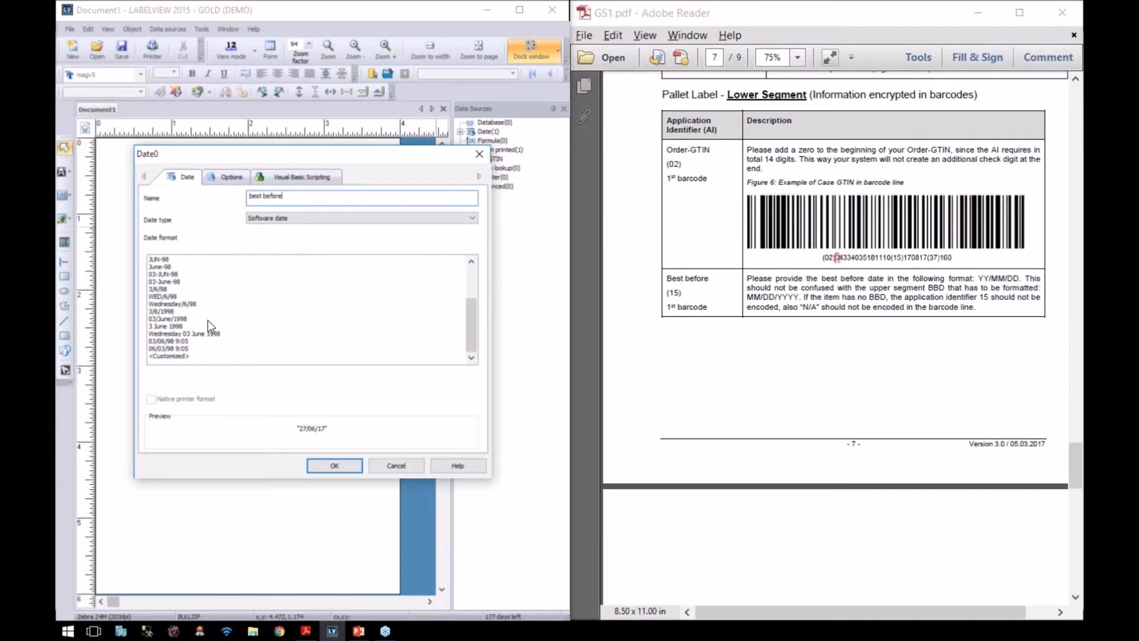
left_click(175, 359)
double_click(215, 379)
type("yy")
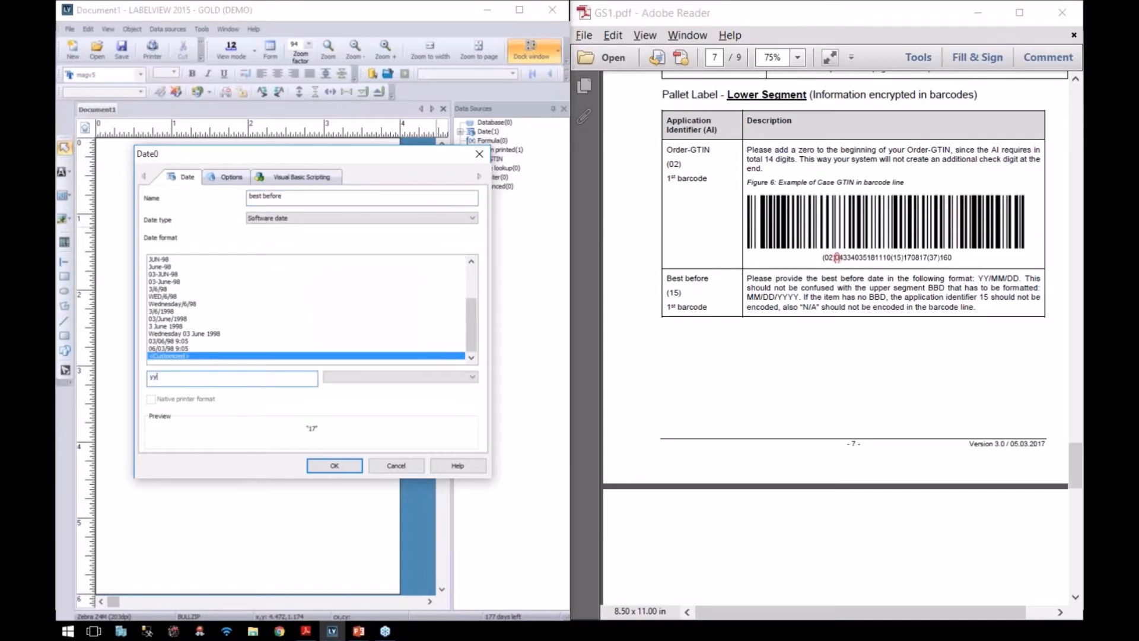
type("mmdd")
left_click(335, 467)
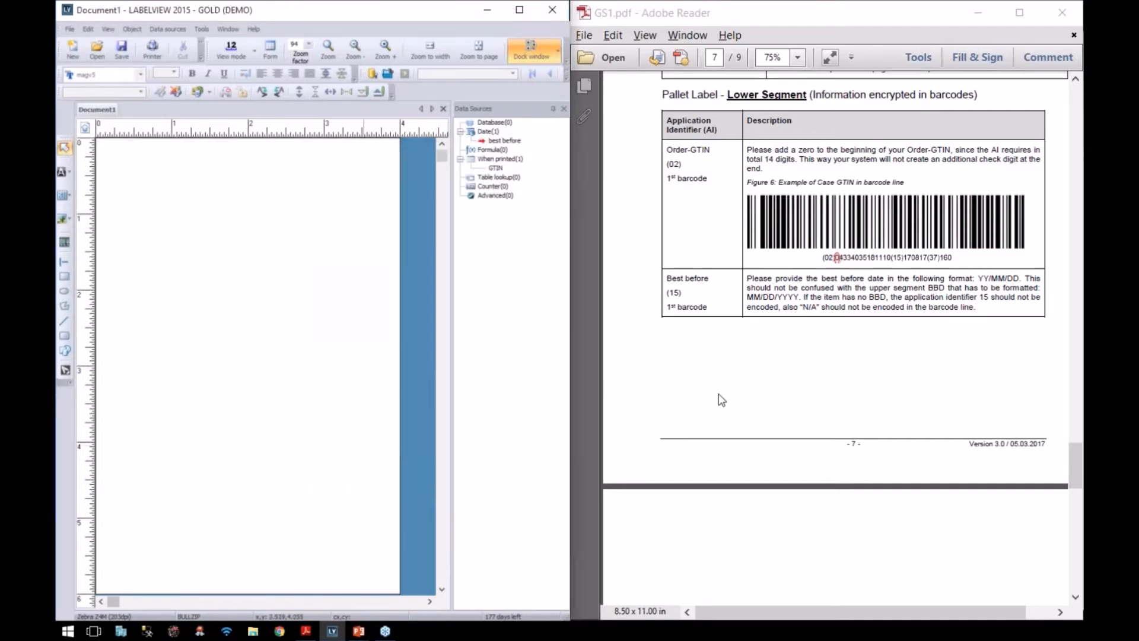
scroll(715, 396, "down", 3)
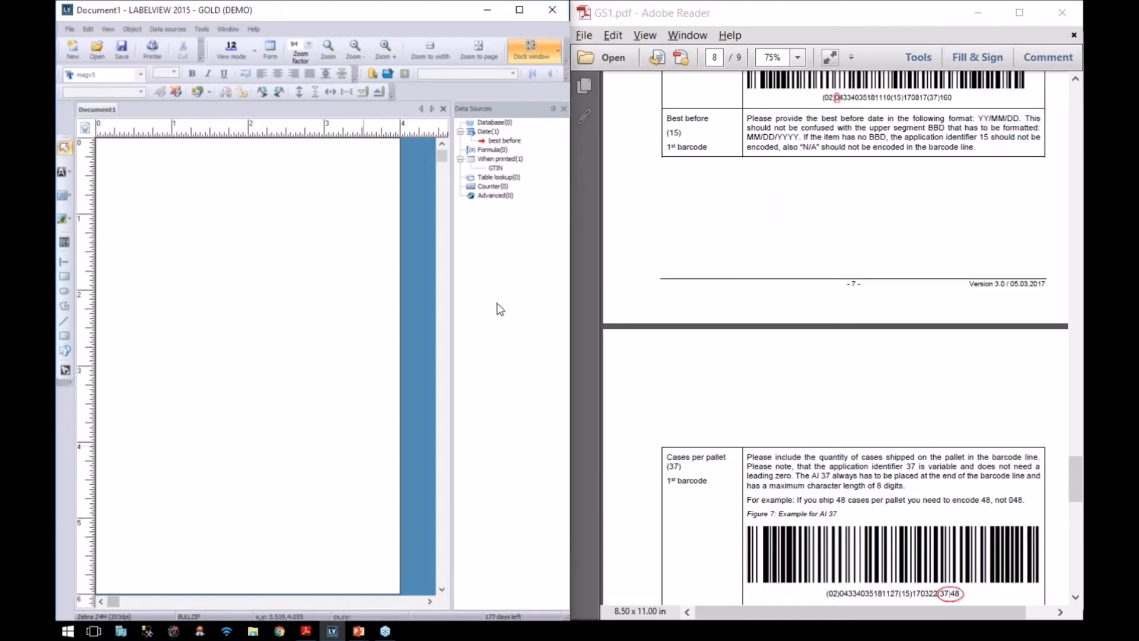
Step: Add a When printed variable named 'cases per pallet' with value 48
left_click_drag(498, 168, 502, 170)
left_click(503, 171)
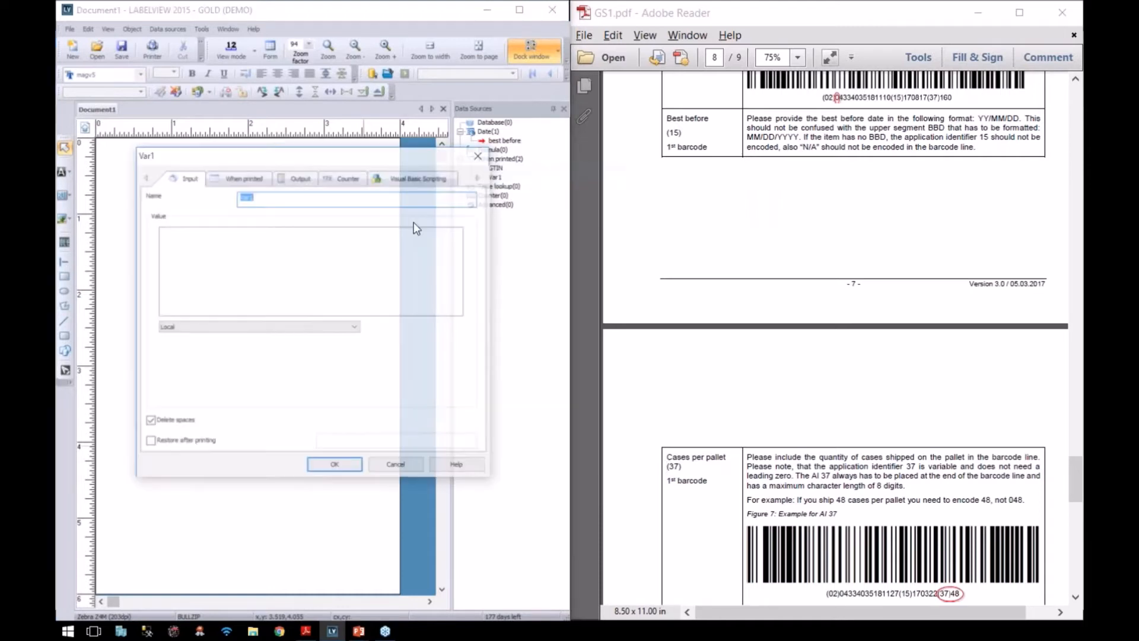
type("cases ")
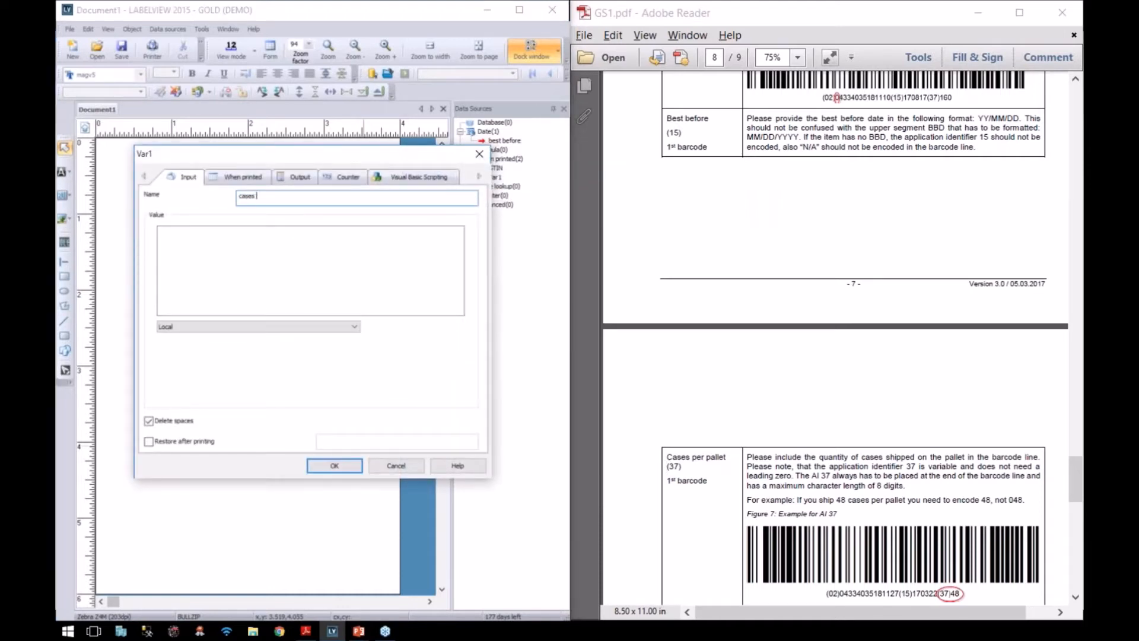
type("per pallet")
left_click(251, 246)
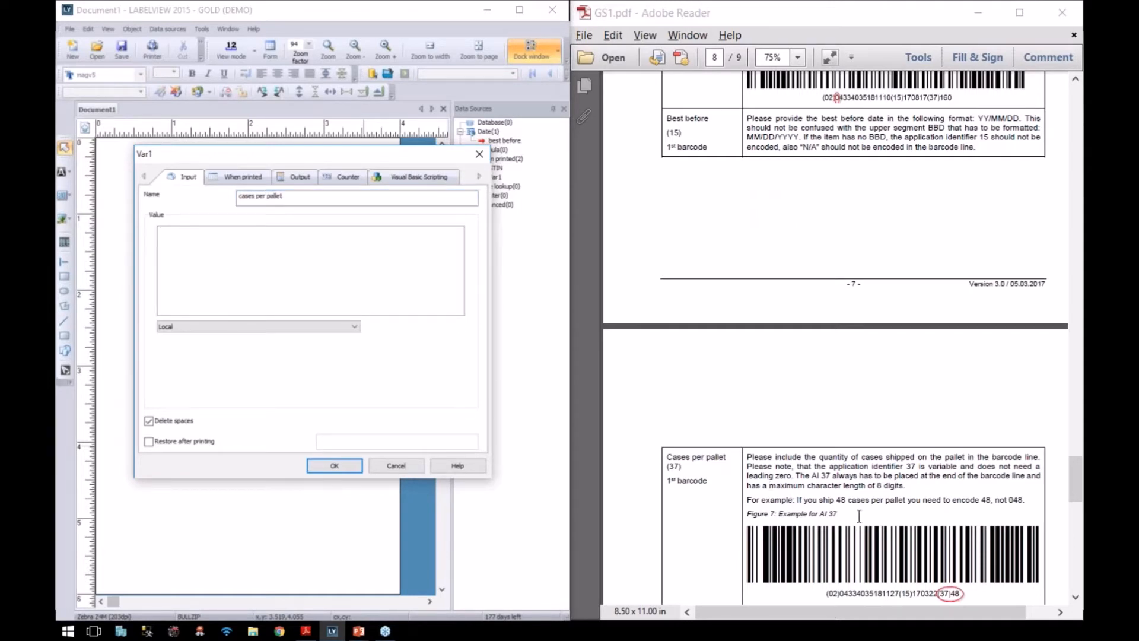
scroll(845, 561, "down", 3)
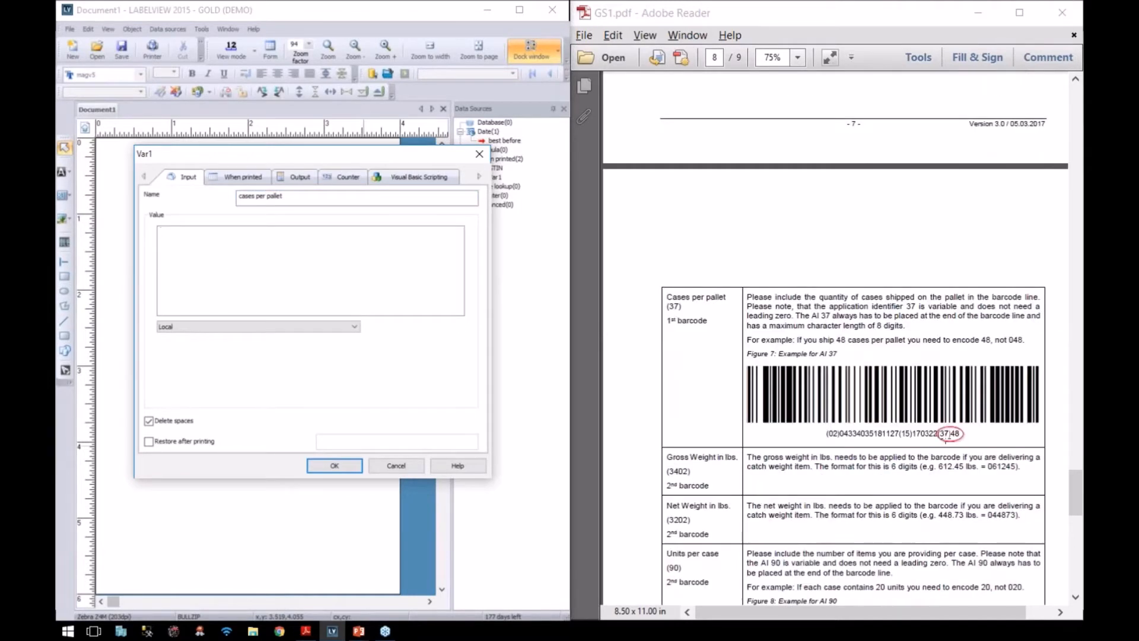
type("48")
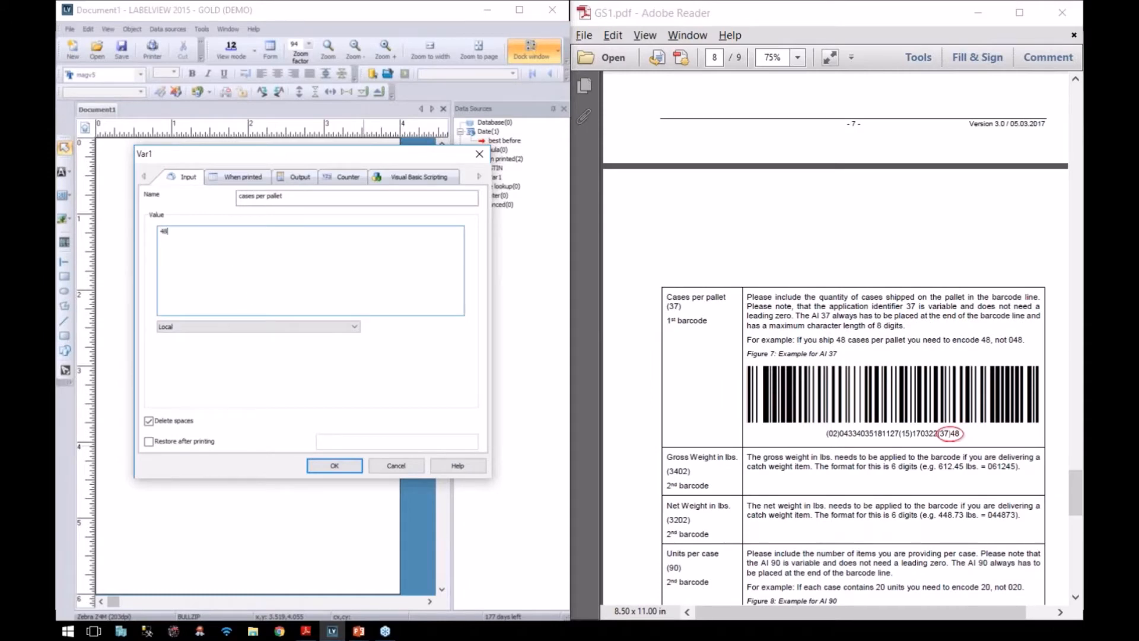
key("Return")
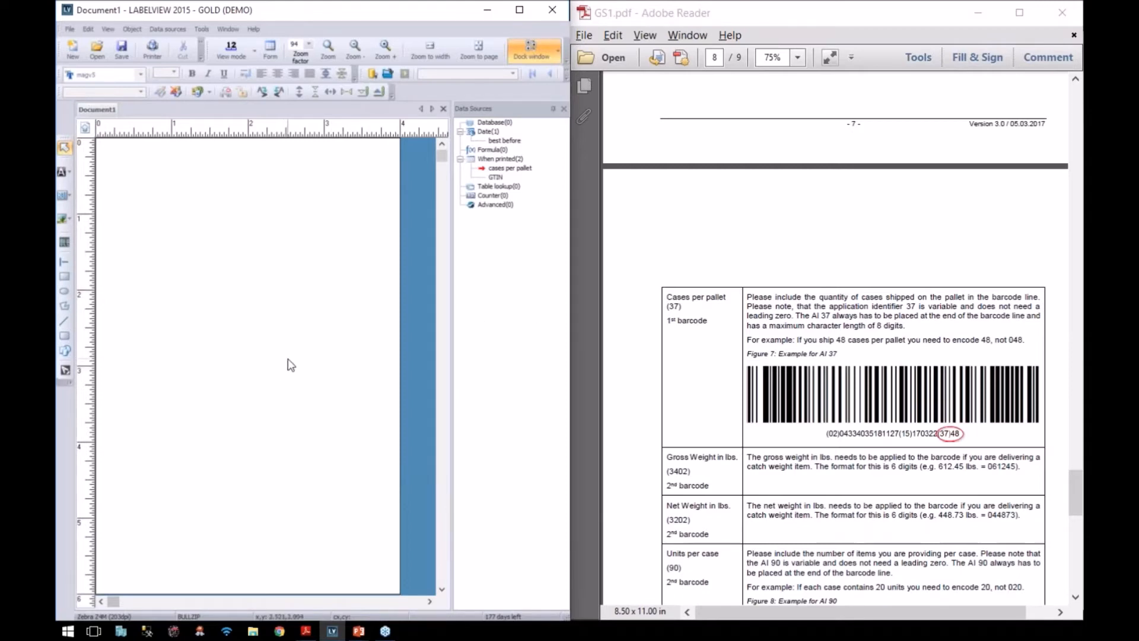
scroll(801, 321, "up", 15)
scroll(820, 417, "up", 5)
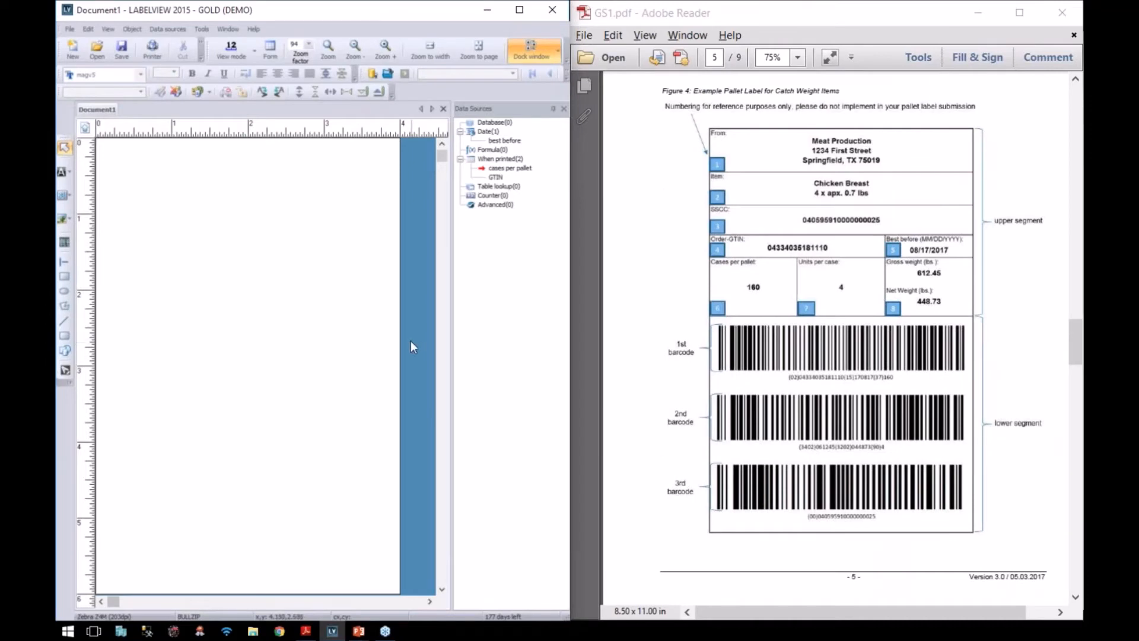
Step: Start a GS1 Wizard barcode and add identifier 02, GTIN of Contained Trade Items
left_click(127, 31)
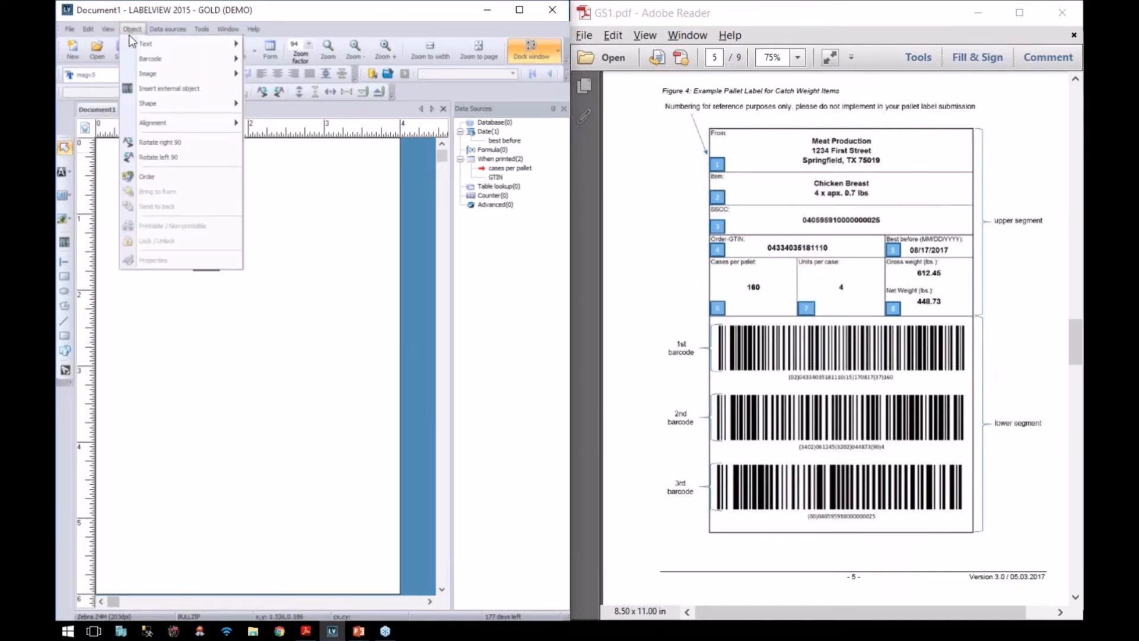
mouse_move(131, 61)
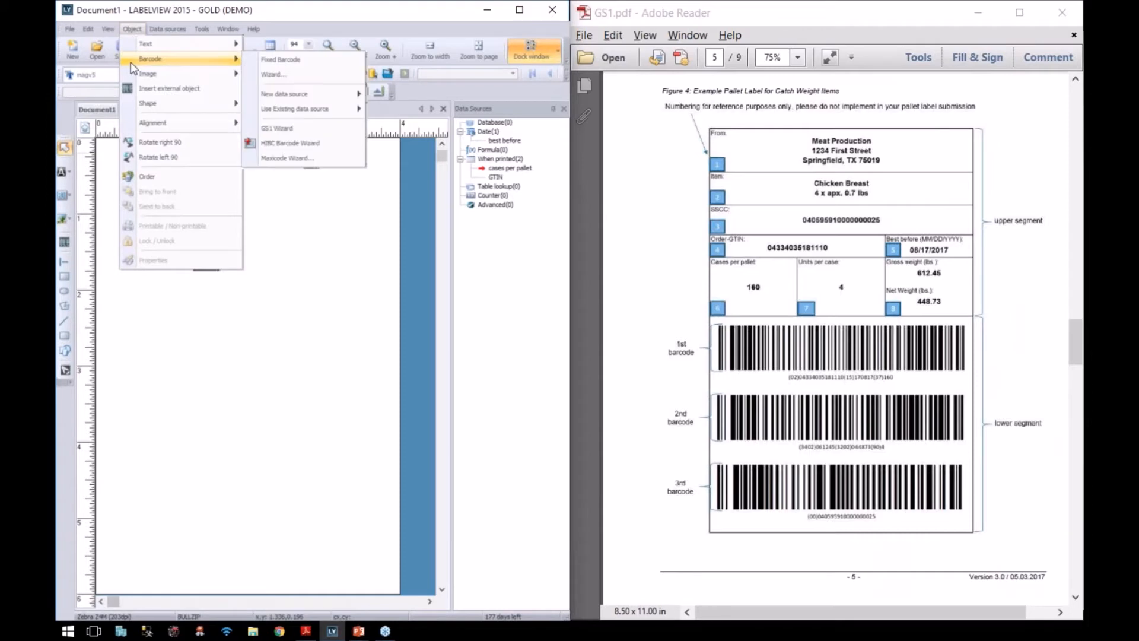
left_click(260, 127)
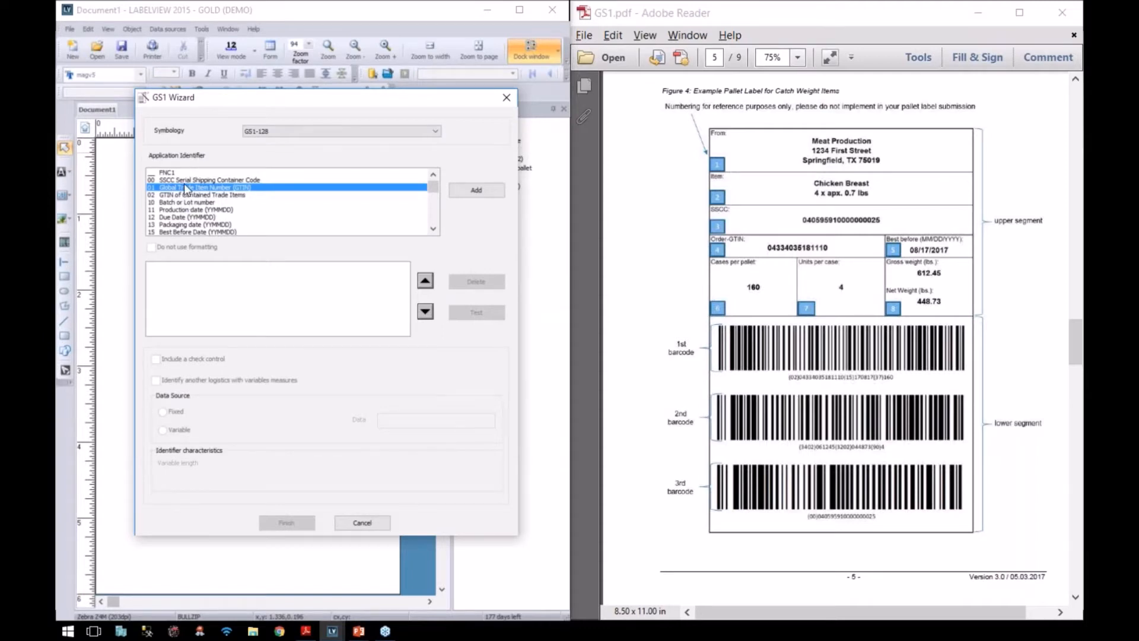
left_click(172, 194)
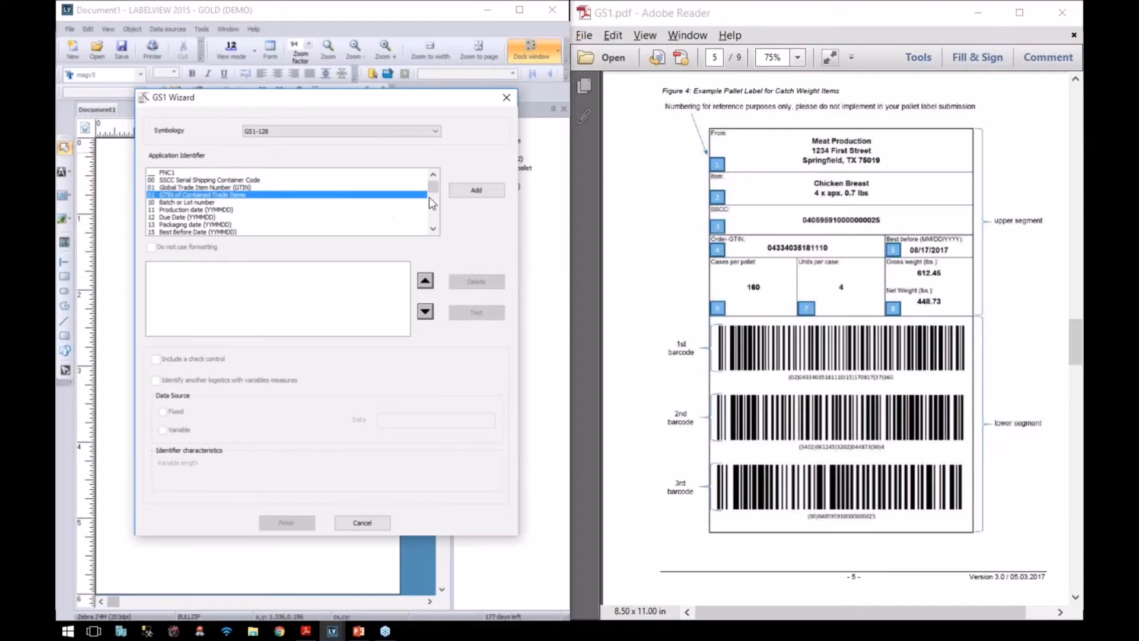
left_click(476, 191)
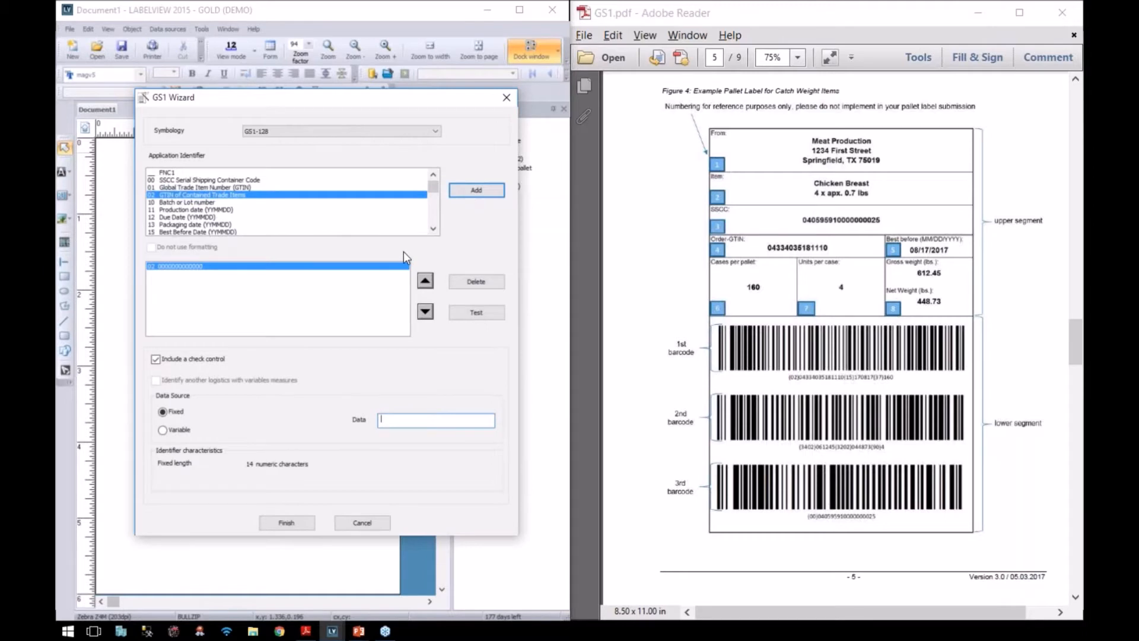
Step: Add identifiers 15 (Best Before Date) and 37 (Count of Trade Items) to the barcode
scroll(215, 228, "down", 1)
left_click(215, 226)
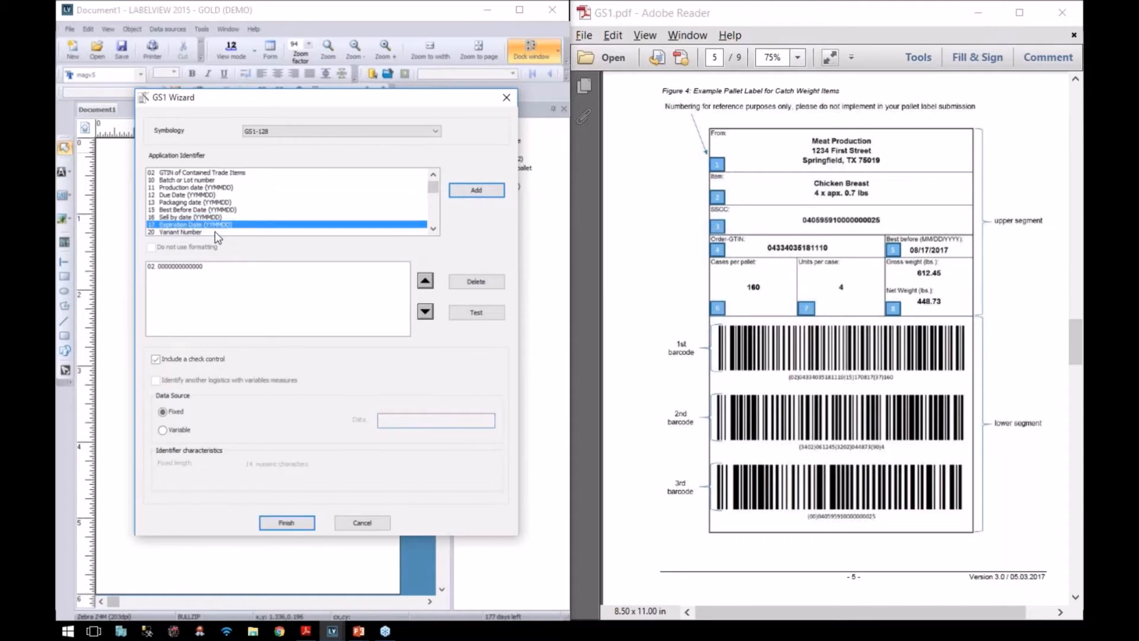
left_click(182, 209)
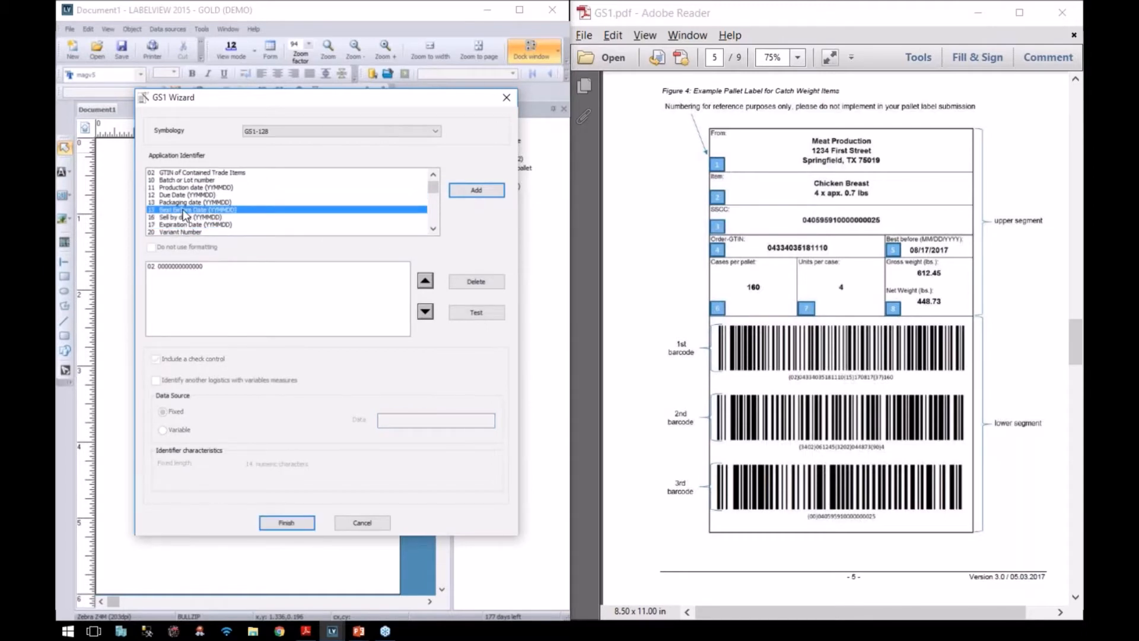
left_click(458, 190)
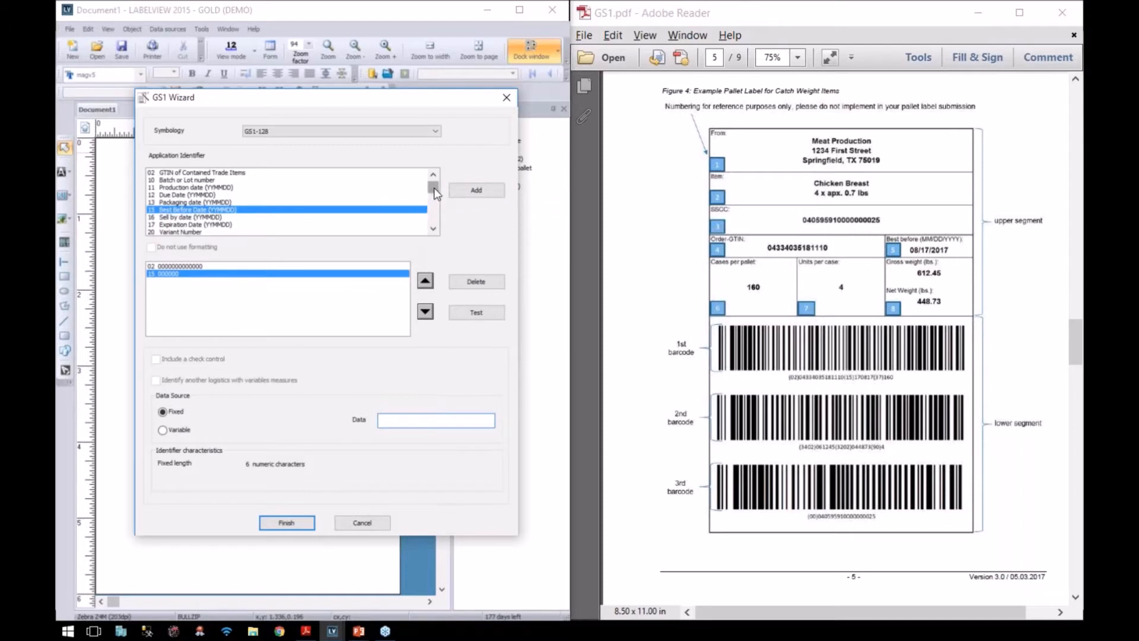
left_click_drag(434, 191, 436, 211)
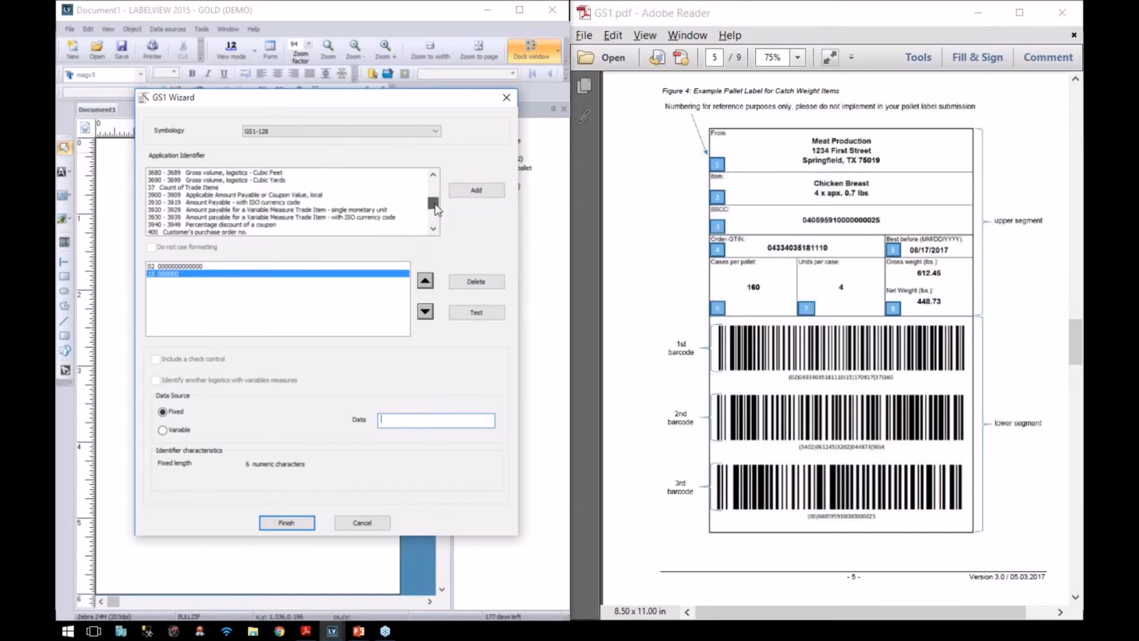
left_click(211, 187)
left_click(473, 190)
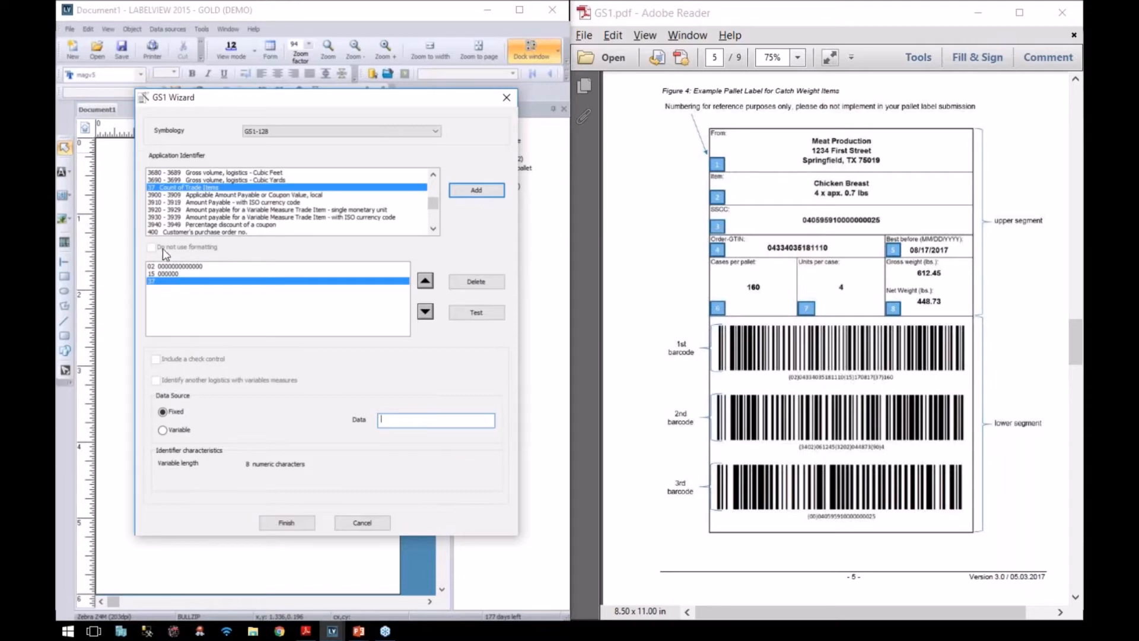
left_click(166, 266)
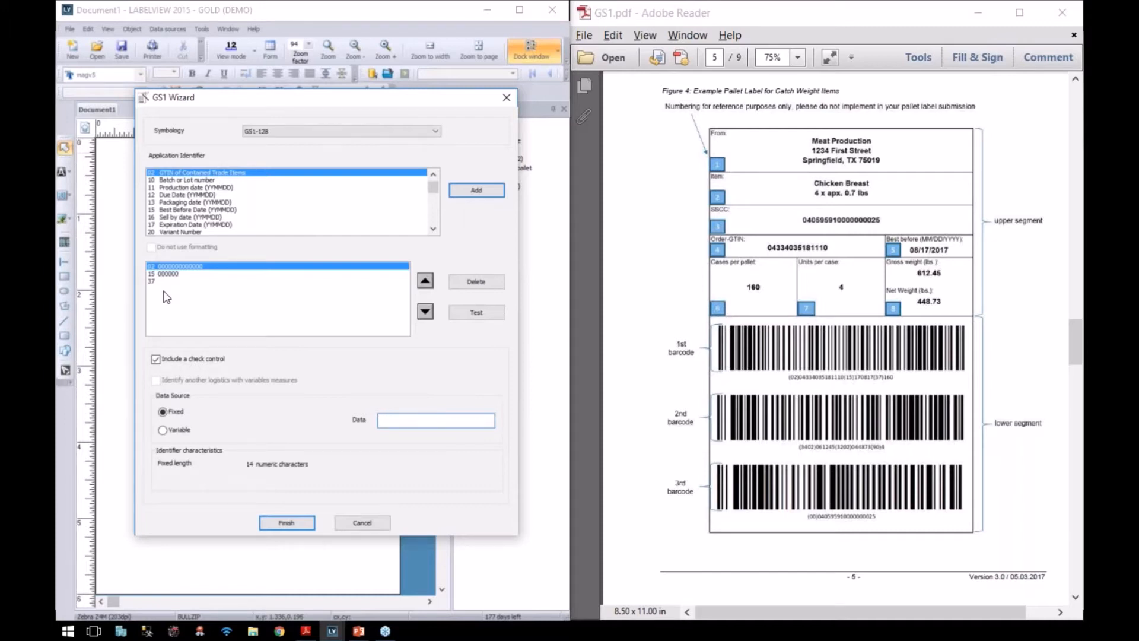
Step: Link identifiers 02, 15 and 37 to the GTIN, best before and cases per pallet variables
left_click(163, 431)
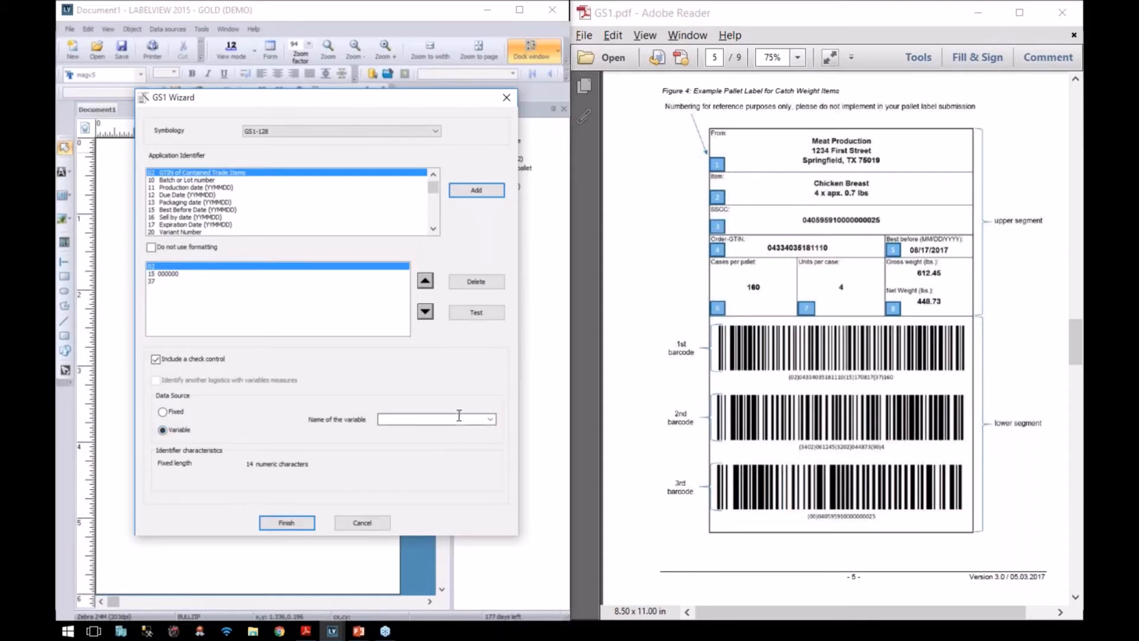
left_click(489, 420)
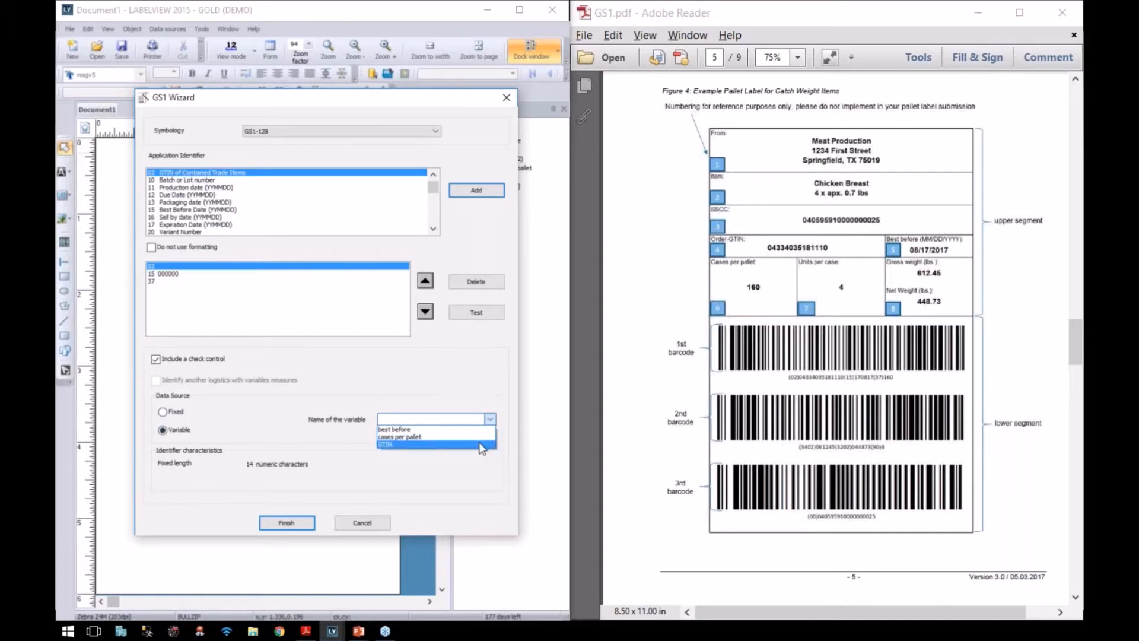
left_click(480, 444)
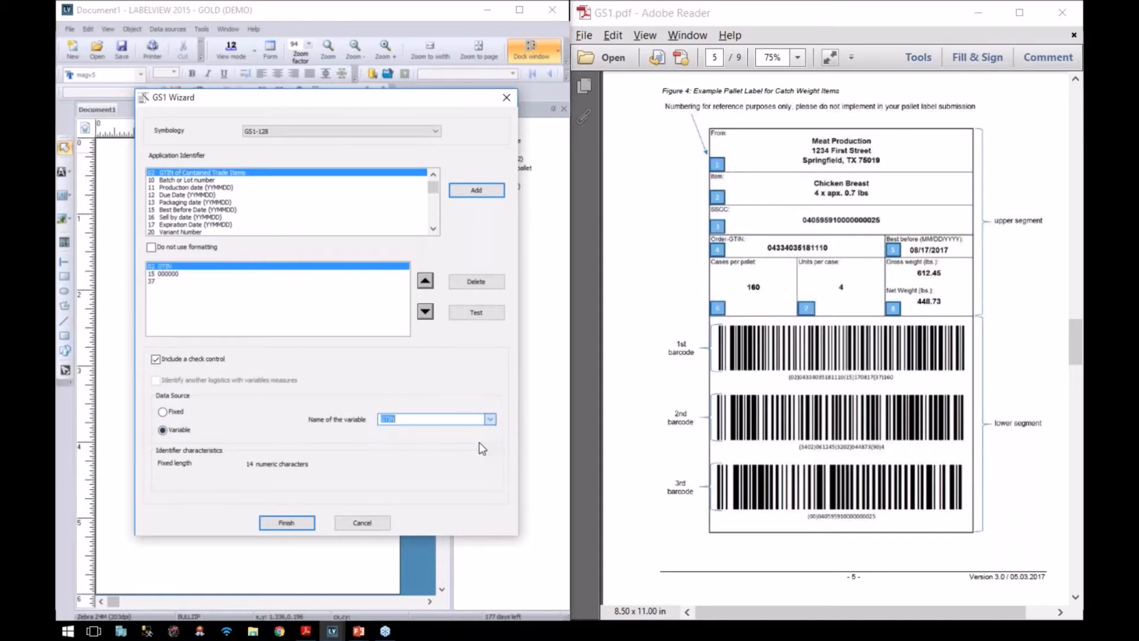
left_click(169, 275)
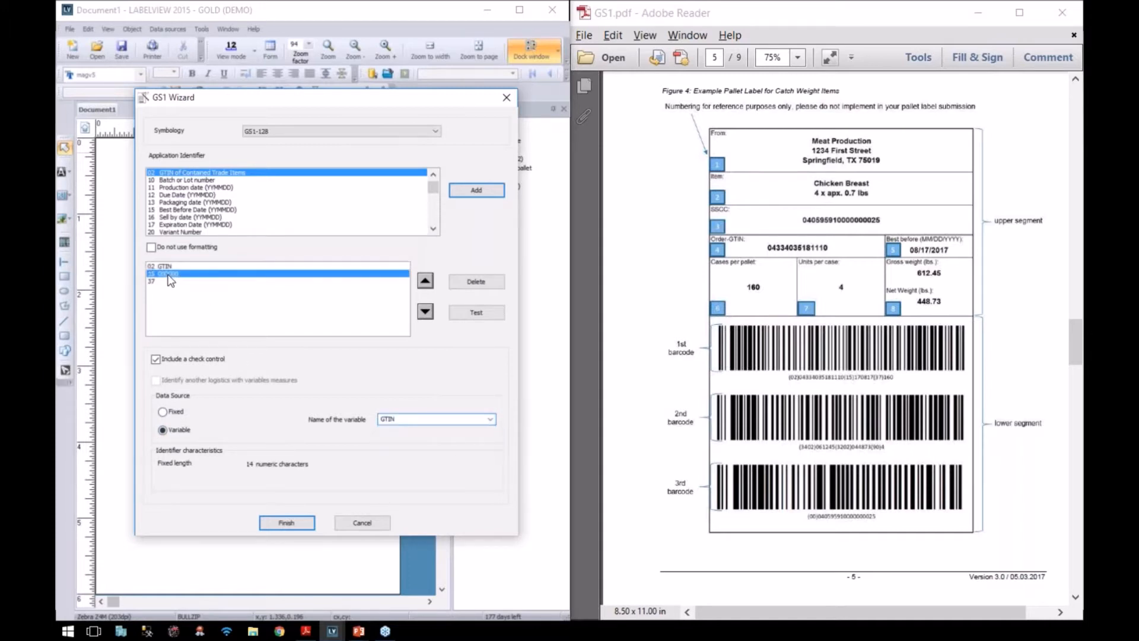
left_click(163, 429)
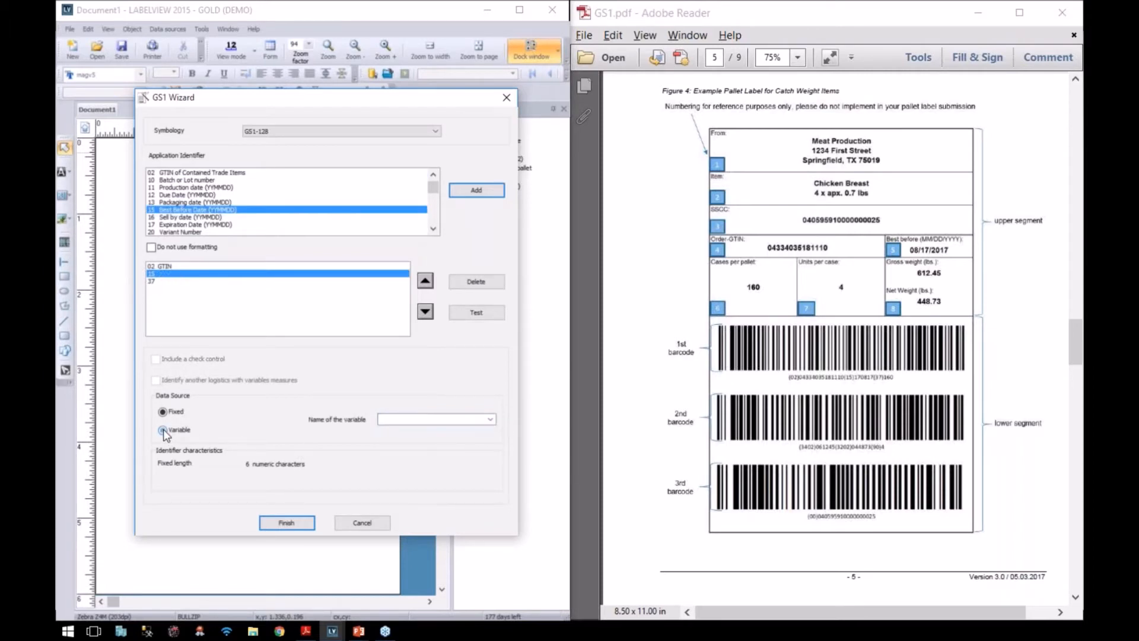
left_click(490, 418)
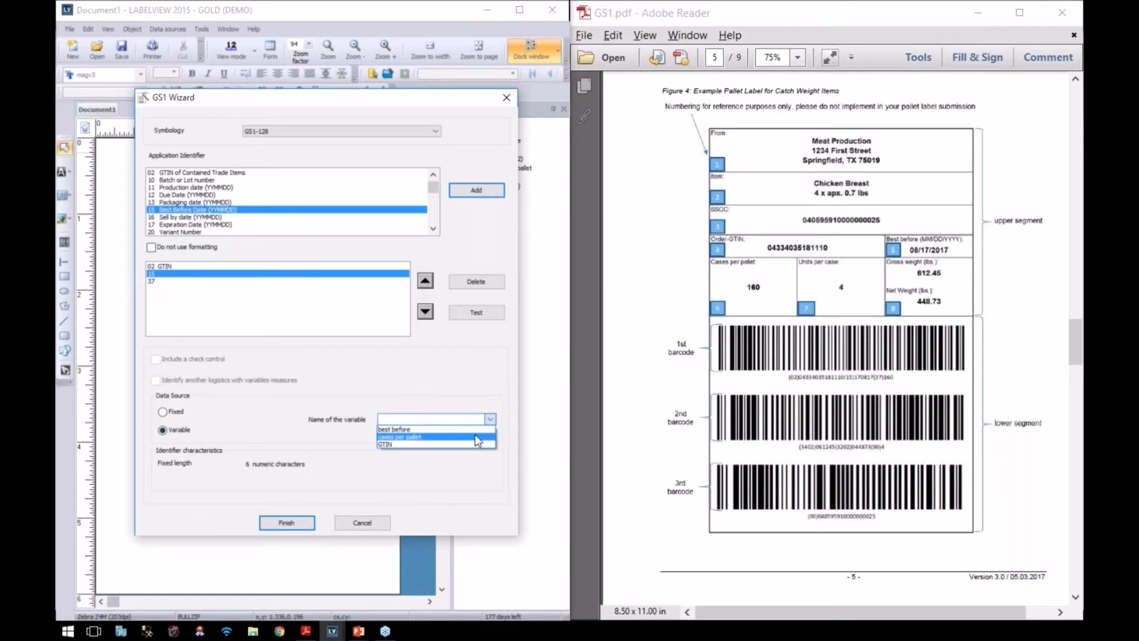
left_click(475, 430)
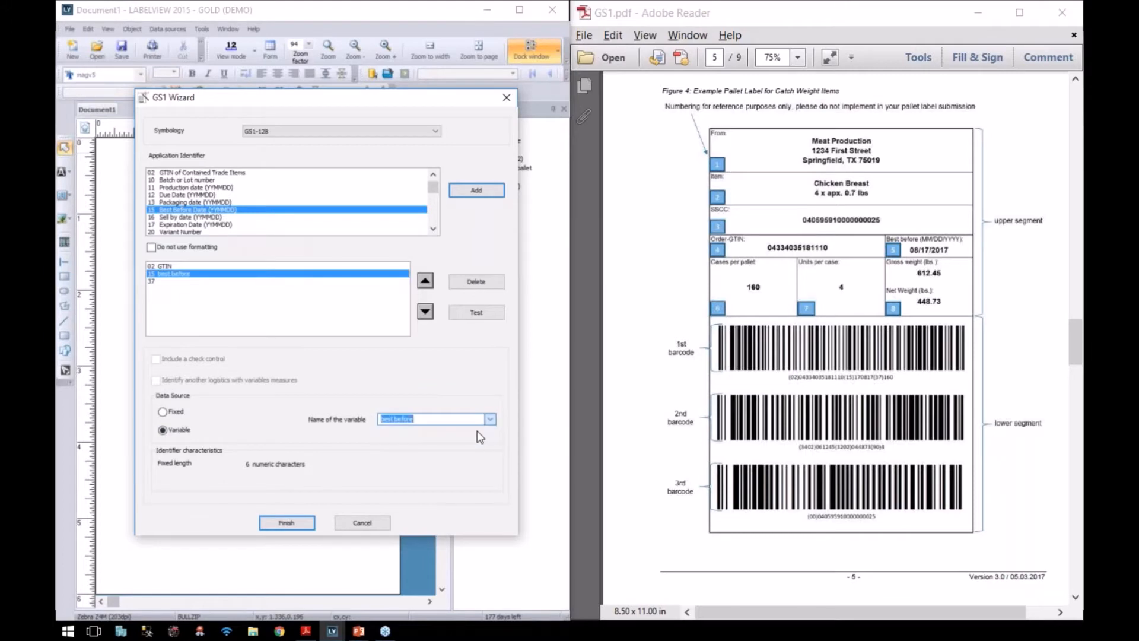
left_click(155, 281)
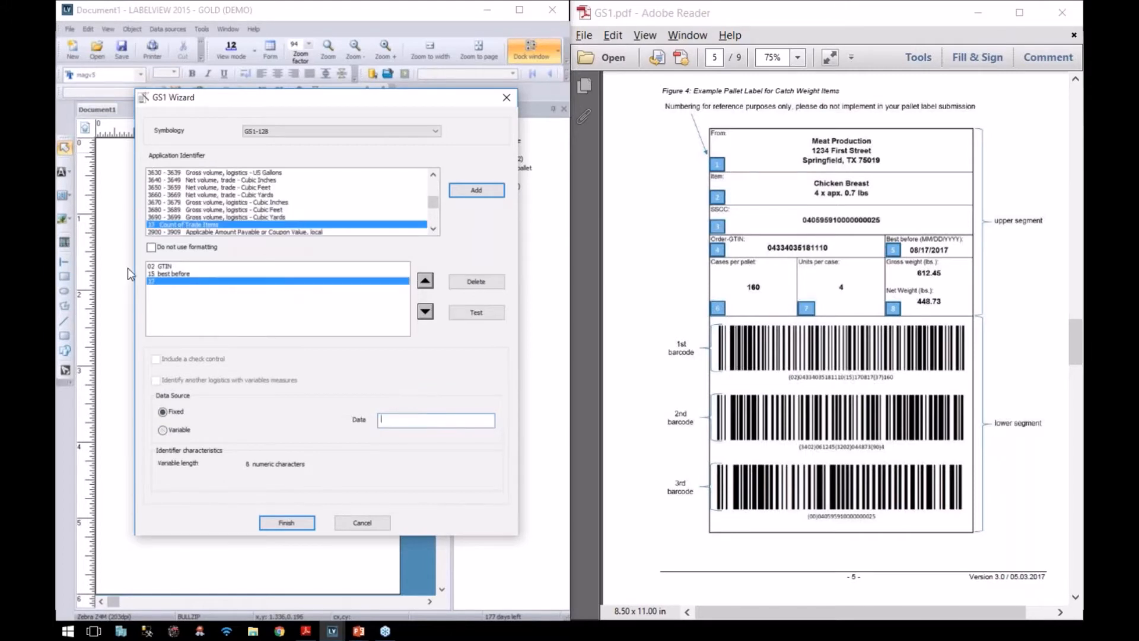
left_click(162, 430)
left_click(490, 420)
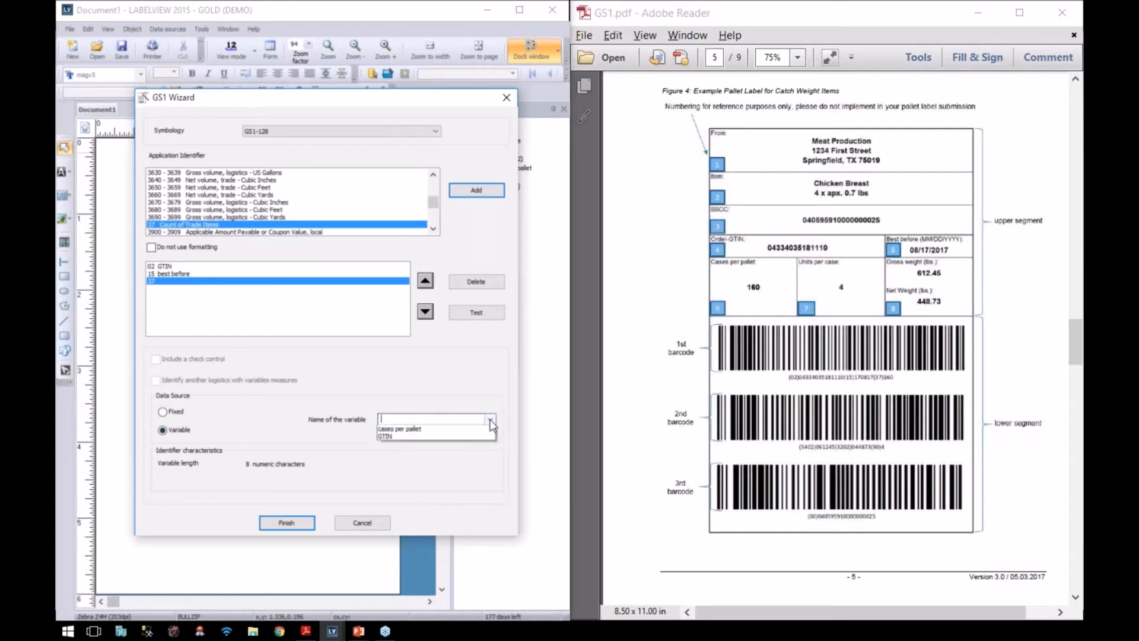
left_click(463, 429)
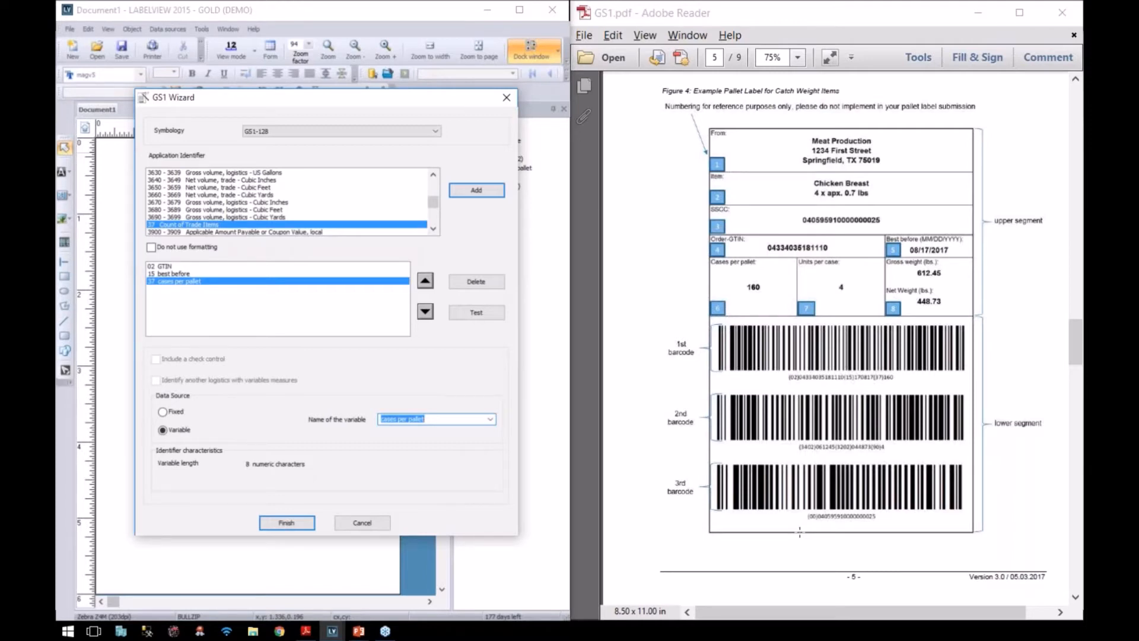
Step: Finish the GS1-128 barcode, accepting the warning about 02 without 00
left_click(288, 523)
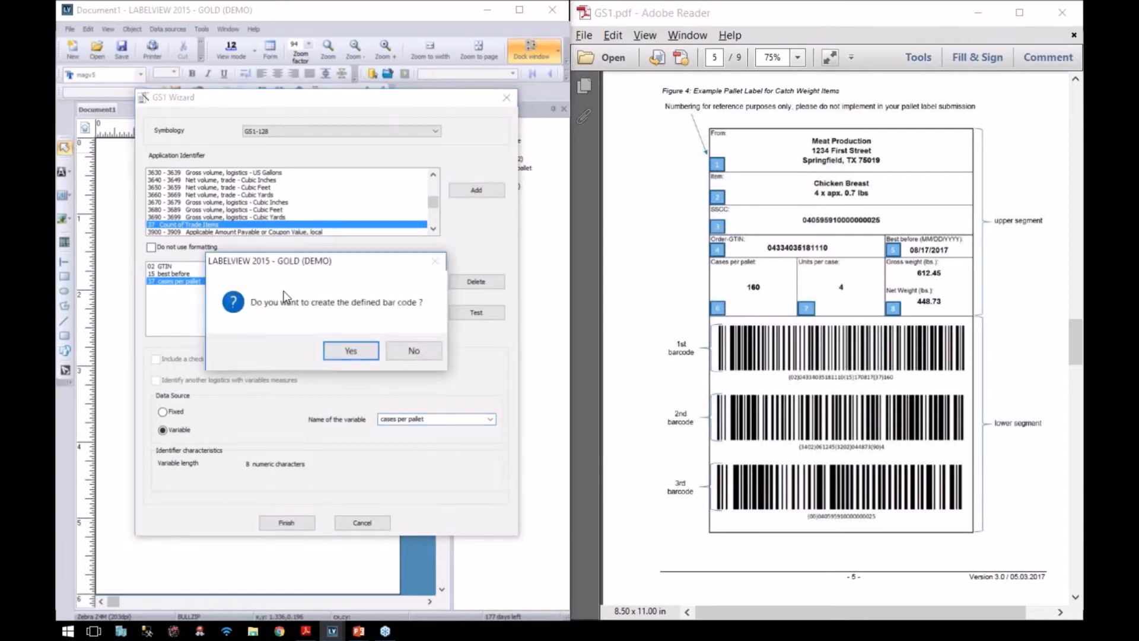
left_click(350, 351)
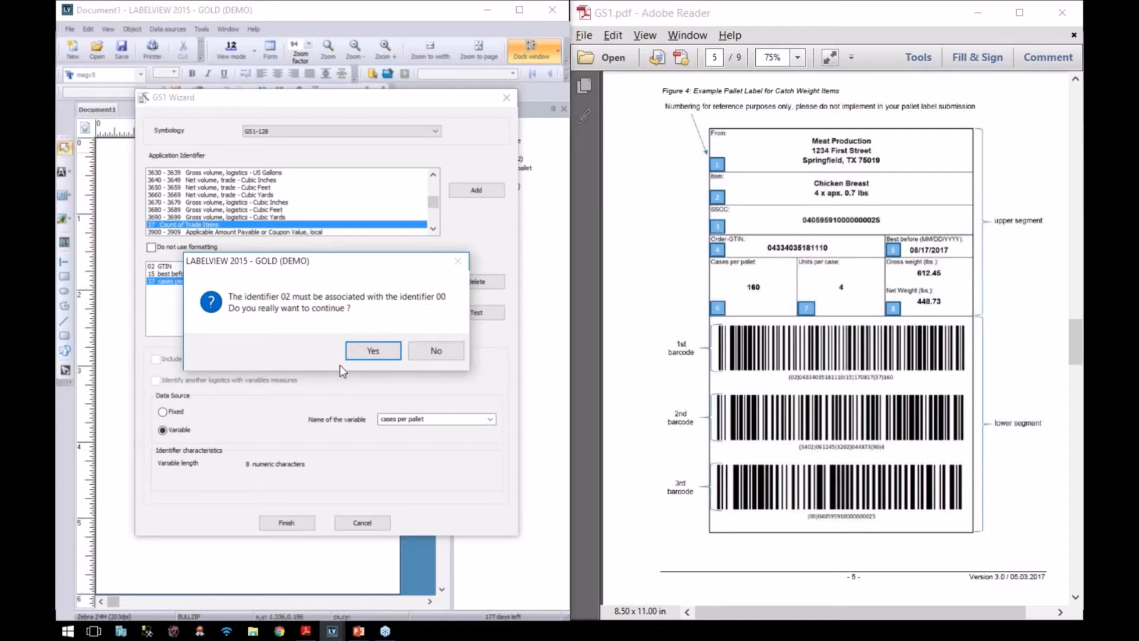
left_click(373, 351)
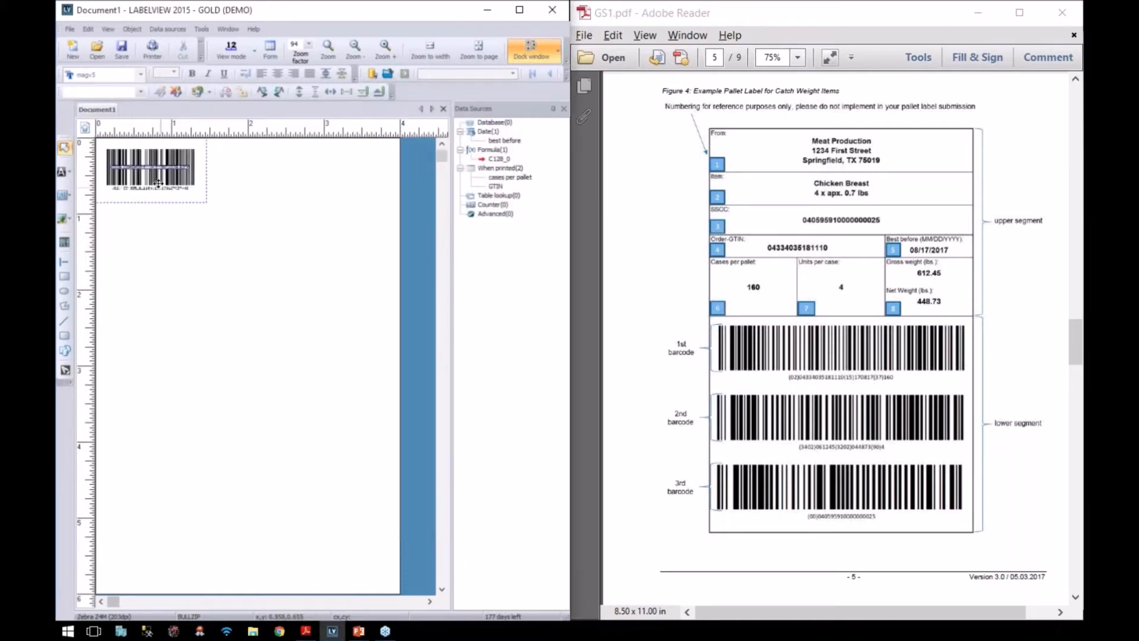
Step: Widen the barcode and reposition it on the label, then mark the second barcode's caption in the guide
left_click_drag(210, 209, 349, 233)
left_click_drag(279, 212, 259, 210)
left_click(276, 295)
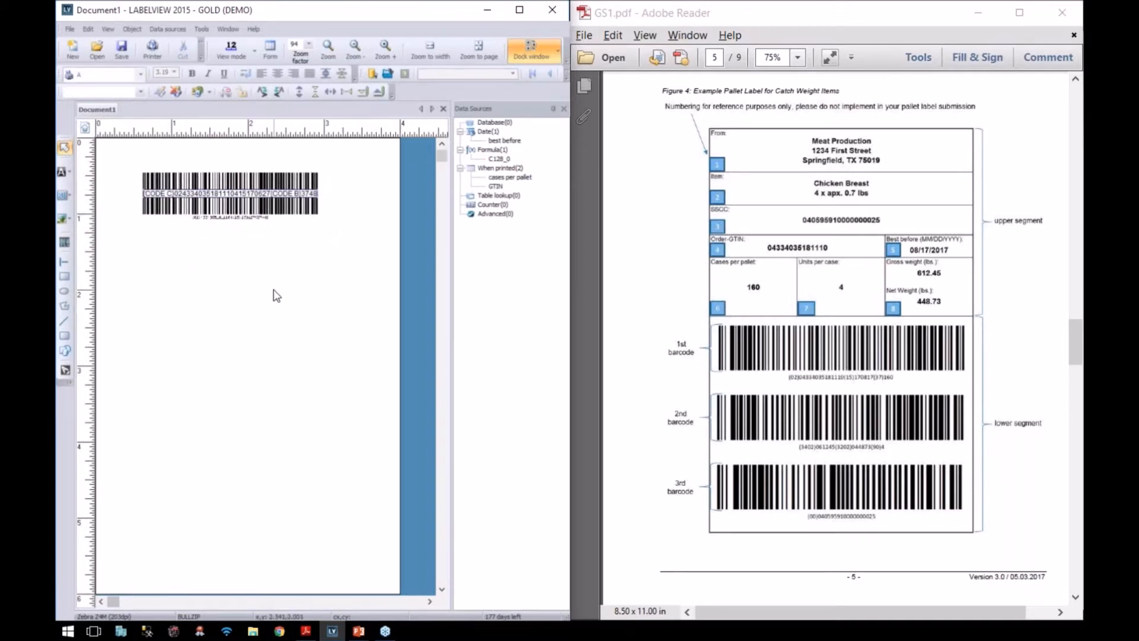
left_click_drag(258, 208, 270, 437)
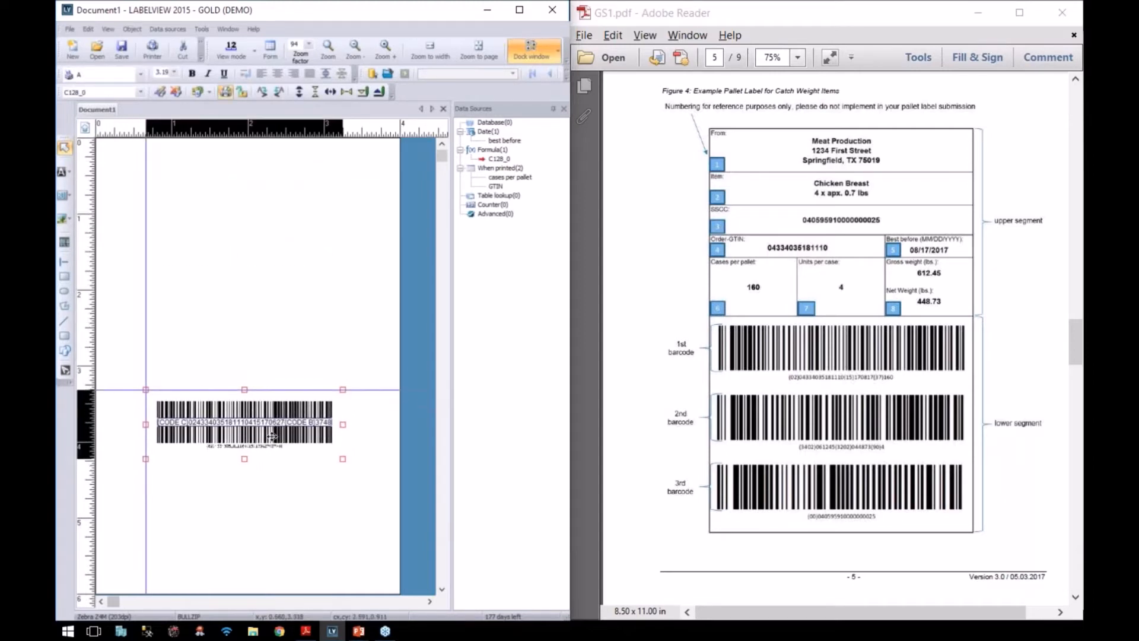
left_click(271, 303)
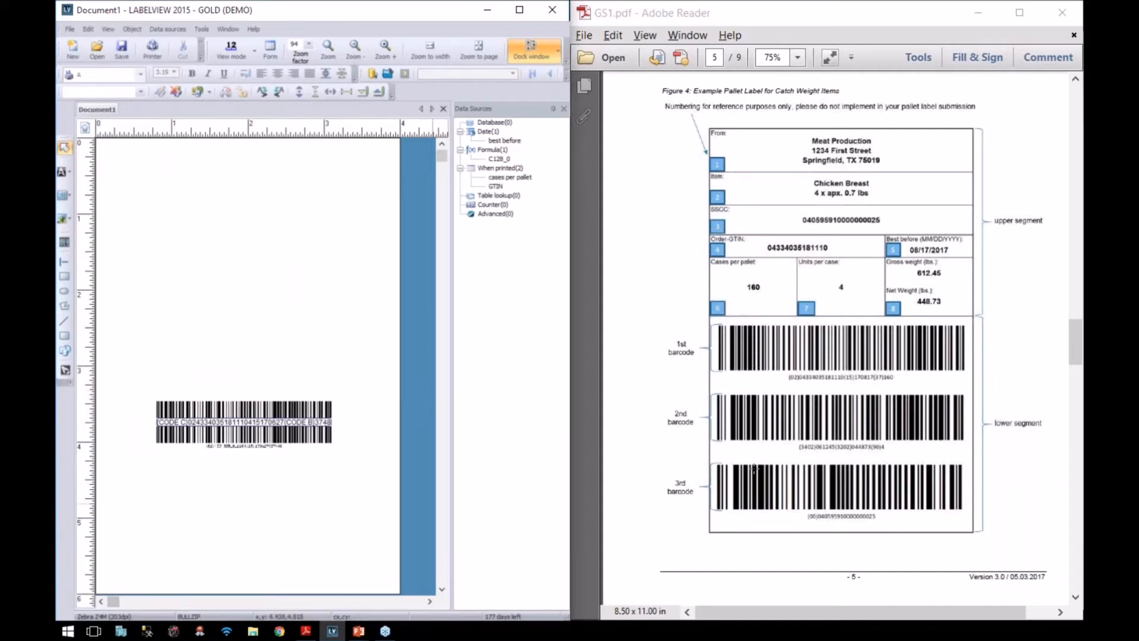
left_click_drag(788, 446, 903, 453)
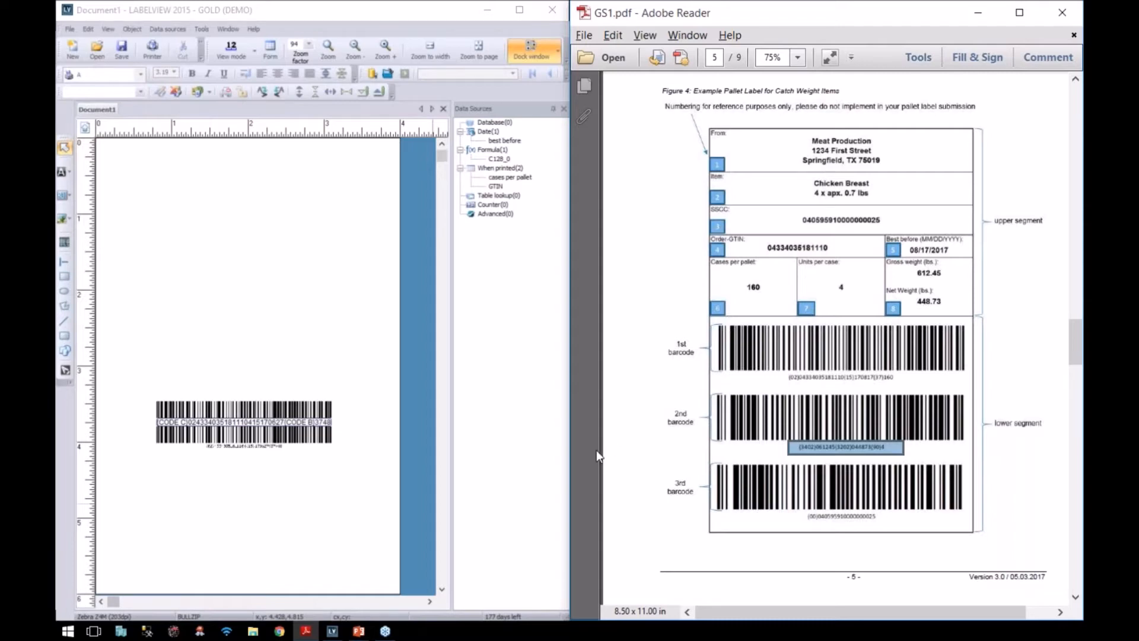
Step: Scroll GS1.pdf to the page 8 lower-segment AI table and begin another When printed variable
left_click(617, 438)
scroll(636, 408, "down", 15)
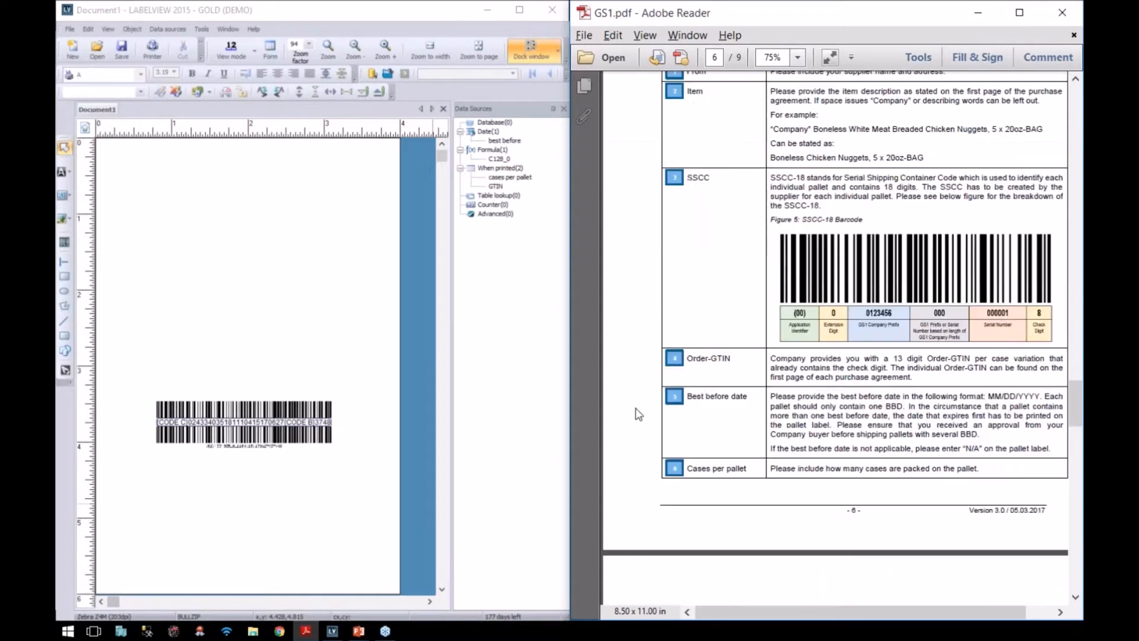
scroll(635, 408, "down", 8)
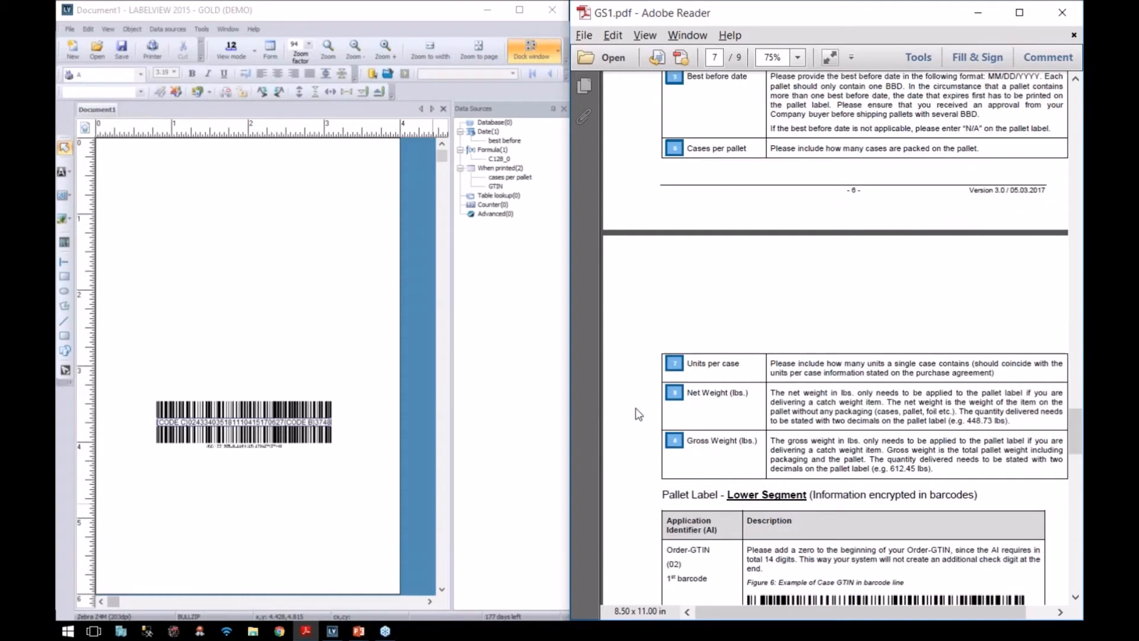
scroll(635, 414, "down", 3)
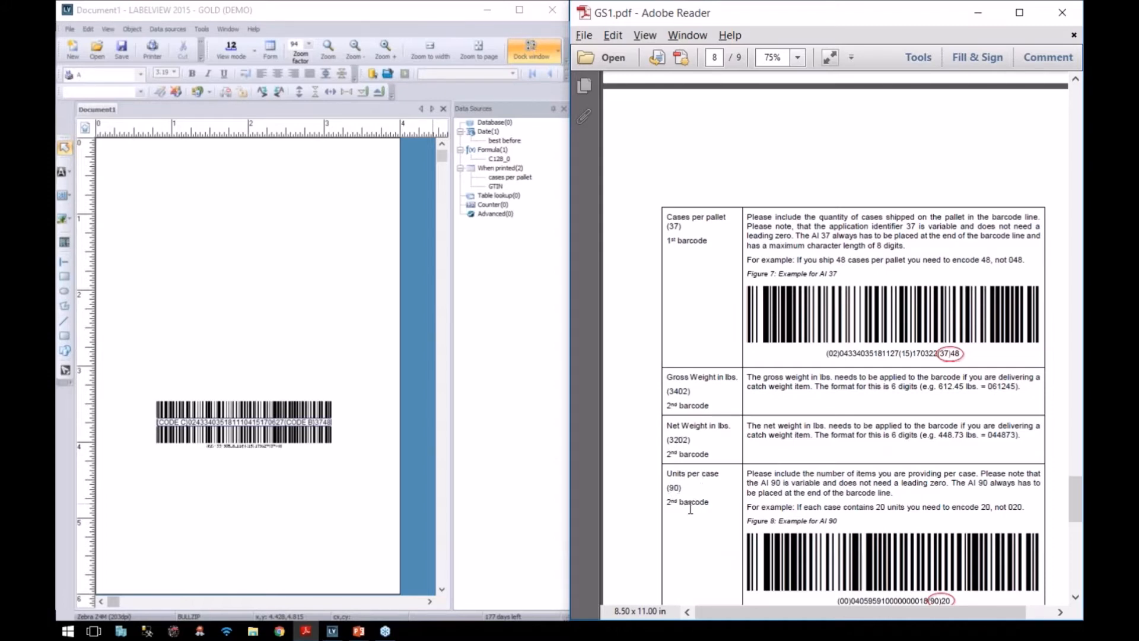
right_click(497, 168)
Step: Add a When printed variable 'gross weight in lbs' with value 061245
left_click(496, 179)
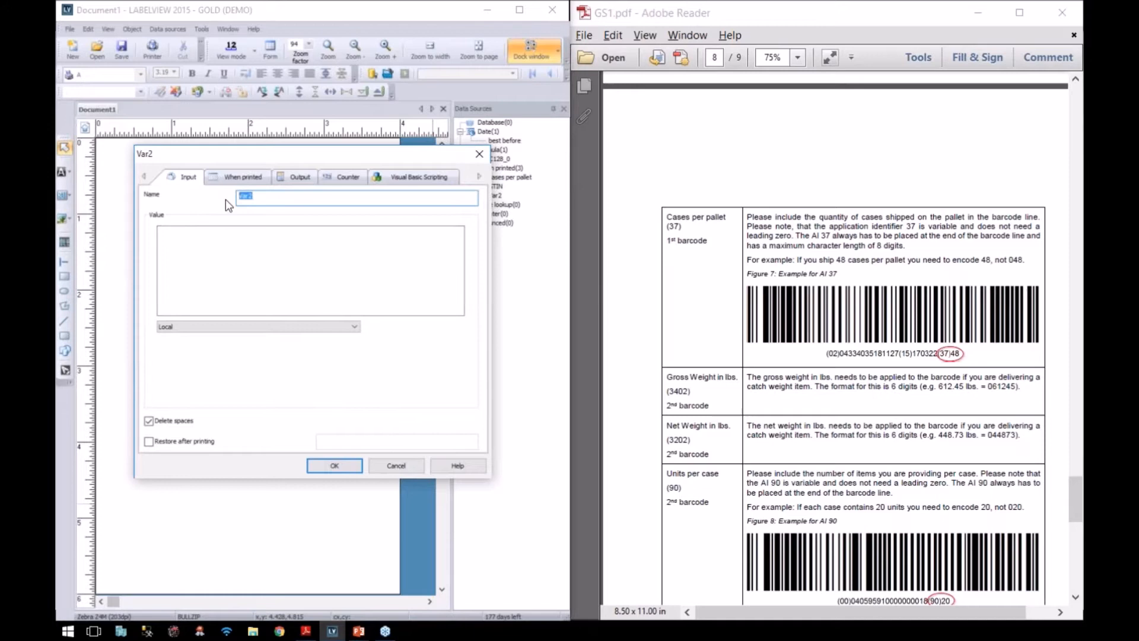
type("gross weight in lbs")
left_click(200, 233)
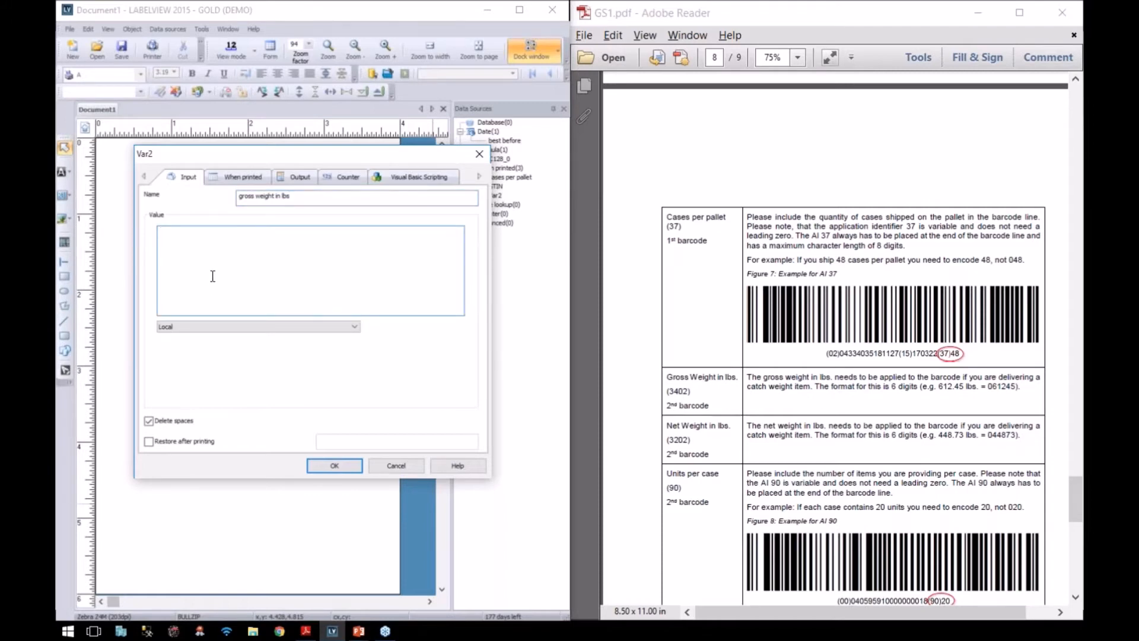
type("061245")
key("Return")
Step: Add a When printed variable 'net weight in lbs' with value 044873
right_click(496, 172)
left_click(501, 172)
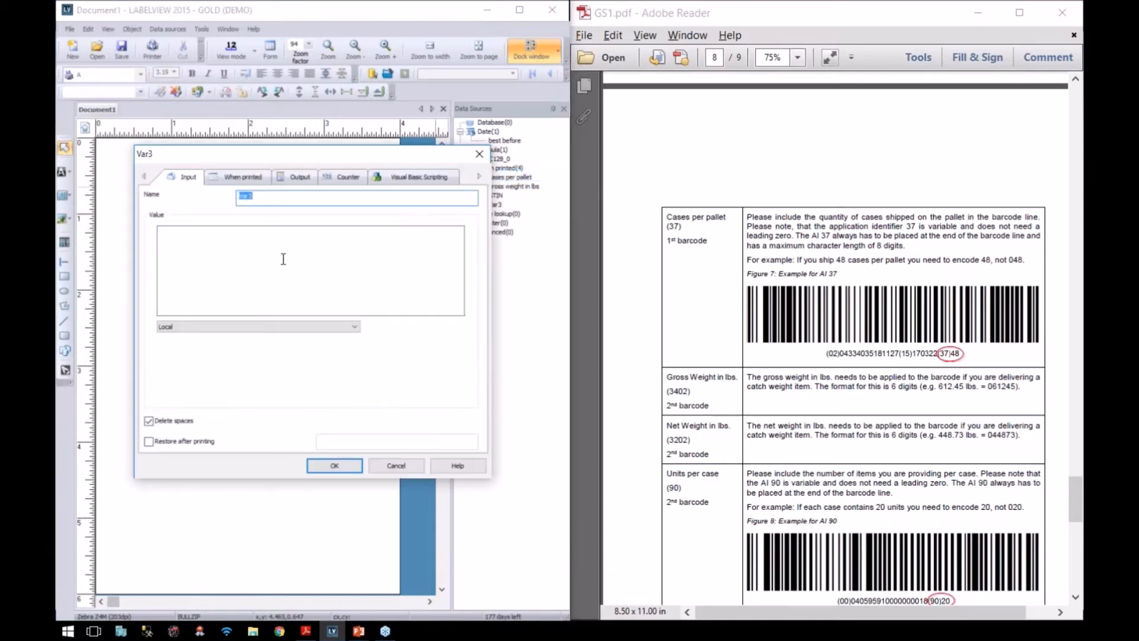
type("net weight in lbs")
key("Tab")
type("044873")
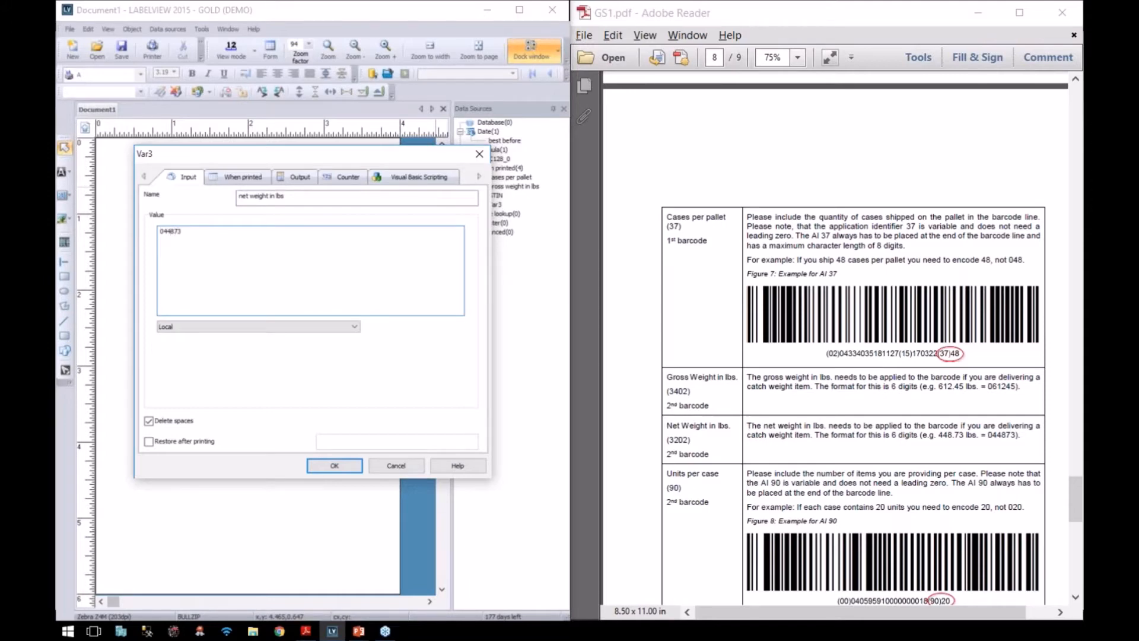
key("Return")
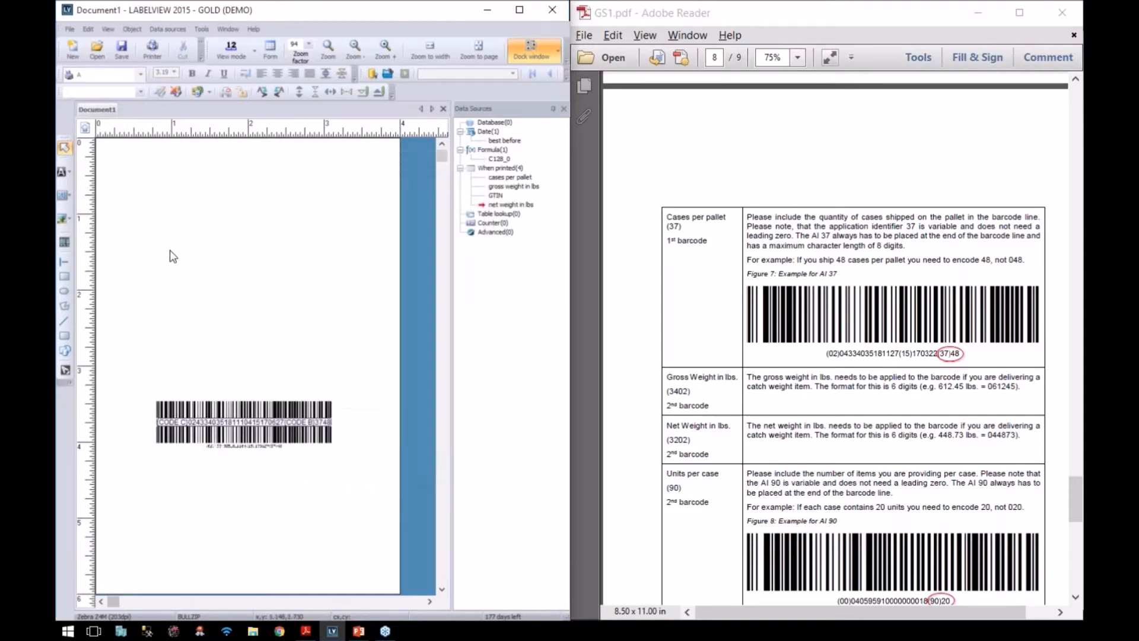
Step: Add a When printed variable 'units per case' with value 20
left_click_drag(666, 474, 719, 478)
right_click(502, 173)
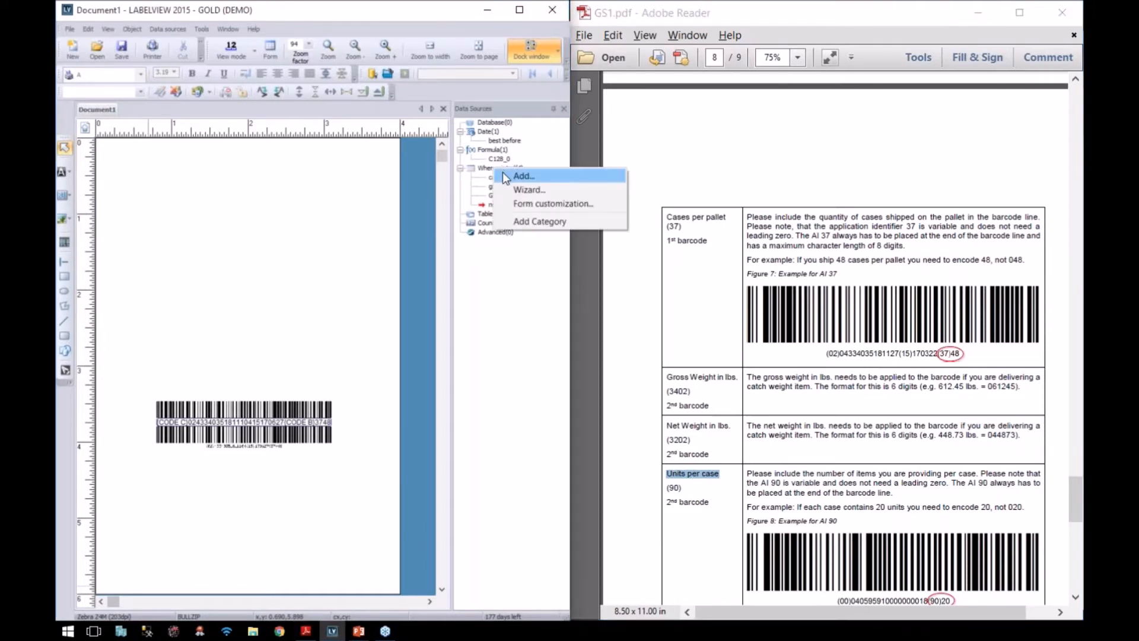
left_click(522, 178)
type("units per case")
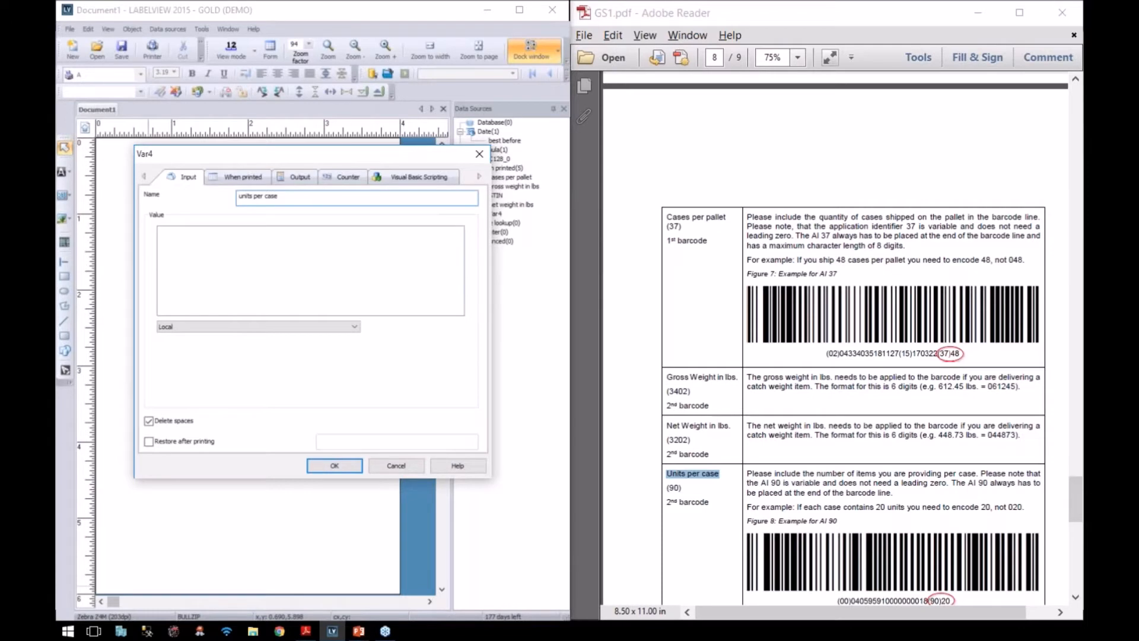
key("Tab")
scroll(878, 522, "down", 3)
scroll(918, 525, "down", 1)
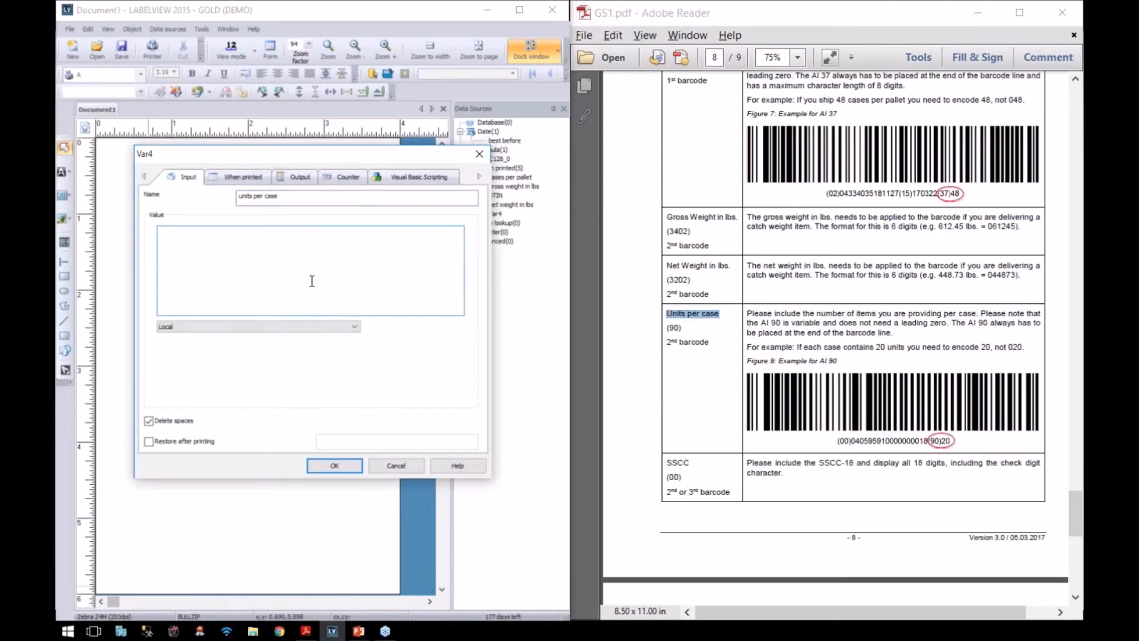
type("20")
left_click(330, 465)
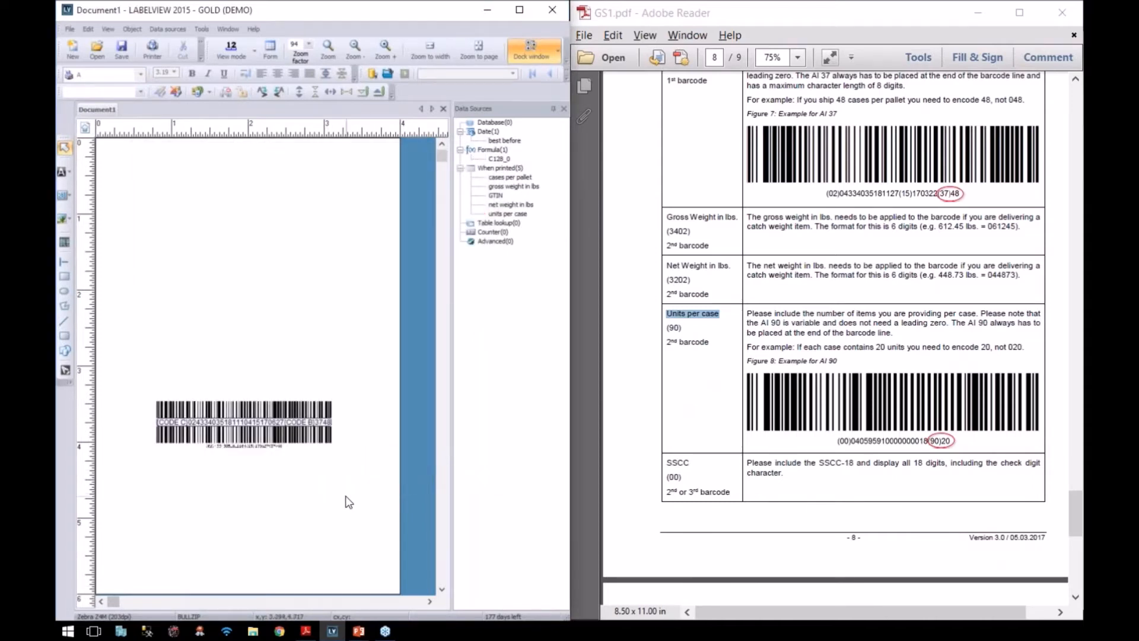
Step: Start a GS1 Wizard barcode and add the gross weight identifier 3402
left_click(132, 30)
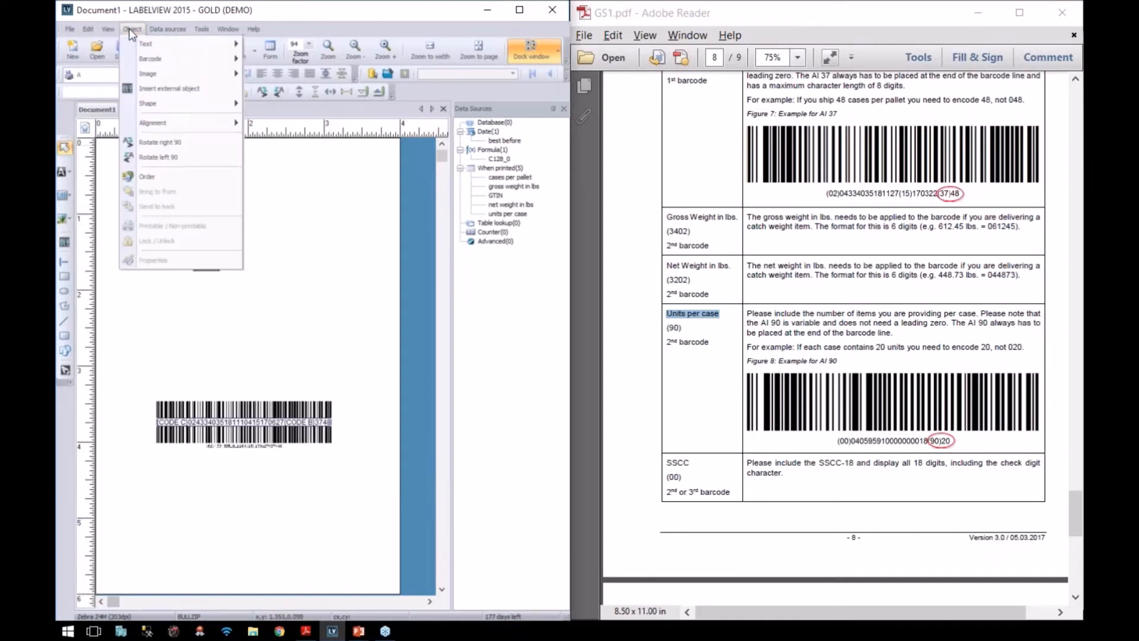
mouse_move(153, 61)
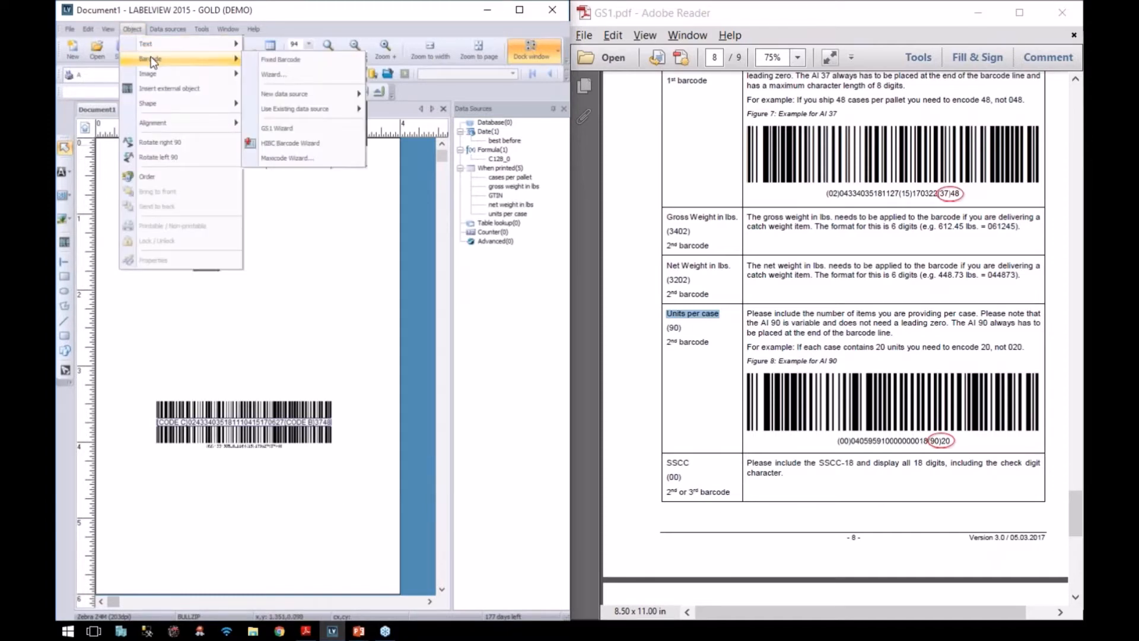
left_click(262, 129)
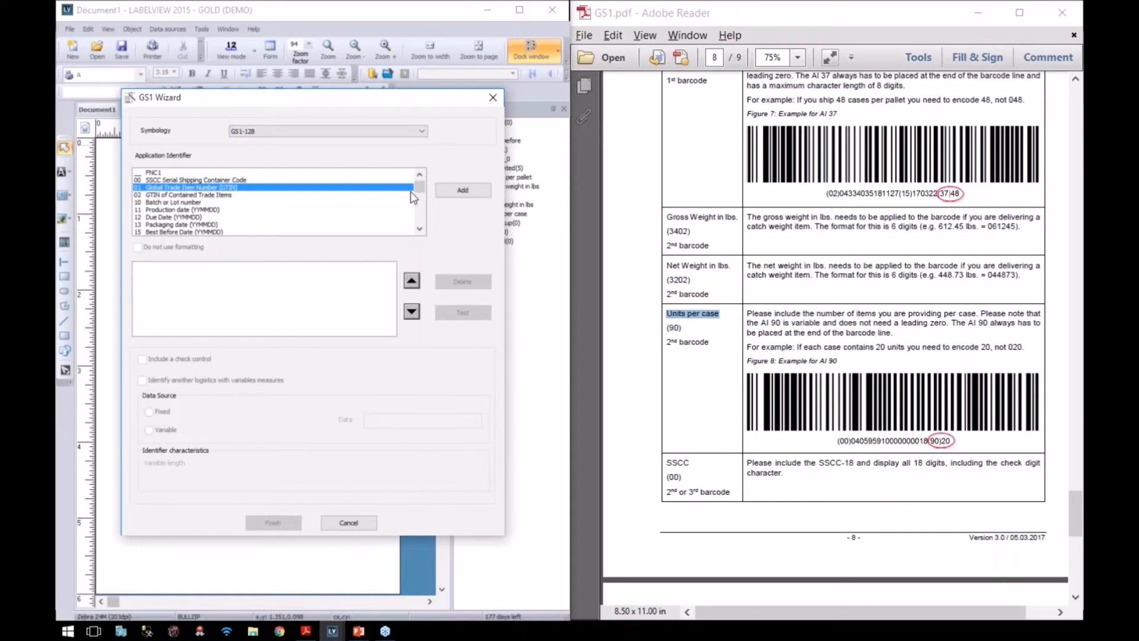
left_click_drag(419, 187, 421, 203)
left_click(420, 174)
left_click(420, 174)
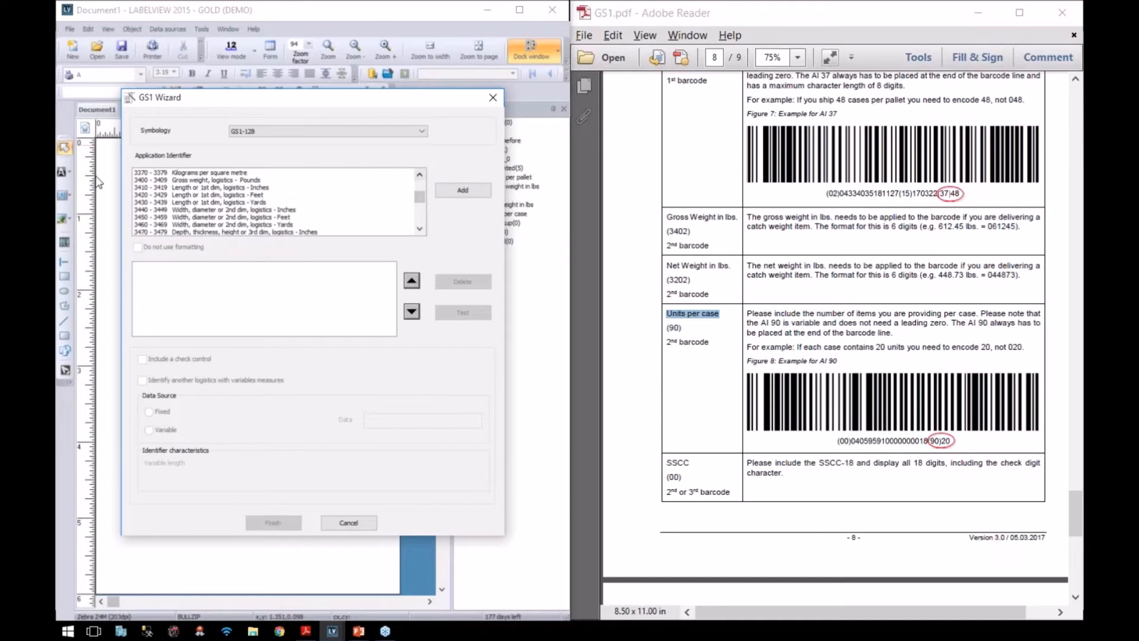
left_click(142, 179)
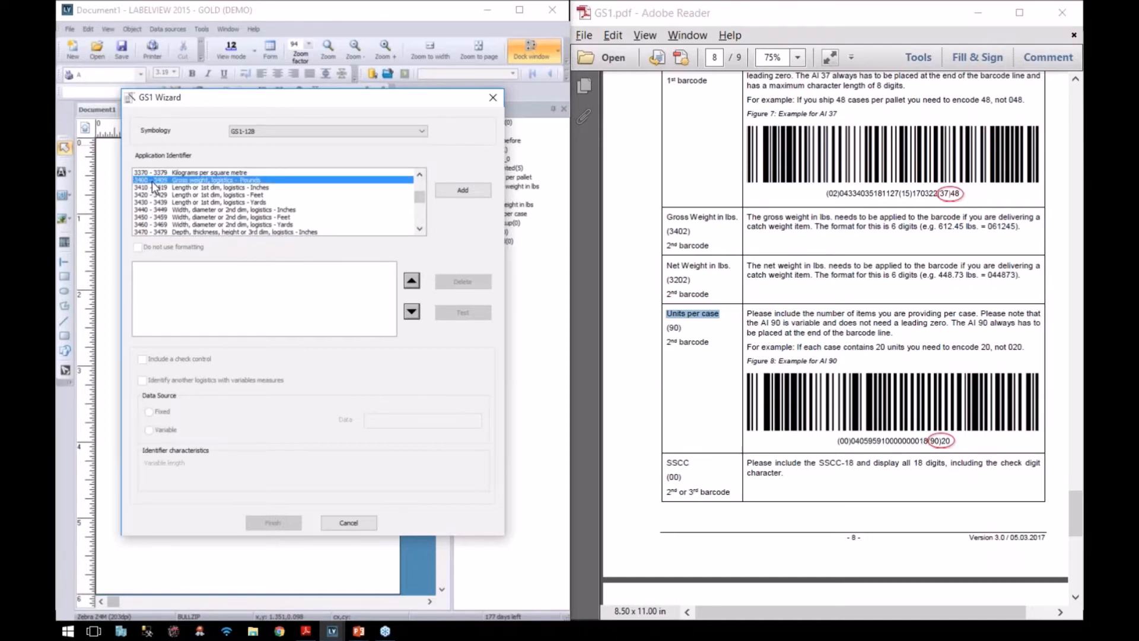
left_click(466, 191)
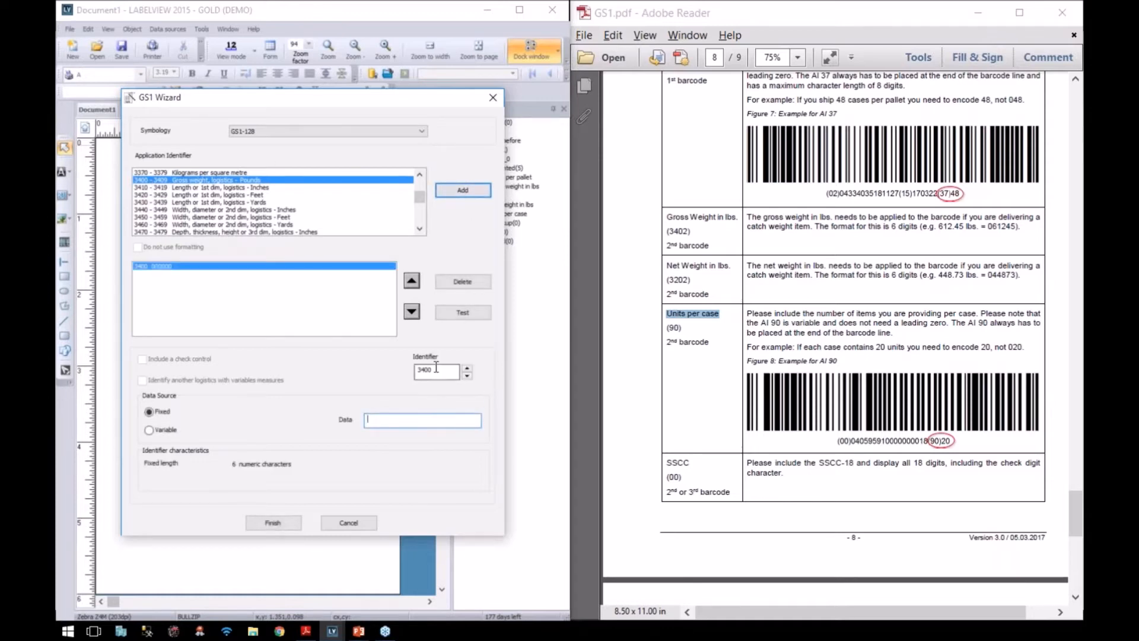
double_click(439, 369)
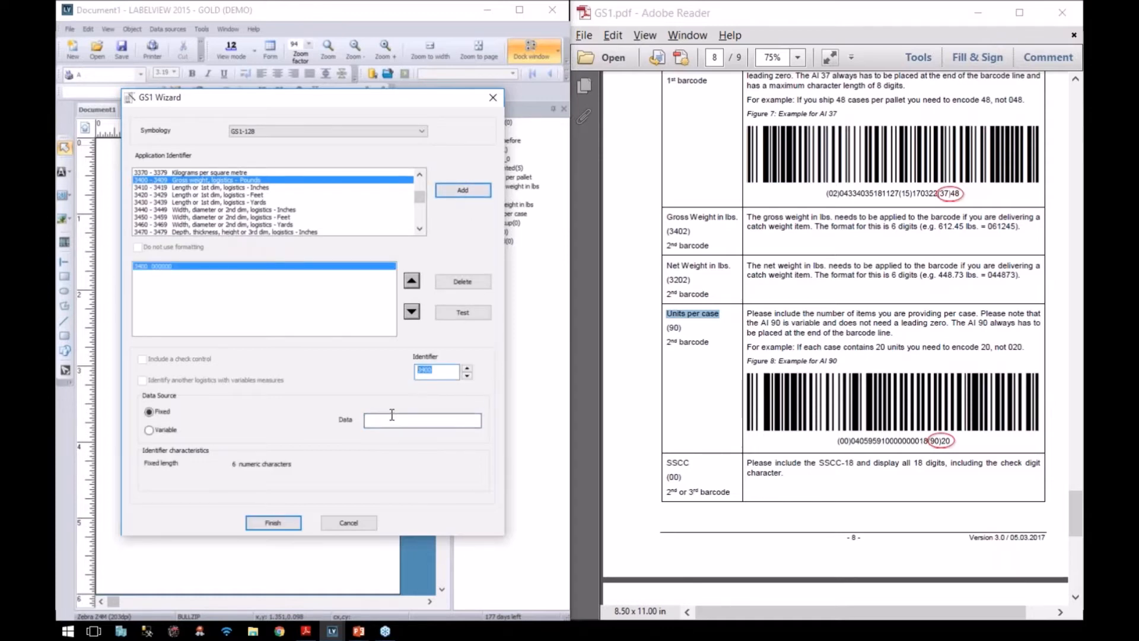
double_click(467, 368)
Step: Add net weight identifier 3202 and units per case identifier 90 to the barcode
scroll(419, 187, "up", 2)
scroll(419, 183, "up", 6)
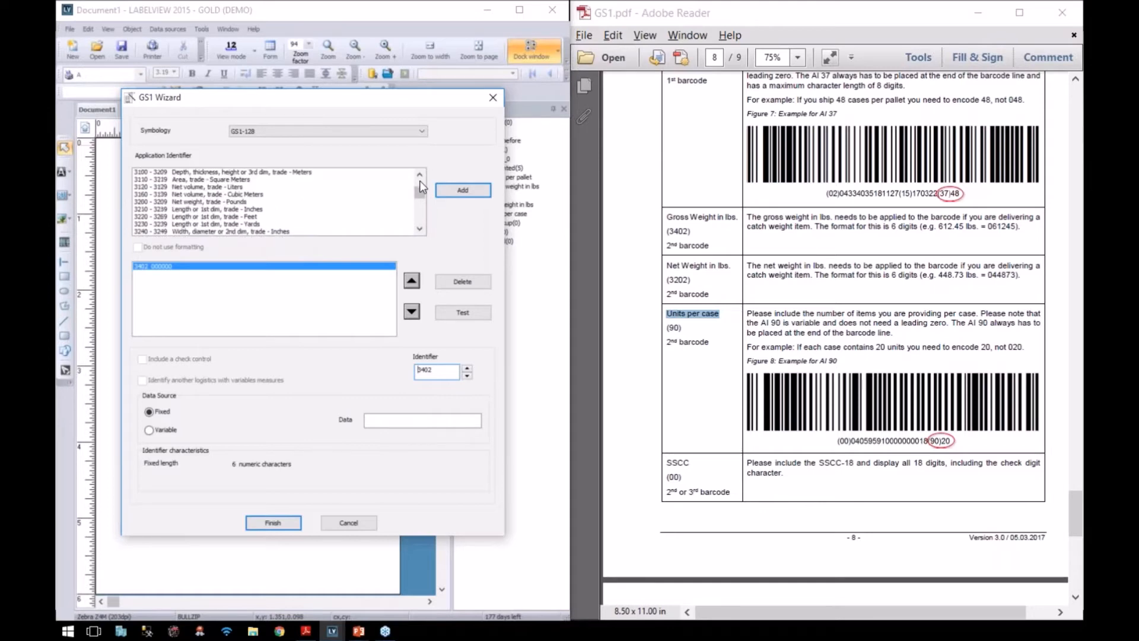
left_click(170, 203)
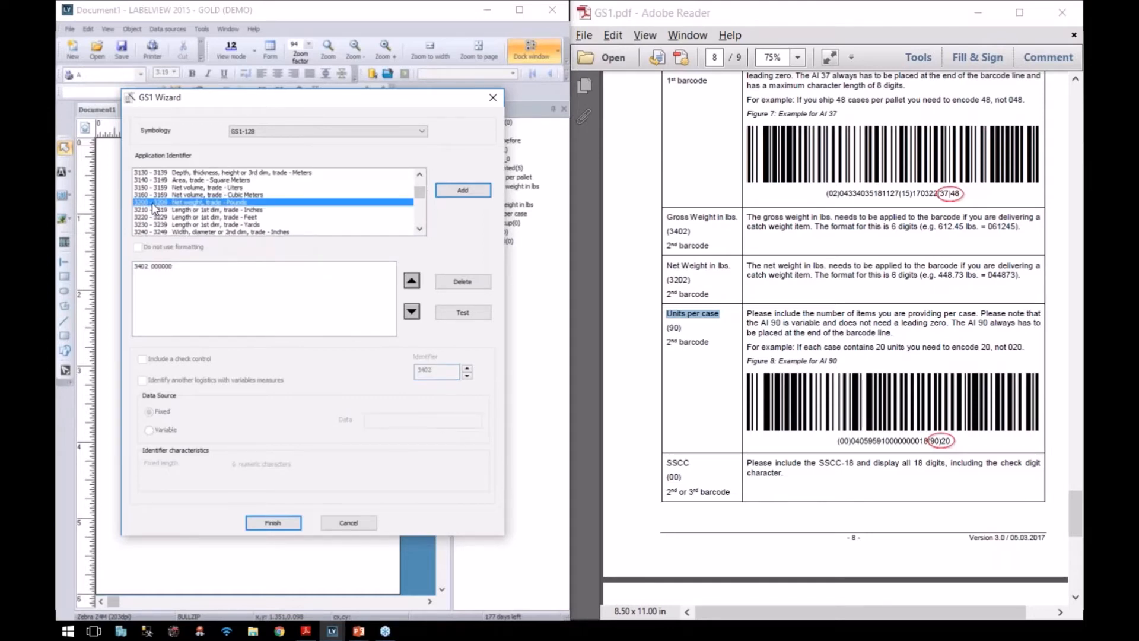
left_click(462, 190)
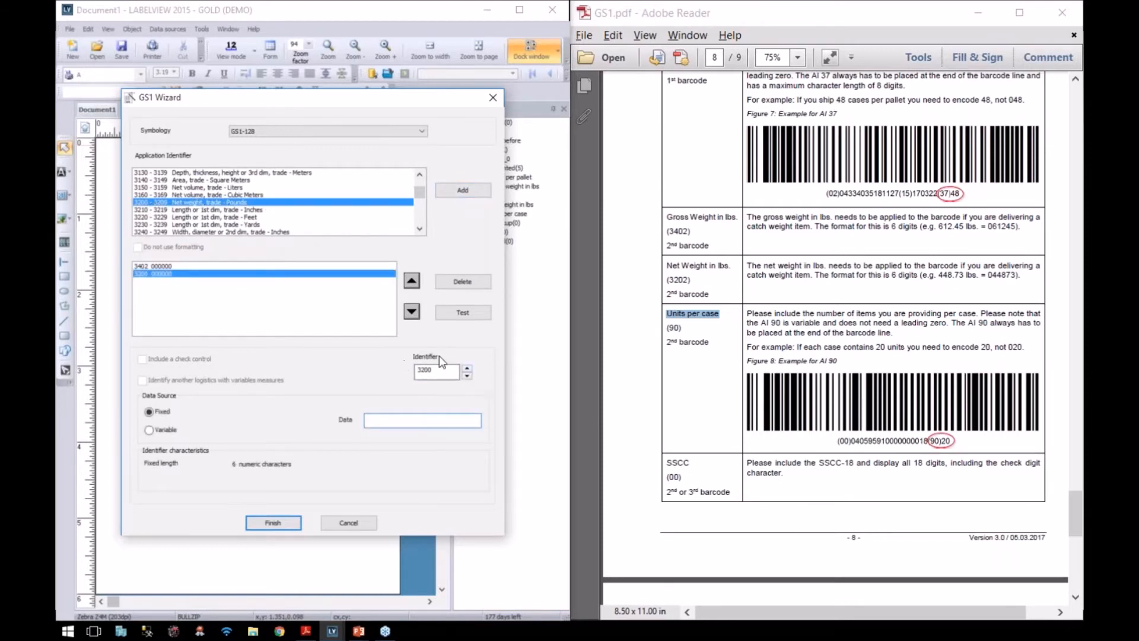
left_click(467, 369)
left_click(467, 369)
left_click_drag(418, 193, 422, 219)
scroll(237, 202, "up", 1)
left_click(221, 176)
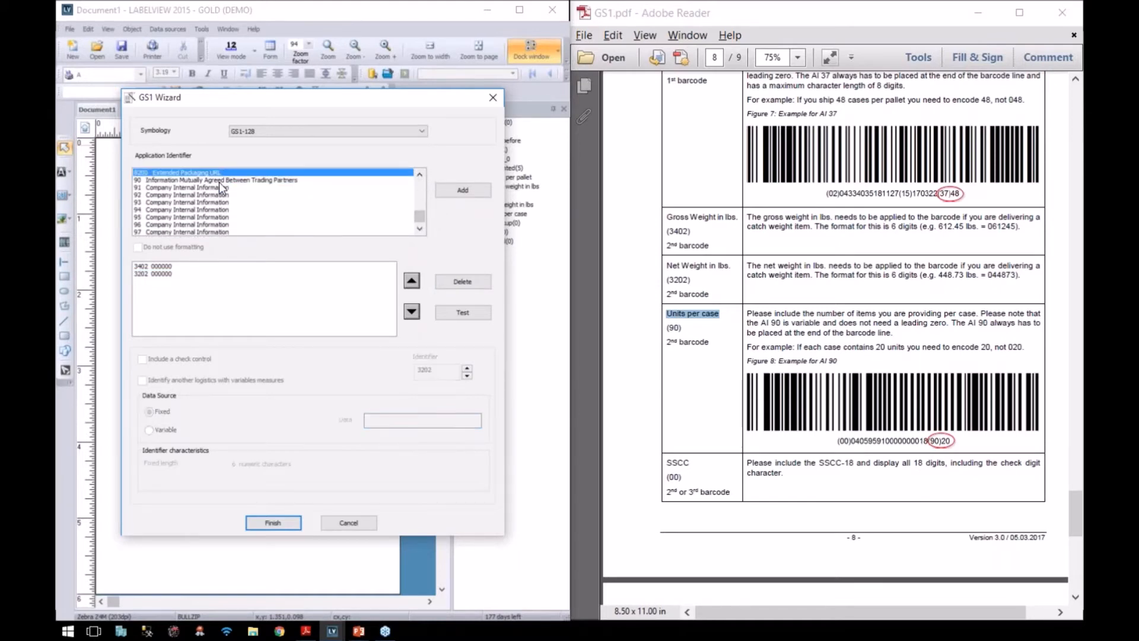
left_click(483, 192)
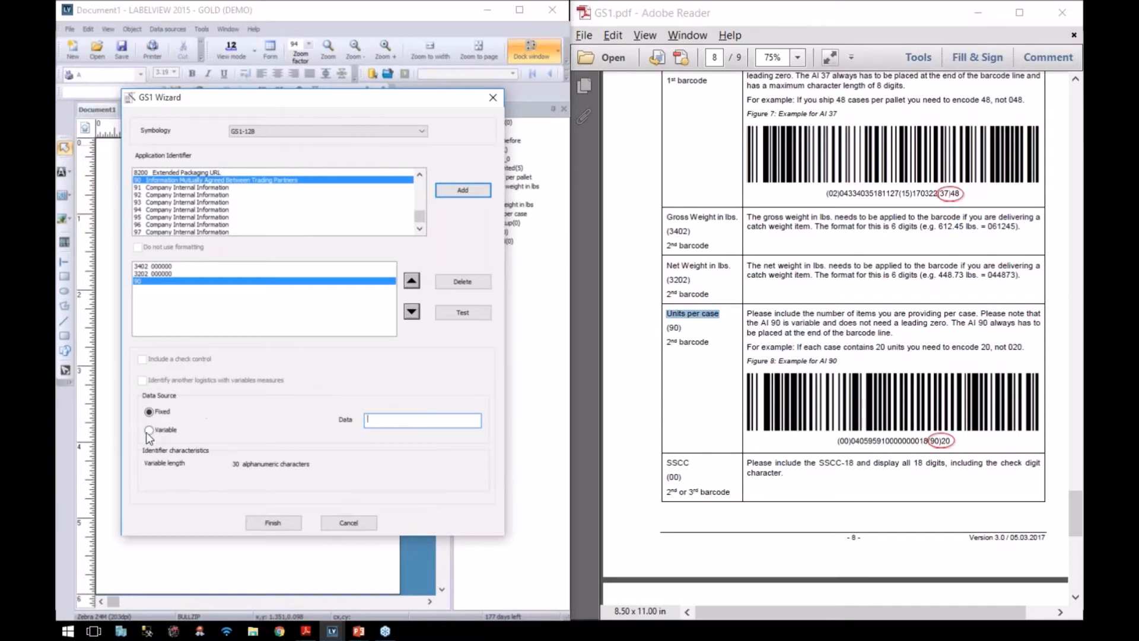
Step: Link 3402, 3202 and 90 to the gross weight, net weight and units per case variables
left_click(148, 266)
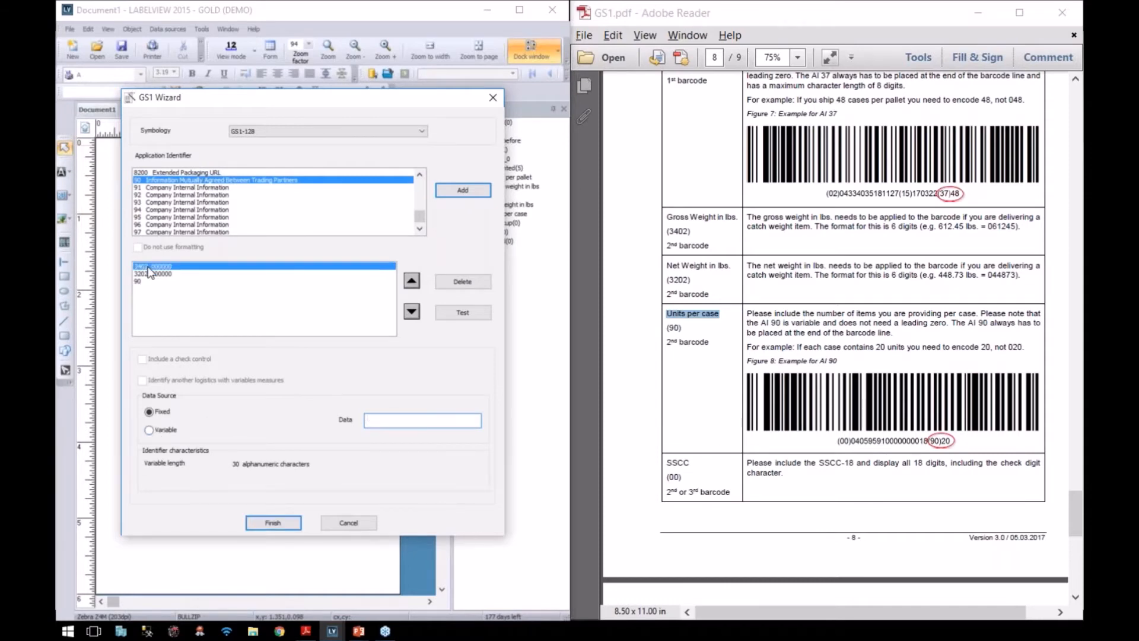
left_click(149, 429)
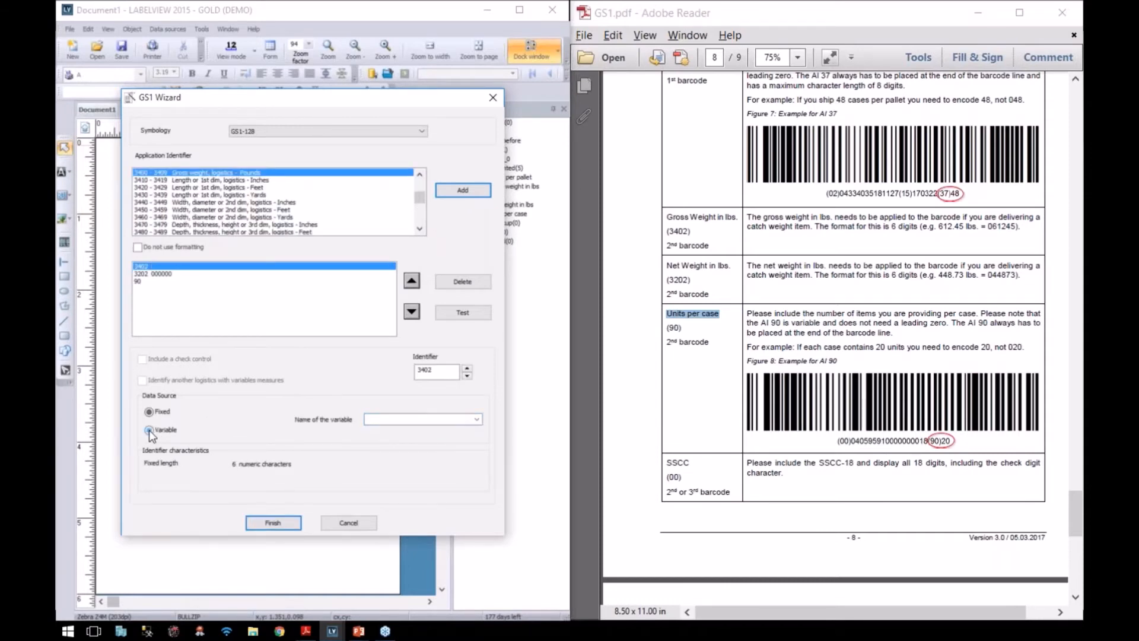
left_click(476, 419)
left_click(457, 456)
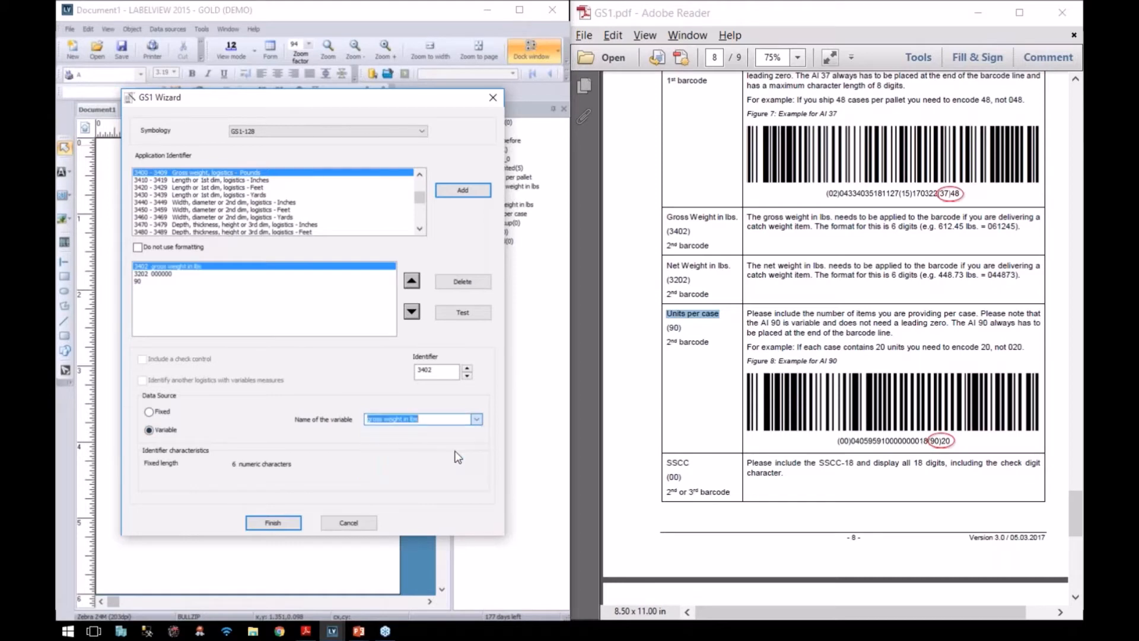
left_click(141, 275)
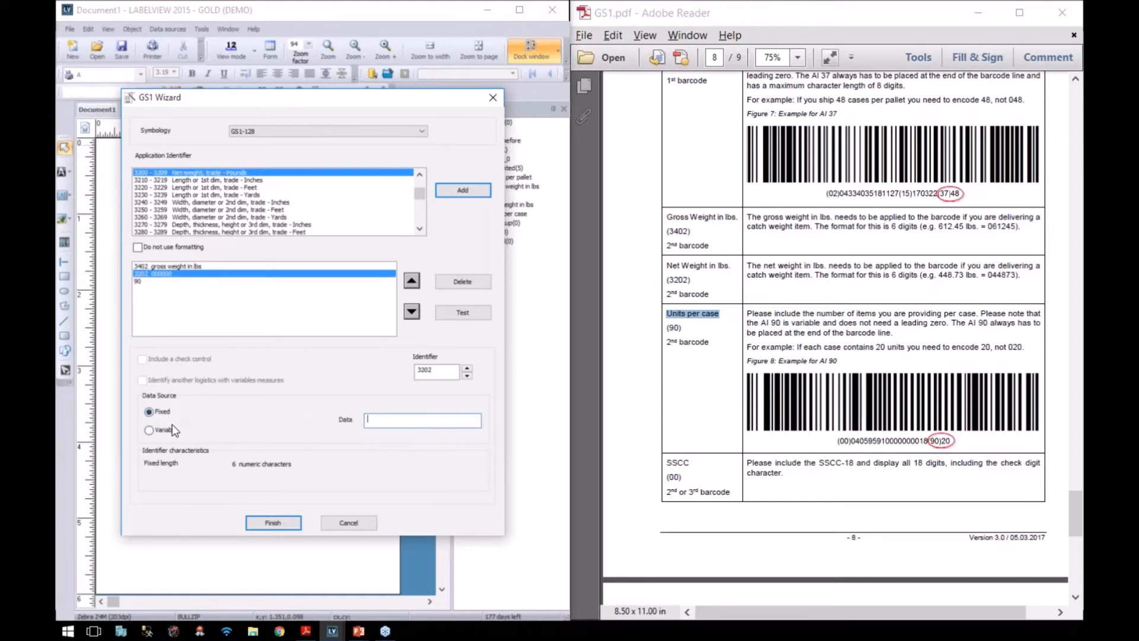
left_click(149, 430)
left_click(477, 419)
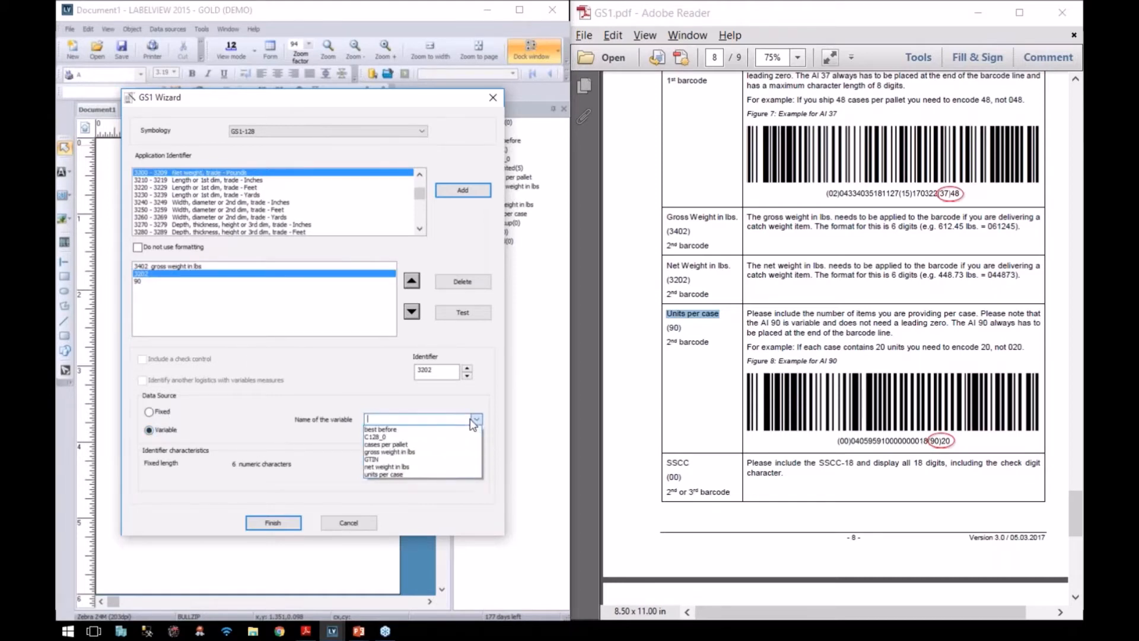
left_click(453, 467)
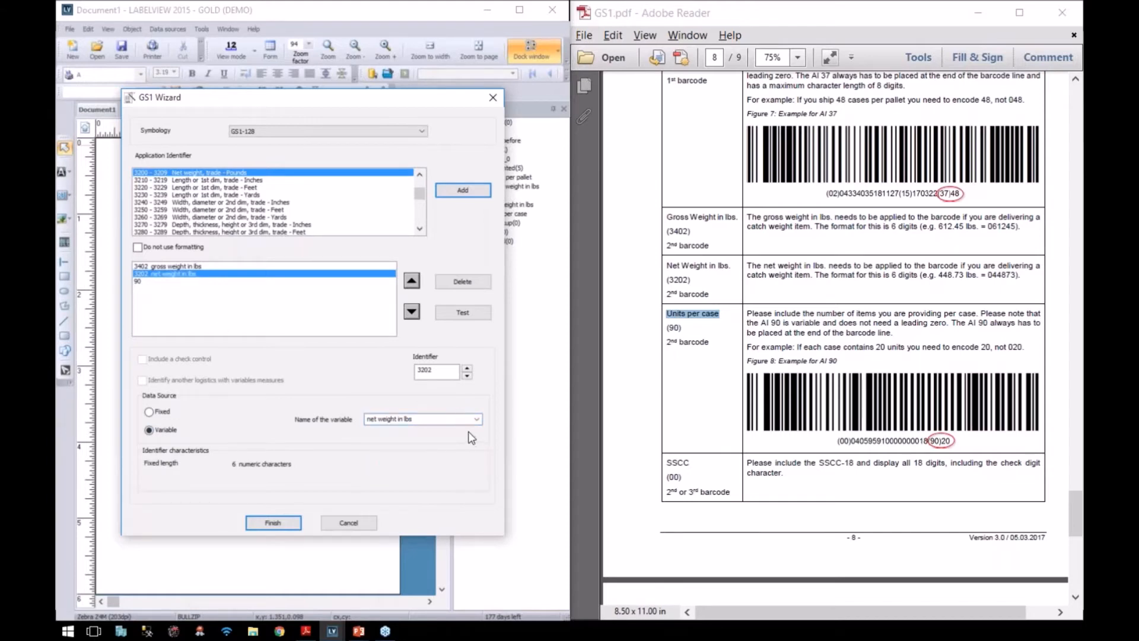
left_click(138, 282)
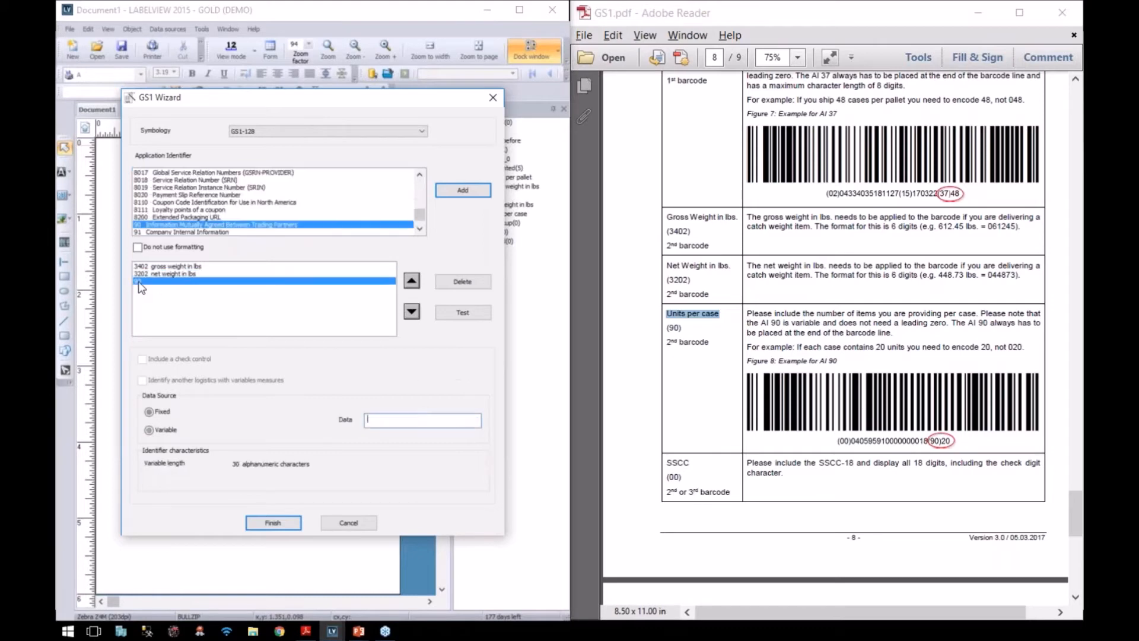
left_click(162, 429)
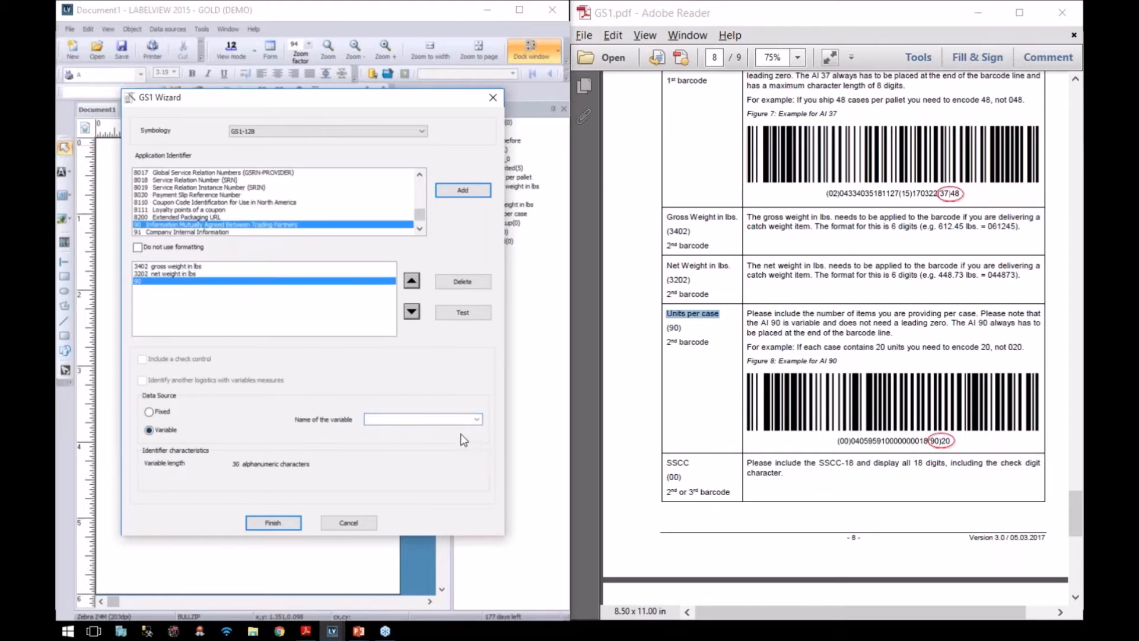
left_click(478, 419)
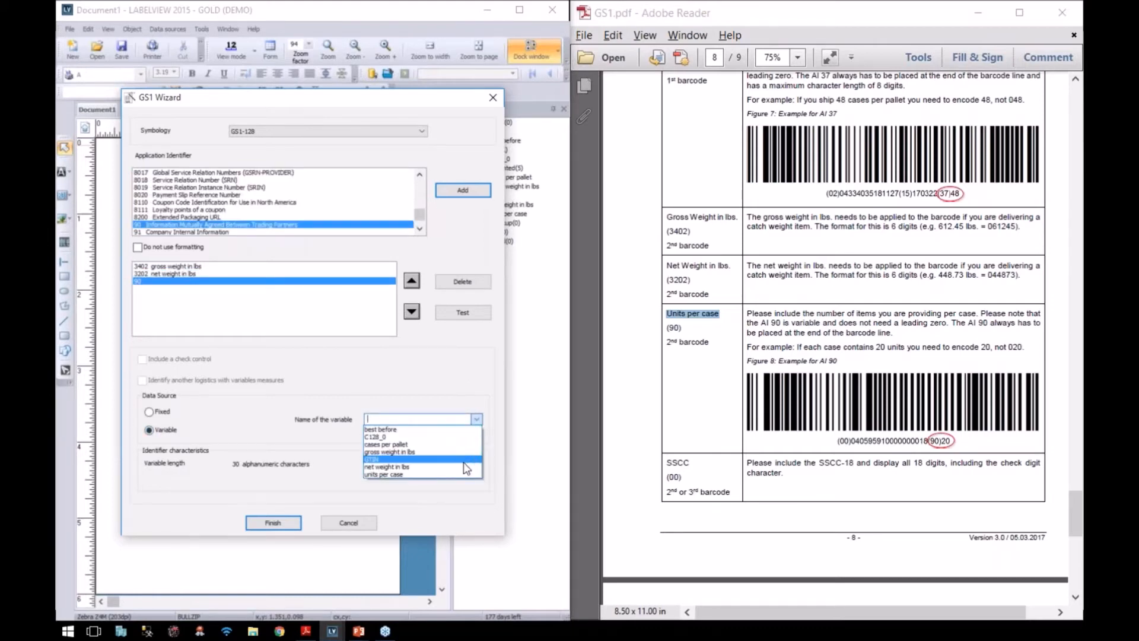
left_click(423, 474)
Step: Finish the wizard, accept both prompts, and select the new barcode on the label
left_click(270, 522)
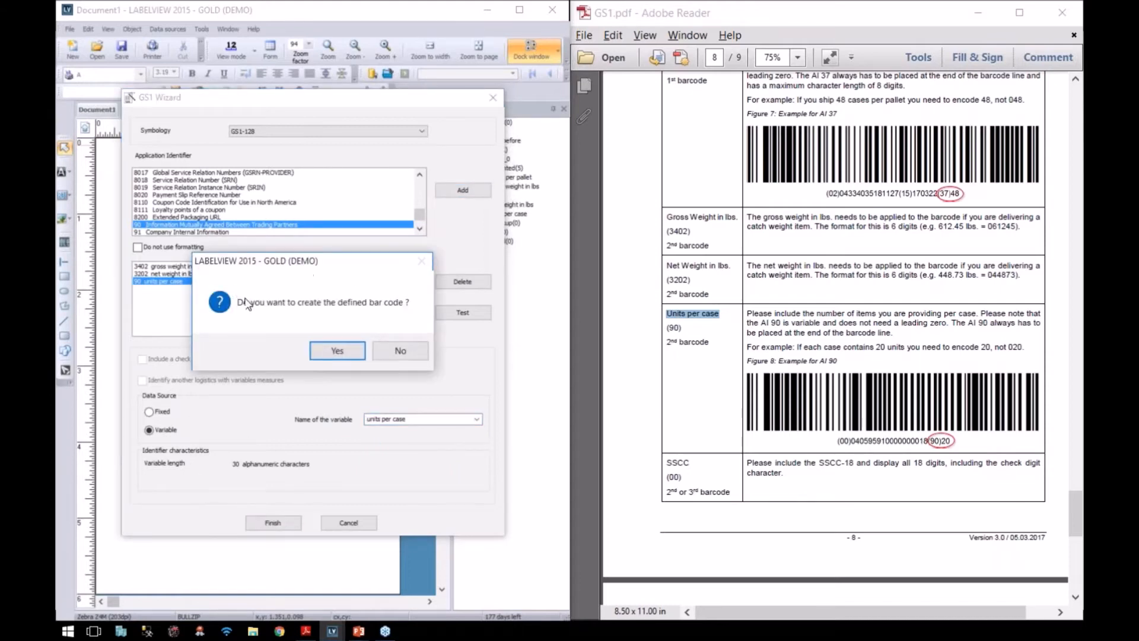
left_click(338, 351)
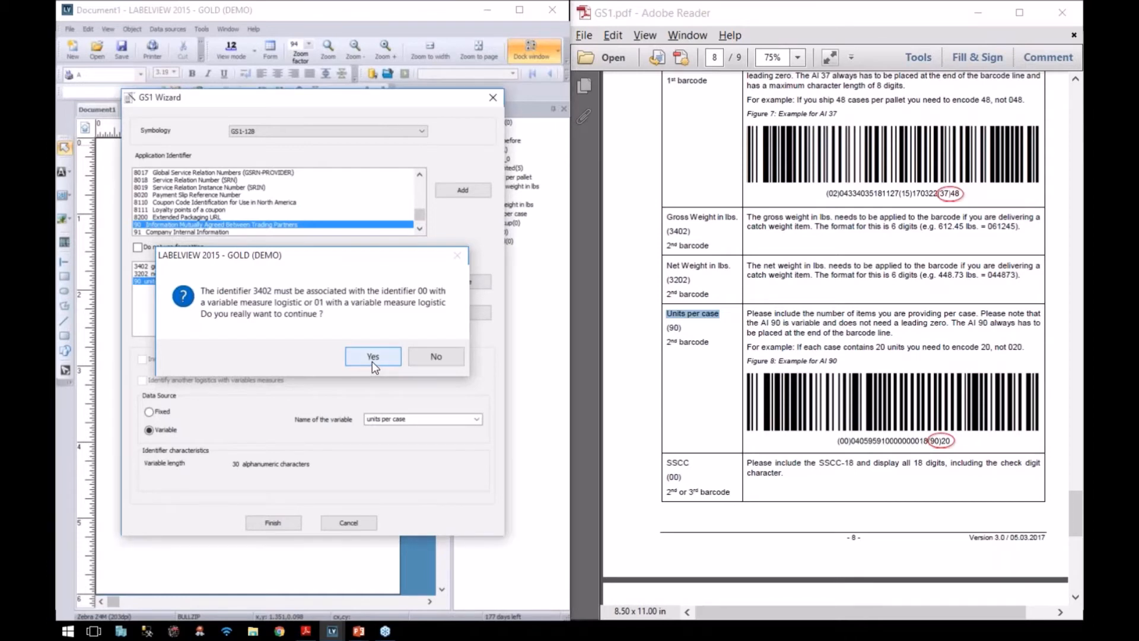
left_click(371, 358)
left_click(181, 231)
Step: Drag the new barcode to the lower left beneath the first one and widen it
left_click_drag(181, 230, 204, 523)
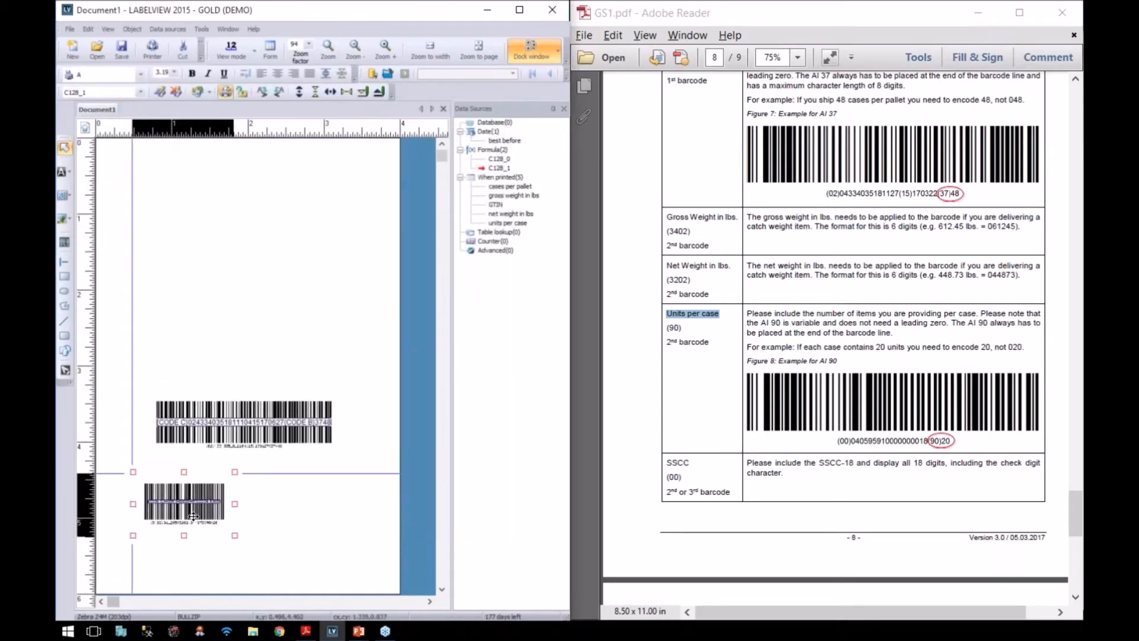
left_click(247, 547)
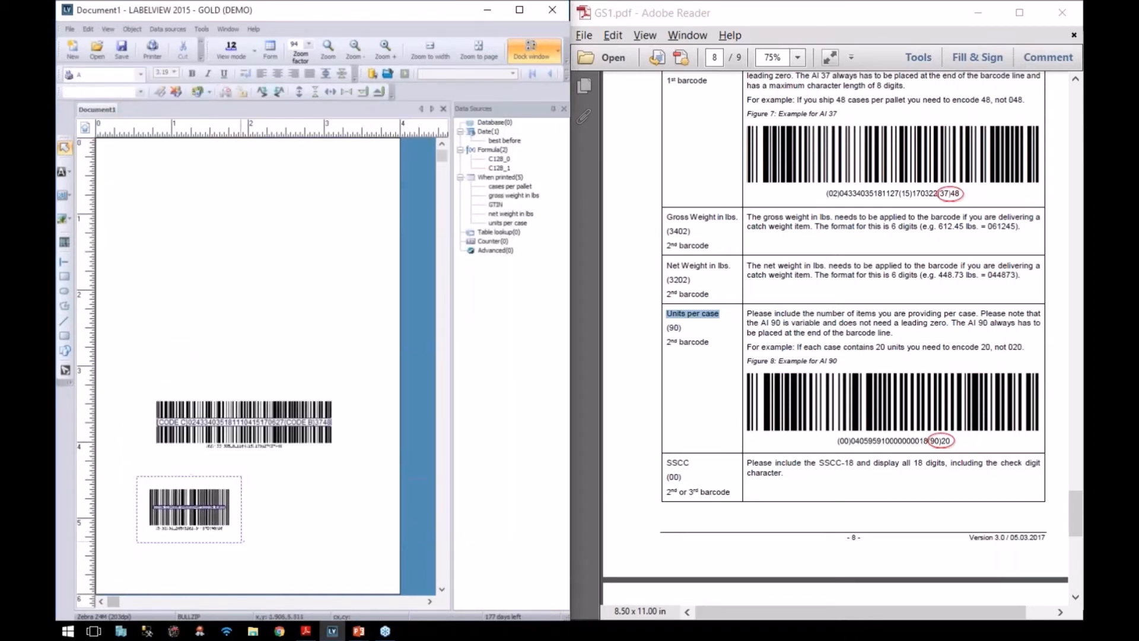
left_click(244, 552)
mouse_move(240, 541)
left_mouse_down()
mouse_move(396, 531)
mouse_move(372, 533)
left_mouse_up()
left_click_drag(262, 508, 274, 496)
left_click(279, 285)
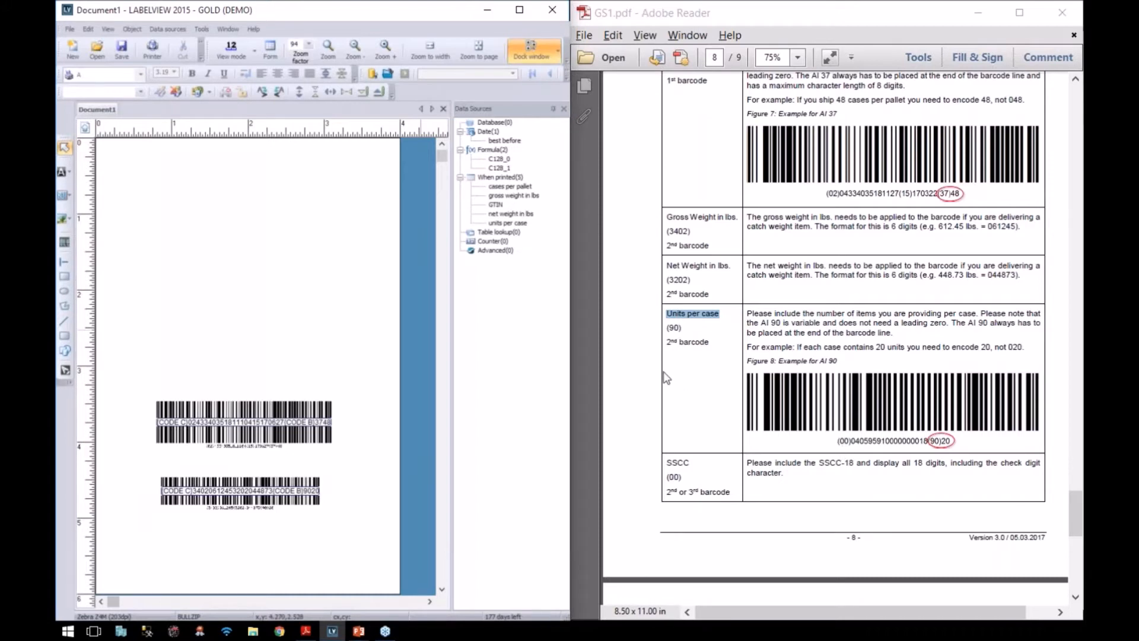
scroll(666, 376, "down", 5)
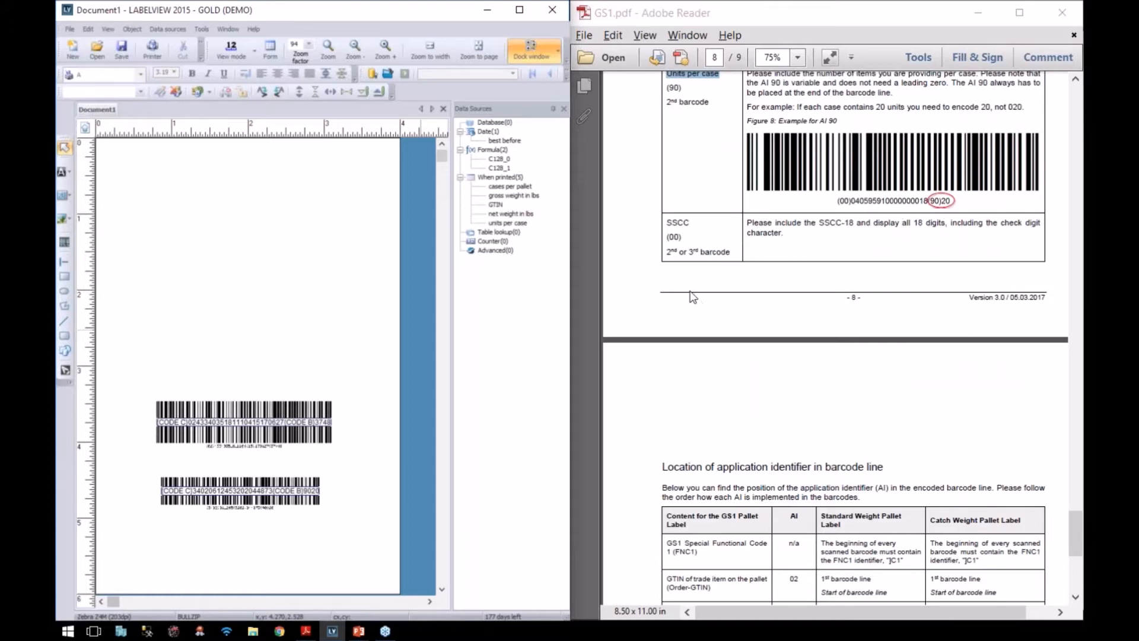
right_click(493, 179)
left_click(504, 187)
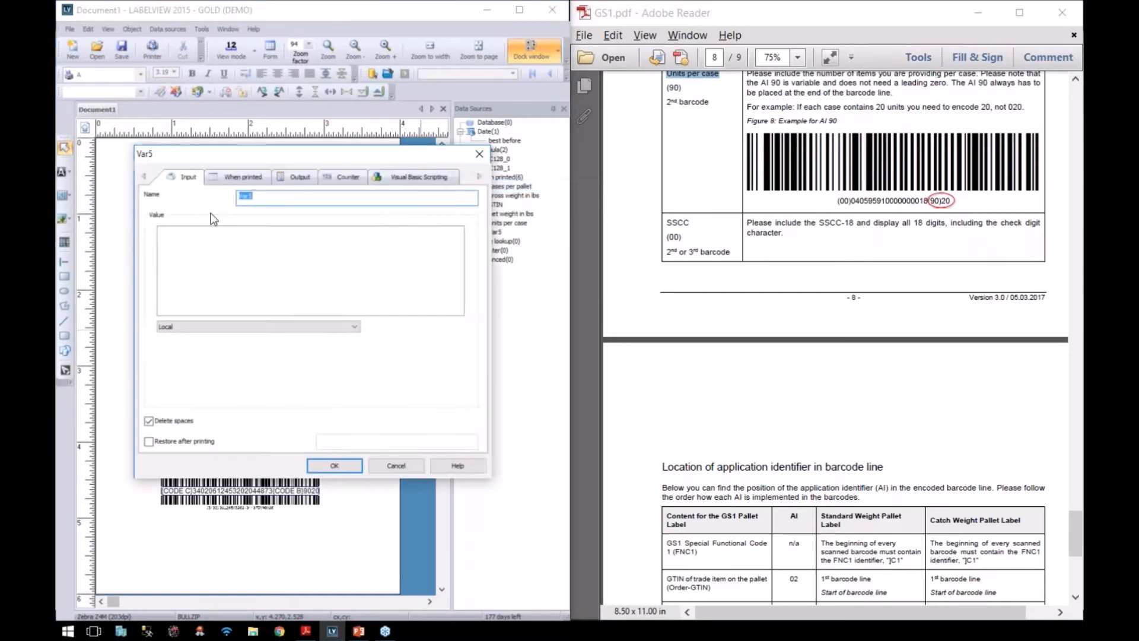
type("SSCC")
key("Tab")
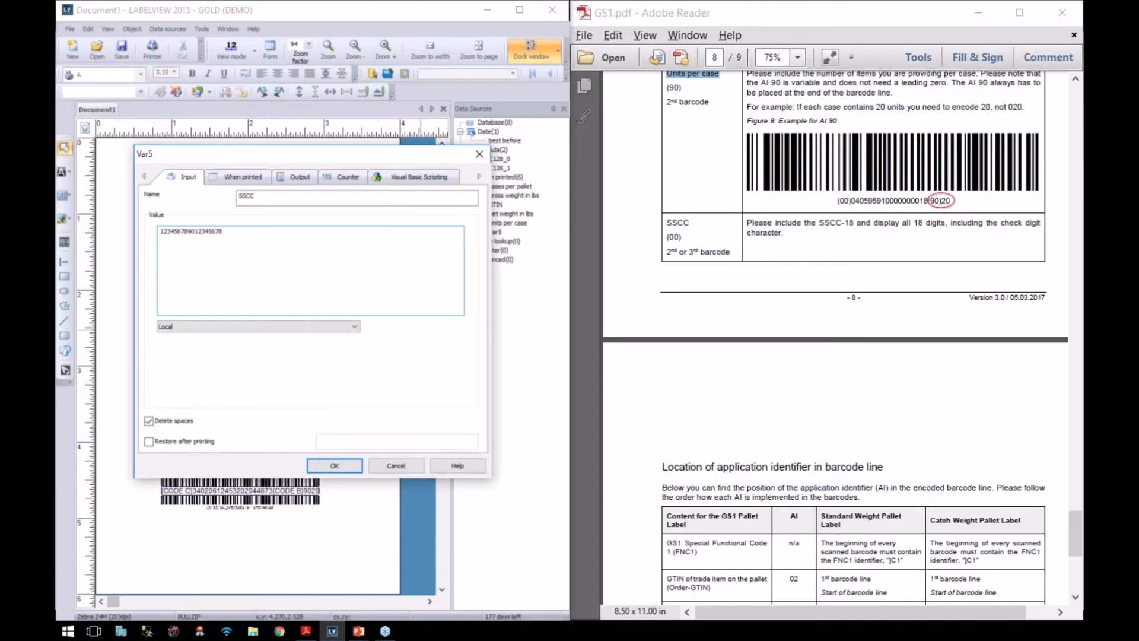
left_click(341, 466)
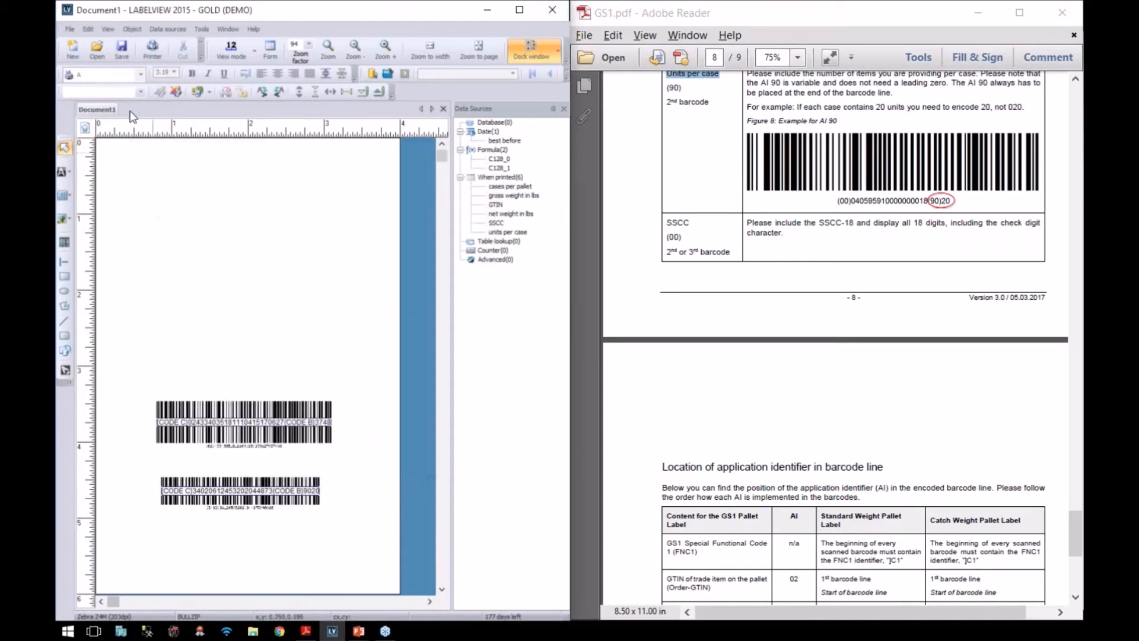
left_click(133, 29)
Step: Create a GS1-128 barcode with AI 00 linked to the SSCC variable
mouse_move(143, 61)
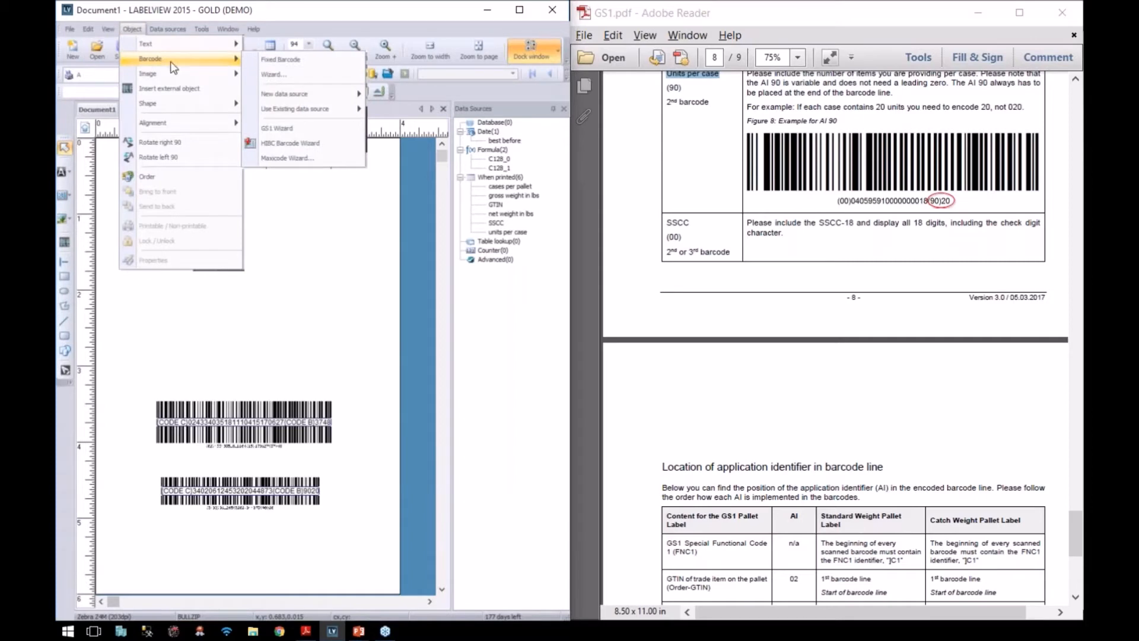
left_click(277, 129)
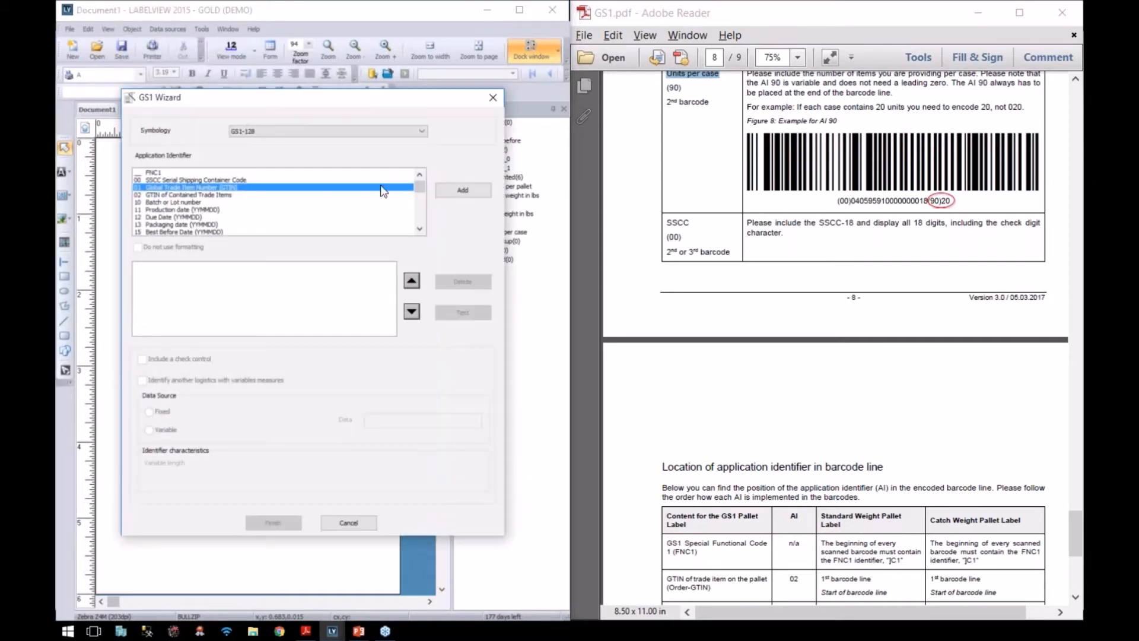
left_click(169, 180)
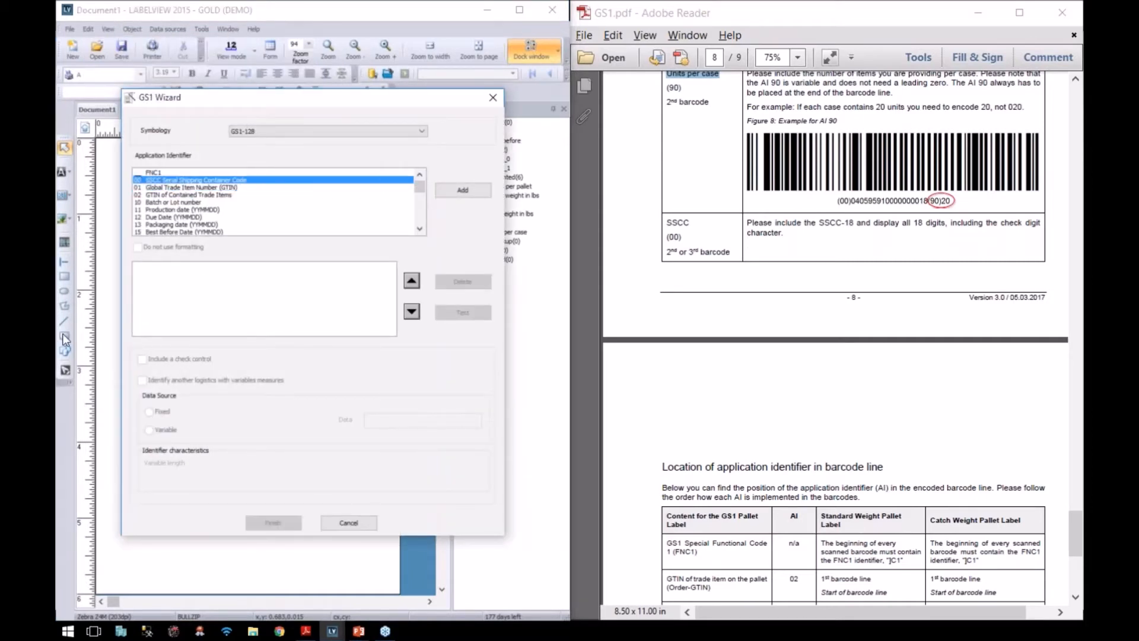
left_click(451, 193)
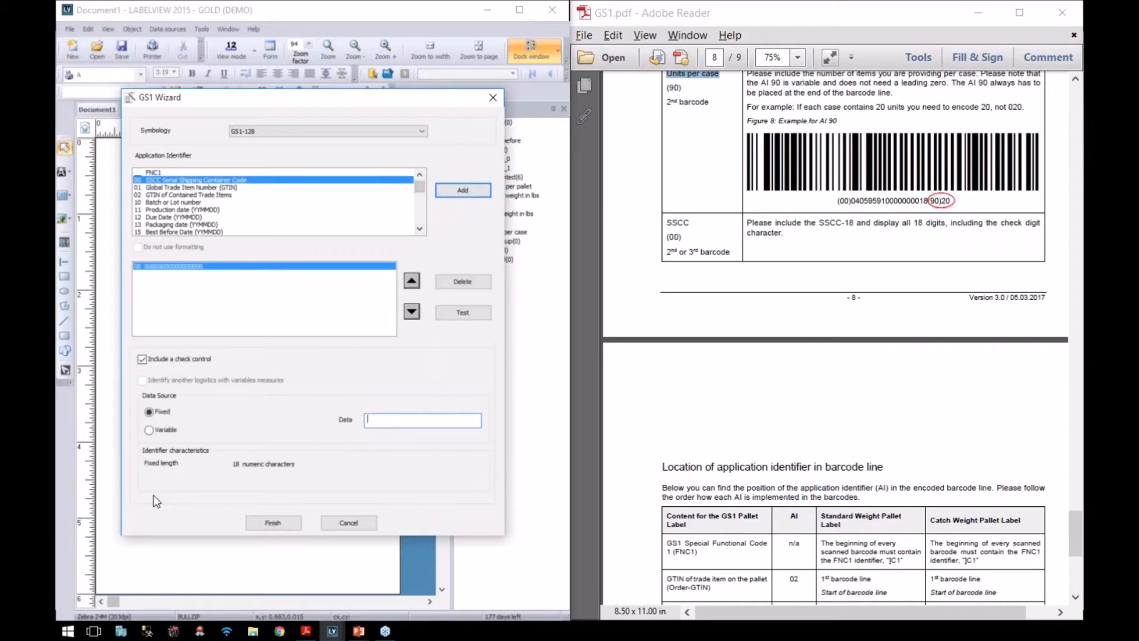
left_click(149, 429)
left_click(467, 419)
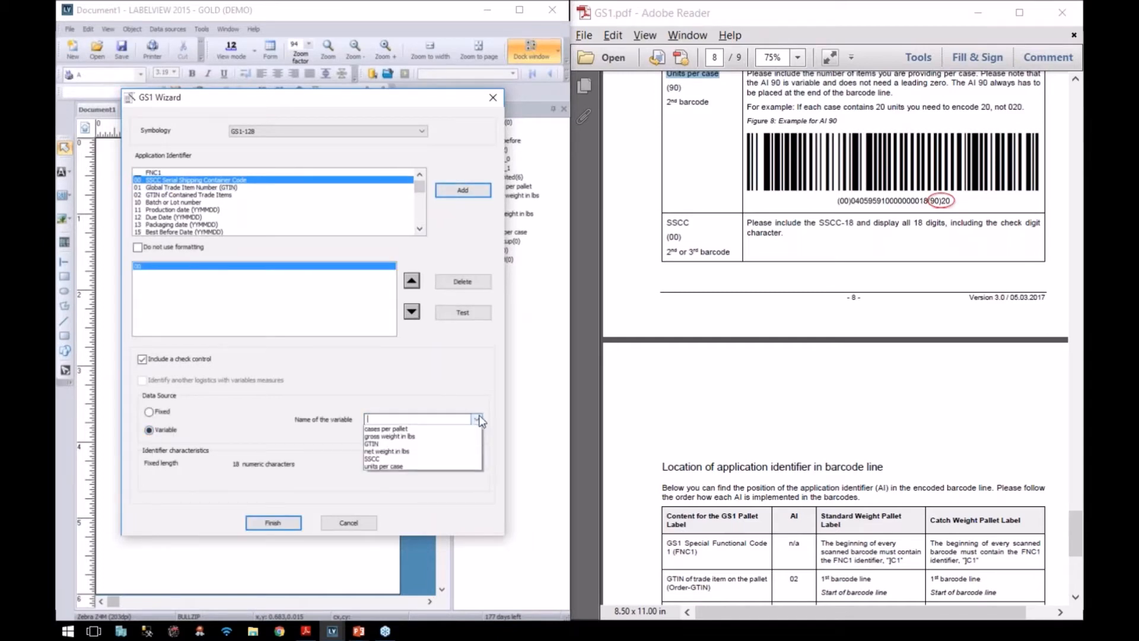
left_click(454, 480)
left_click(273, 523)
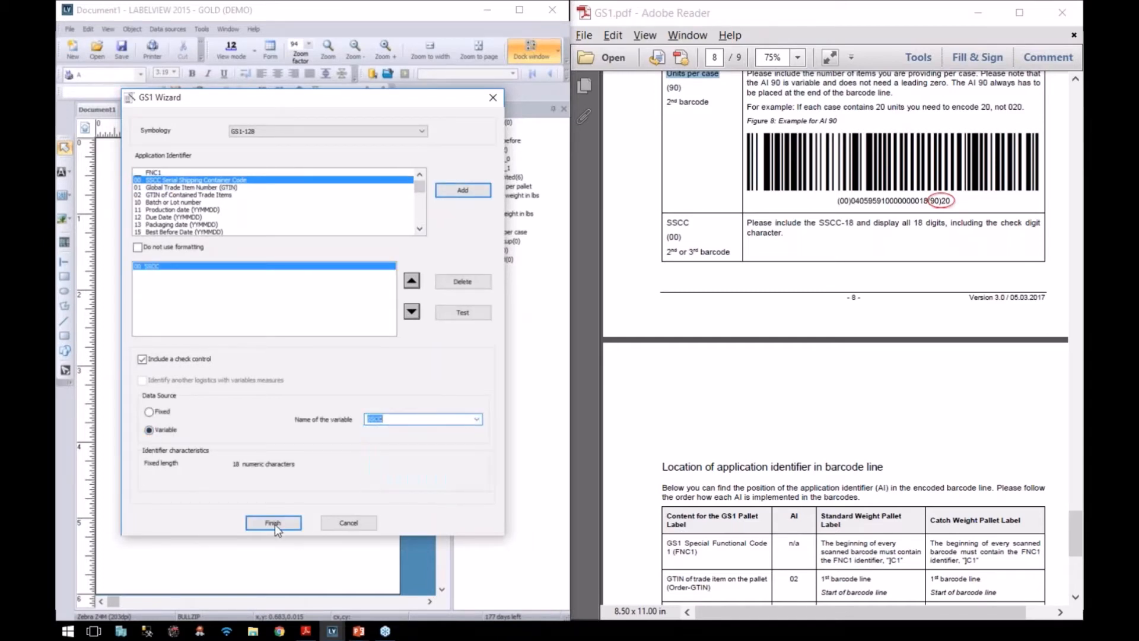
left_click(337, 350)
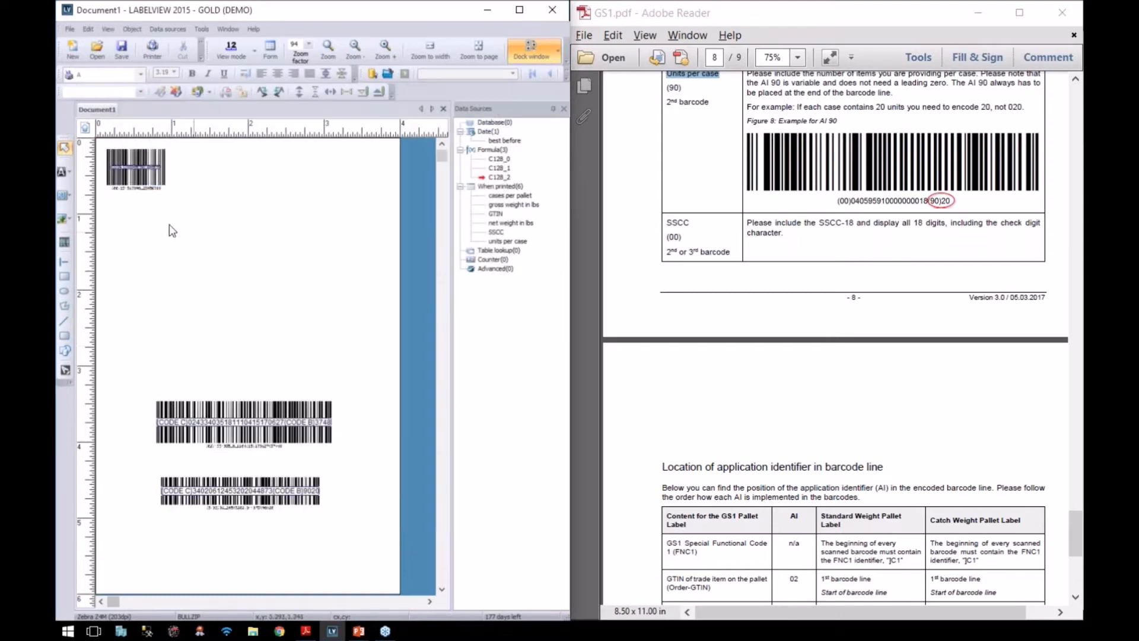
Step: Enlarge the SSCC barcode and move it to the bottom of the label
left_click(170, 197)
left_click_drag(177, 202, 320, 213)
left_click_drag(238, 217, 237, 558)
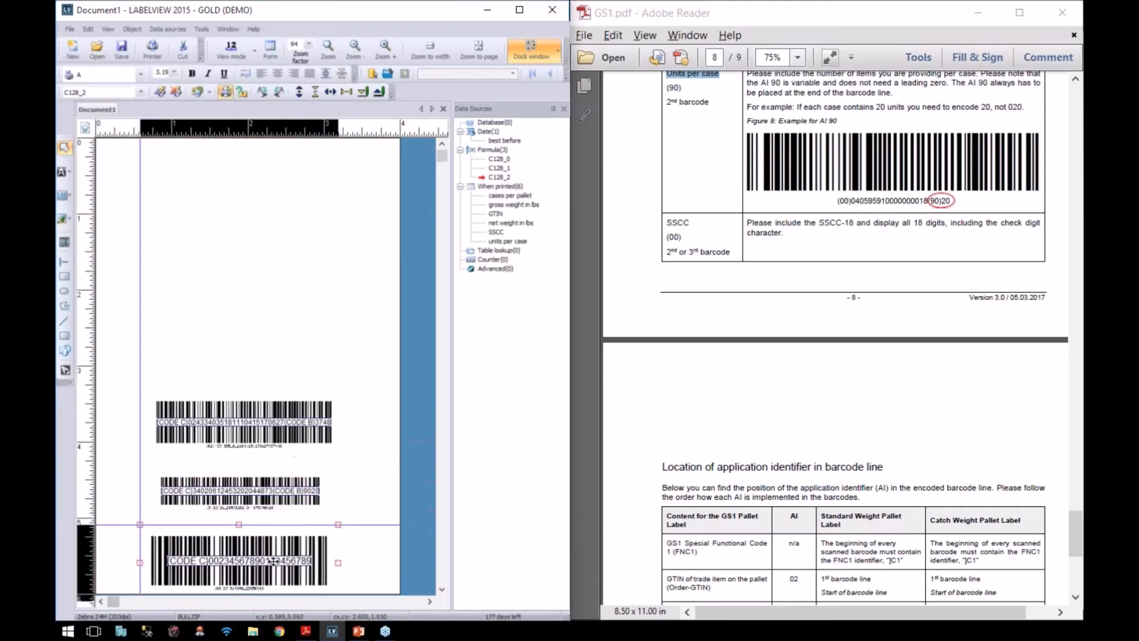
left_click(273, 297)
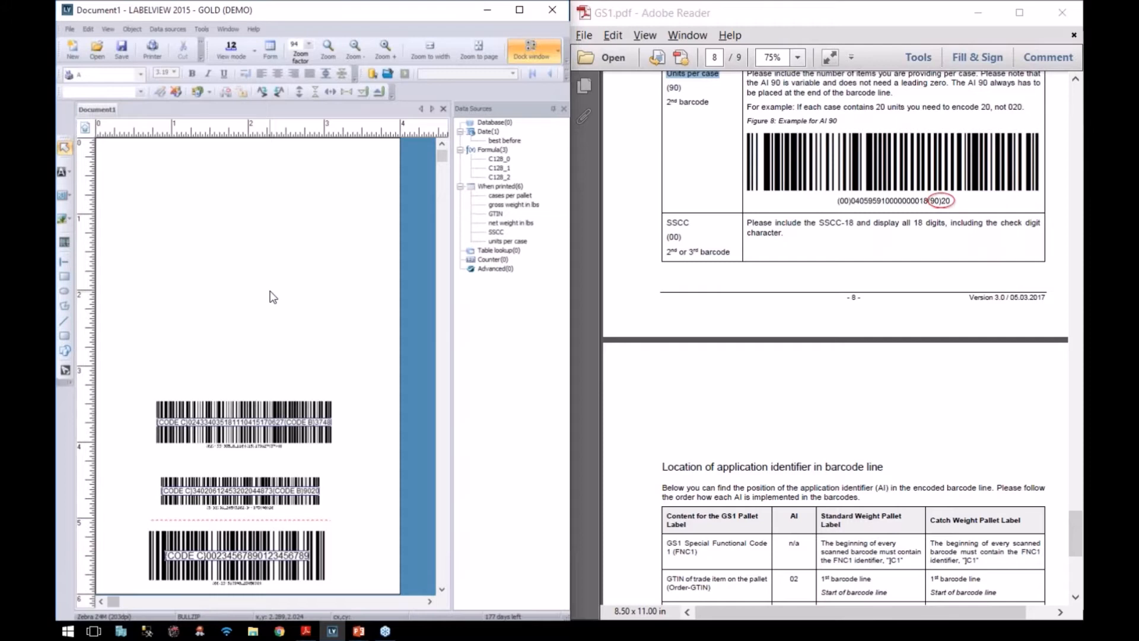
Step: Start a GS1 DataMatrix in the GS1 Wizard with AI 02 linked to the GTIN variable
left_click(131, 29)
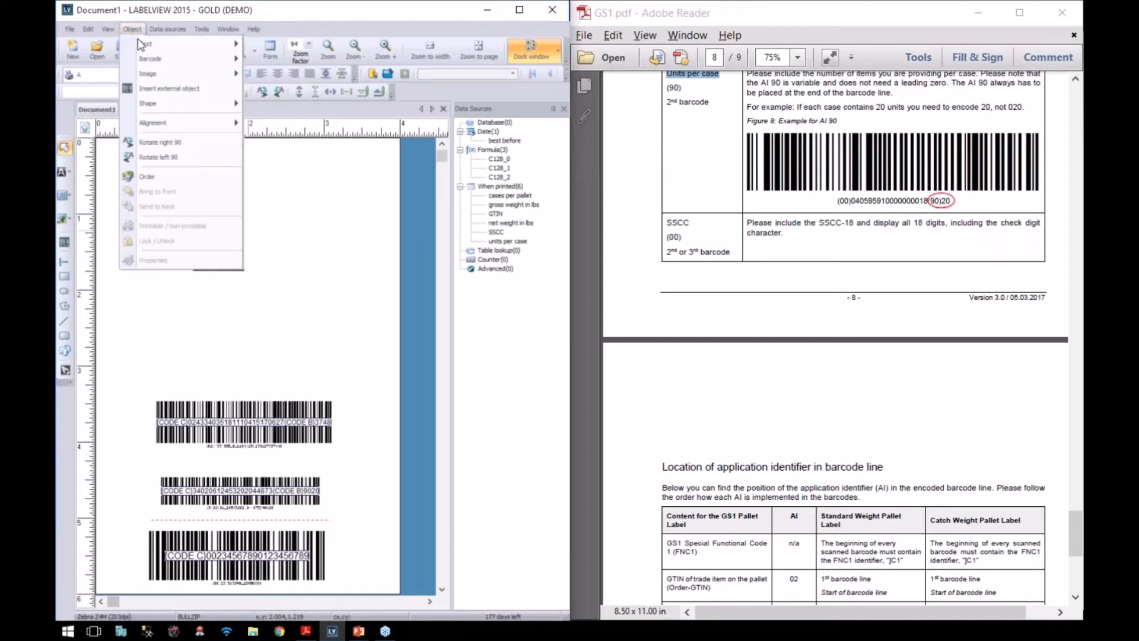
mouse_move(142, 59)
left_click(276, 128)
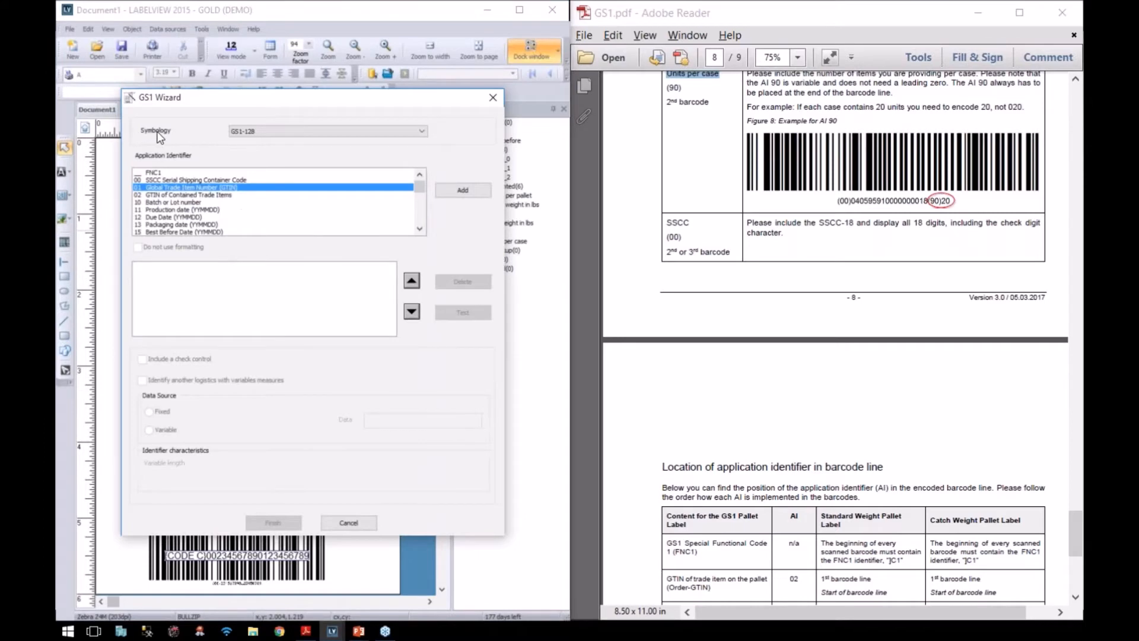
left_click(252, 132)
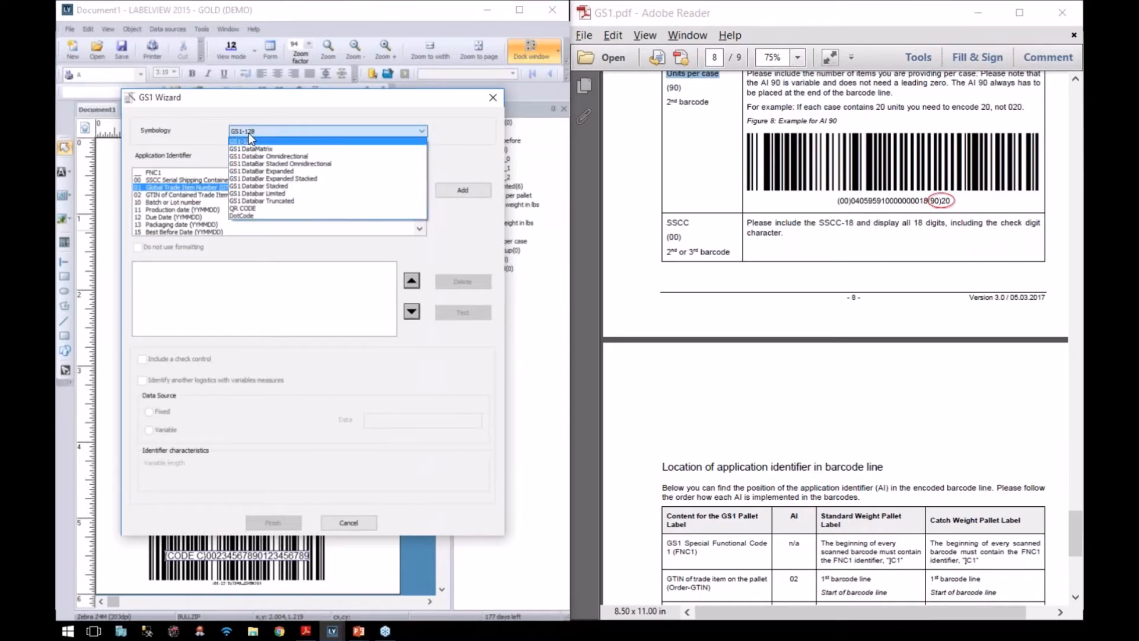
left_click(243, 149)
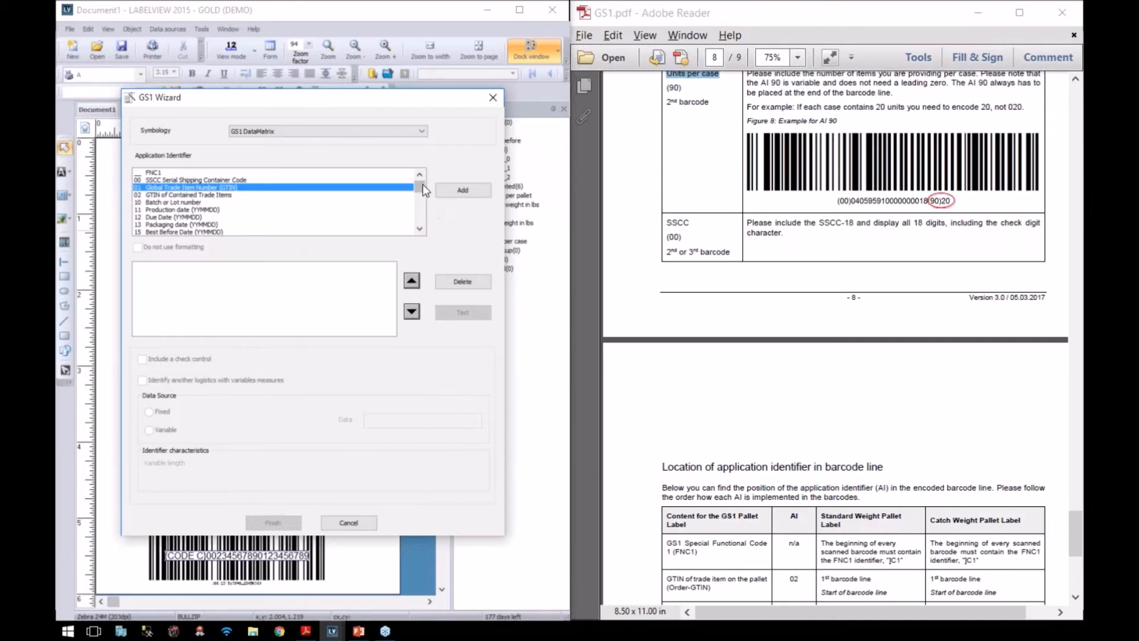
key("Down")
left_click(446, 190)
left_click(148, 430)
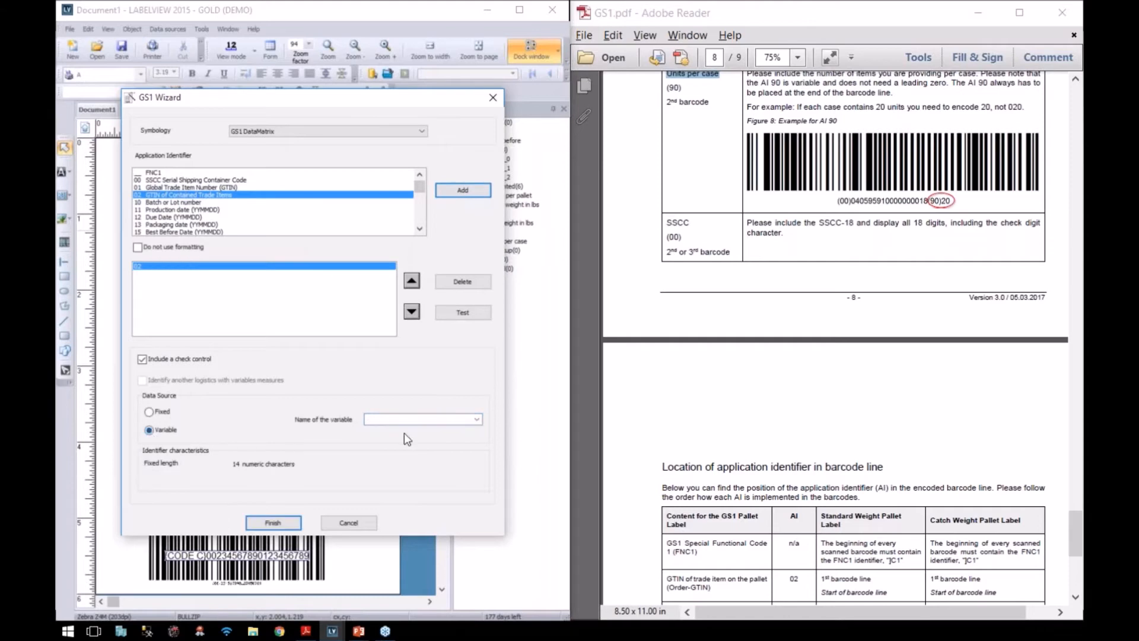
left_click(478, 419)
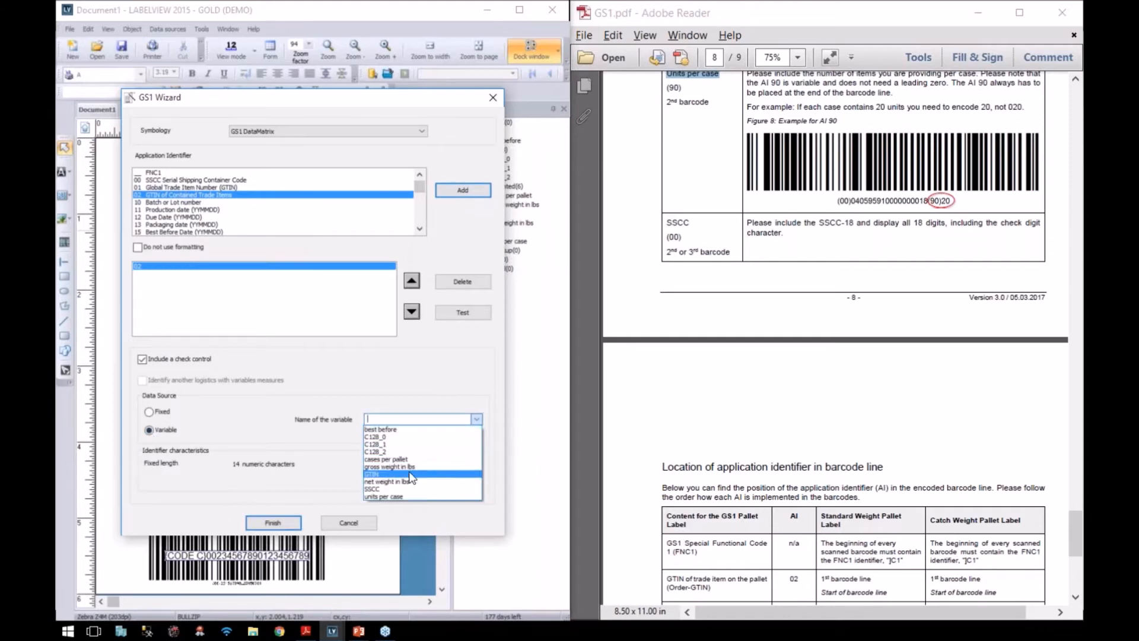
left_click(424, 468)
Step: Add AI 15 linked to the best before variable
scroll(836, 338, "up", 10)
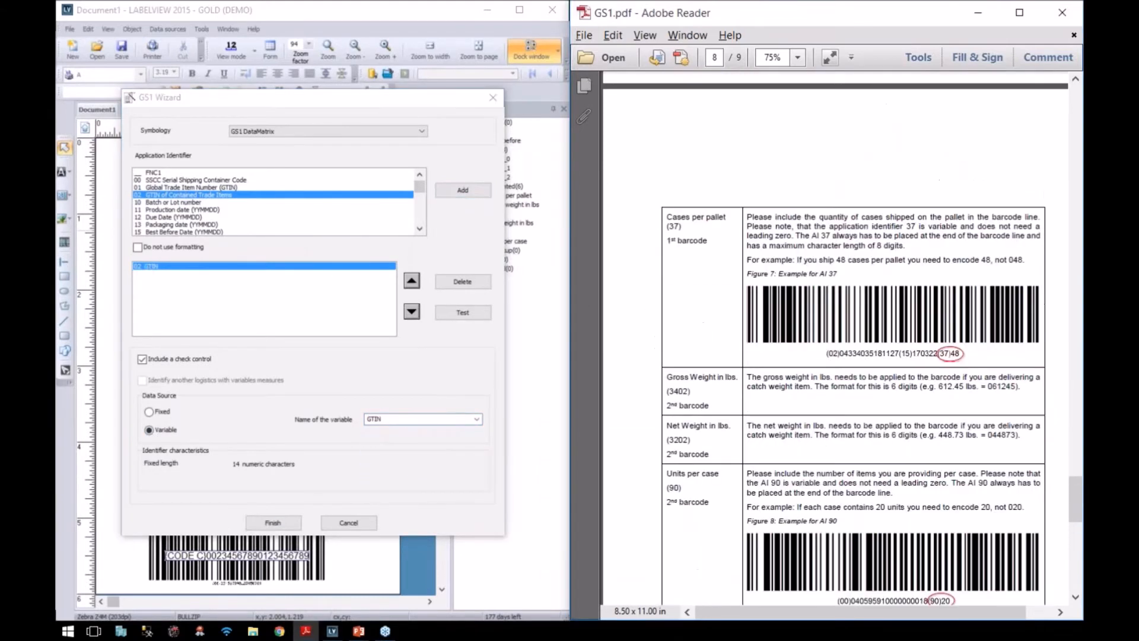
scroll(656, 349, "up", 5)
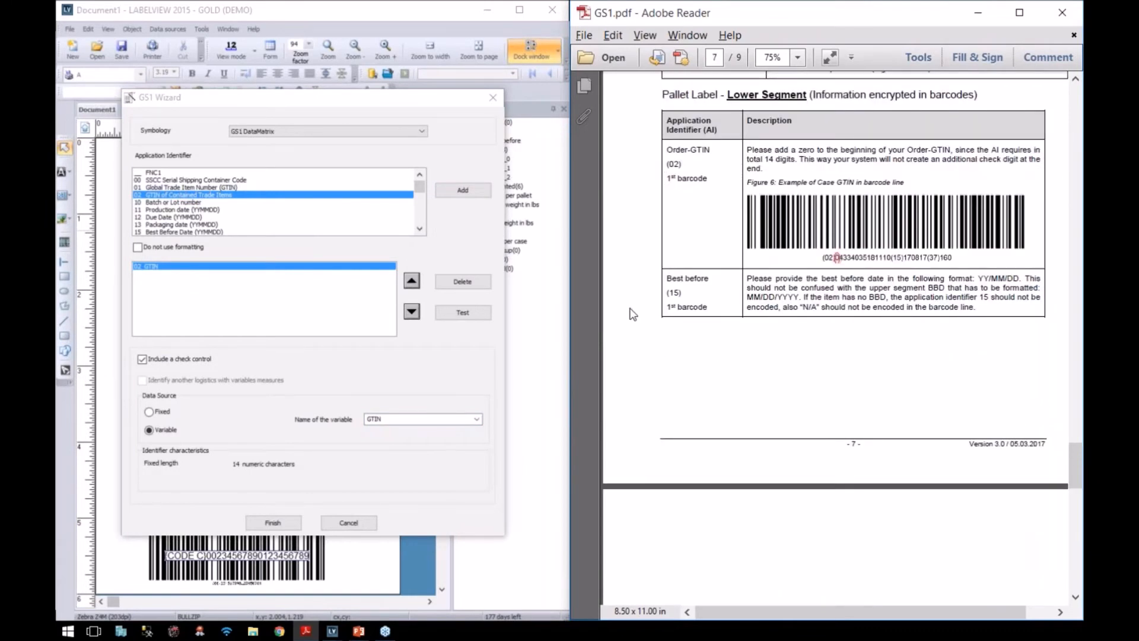
left_click(152, 232)
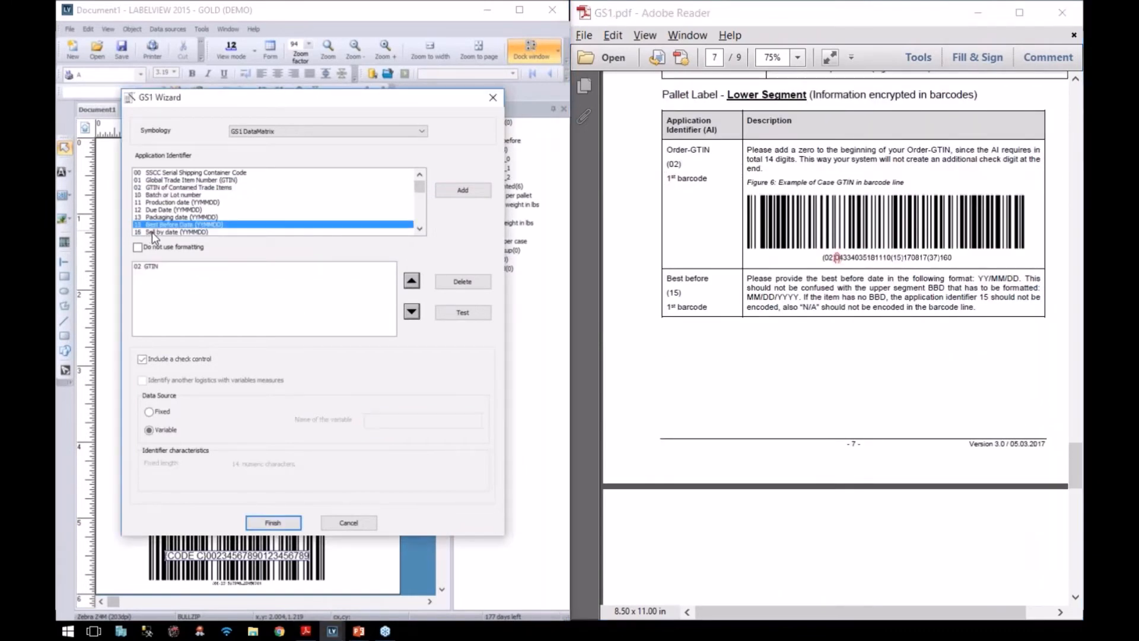
left_click(464, 191)
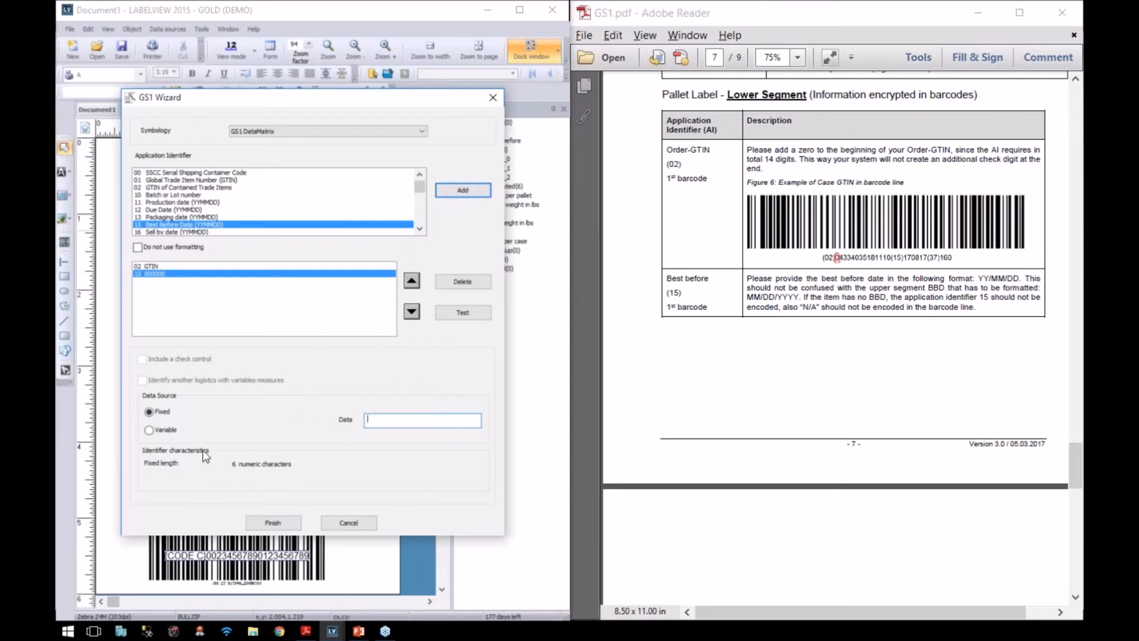
left_click(149, 429)
left_click(476, 420)
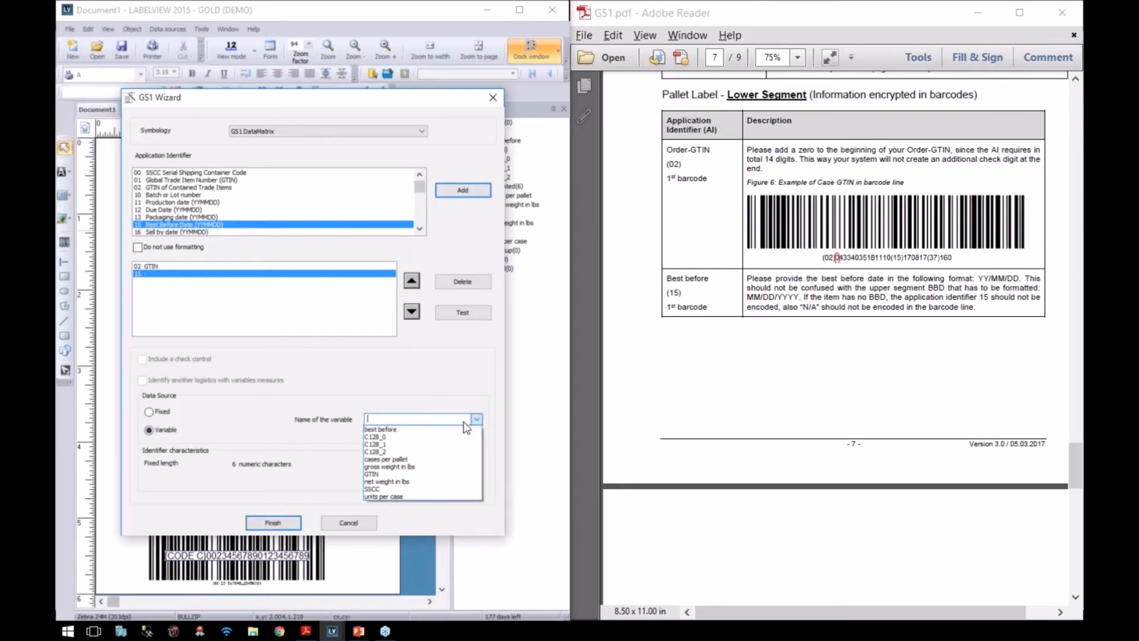
left_click(422, 431)
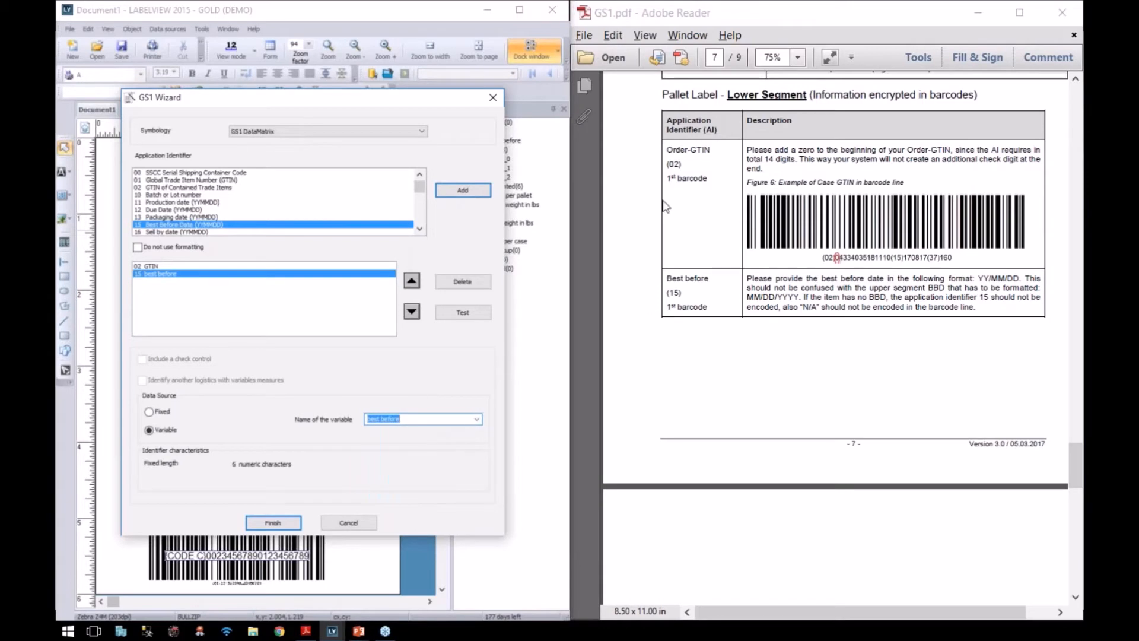
Step: Add AI 37 linked to the cases per pallet variable
scroll(696, 359, "down", 5)
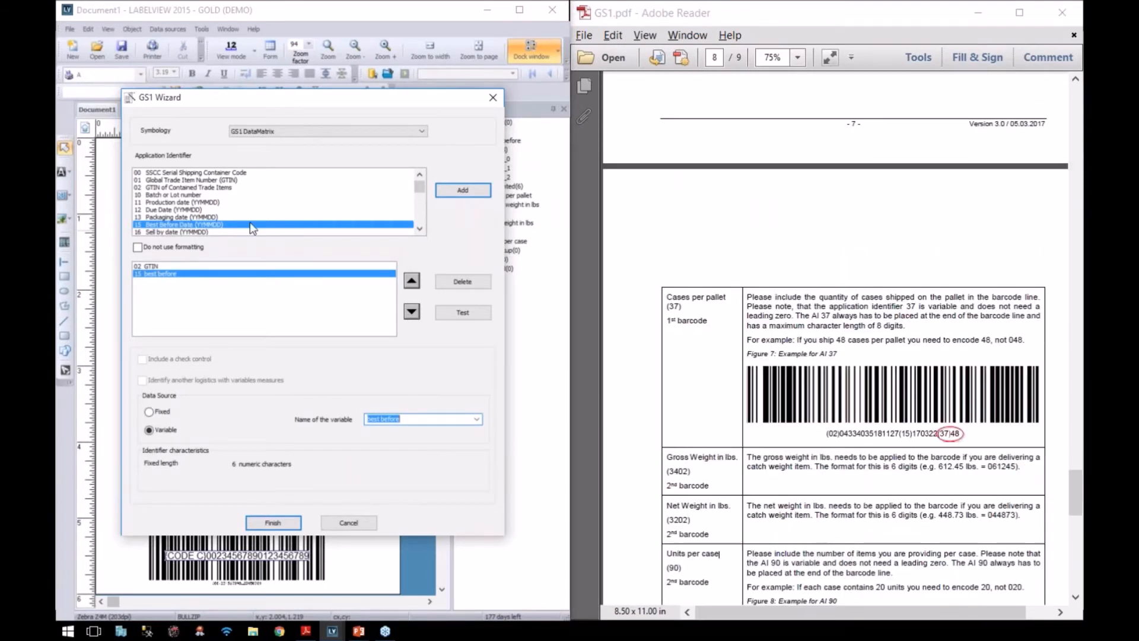
scroll(421, 211, "down", 3)
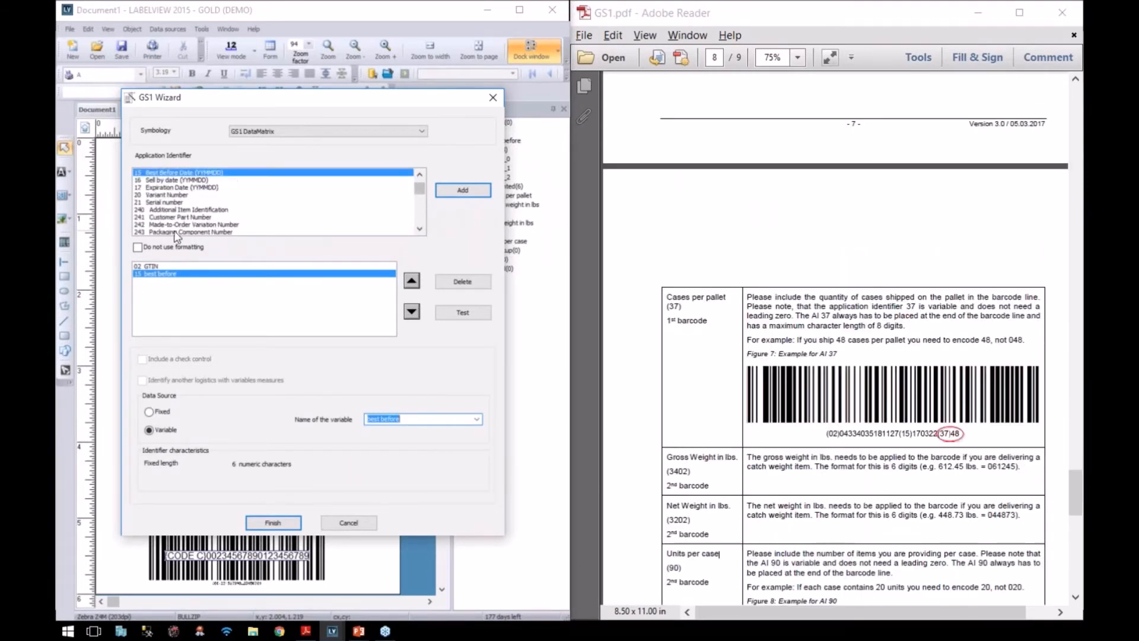
scroll(418, 215, "down", 15)
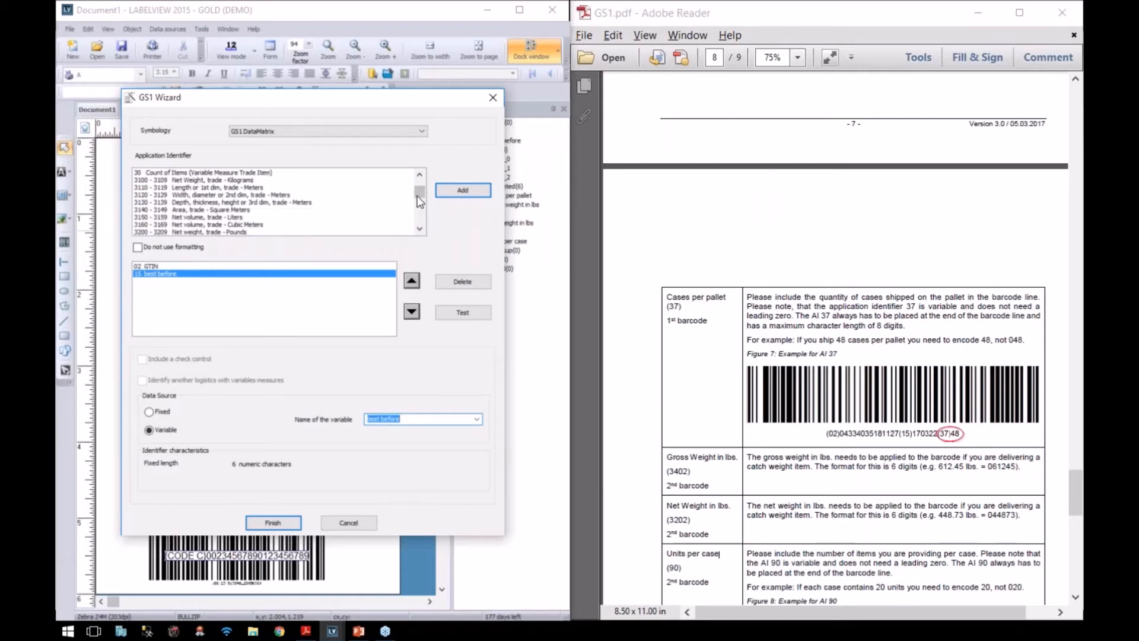
scroll(421, 202, "down", 8)
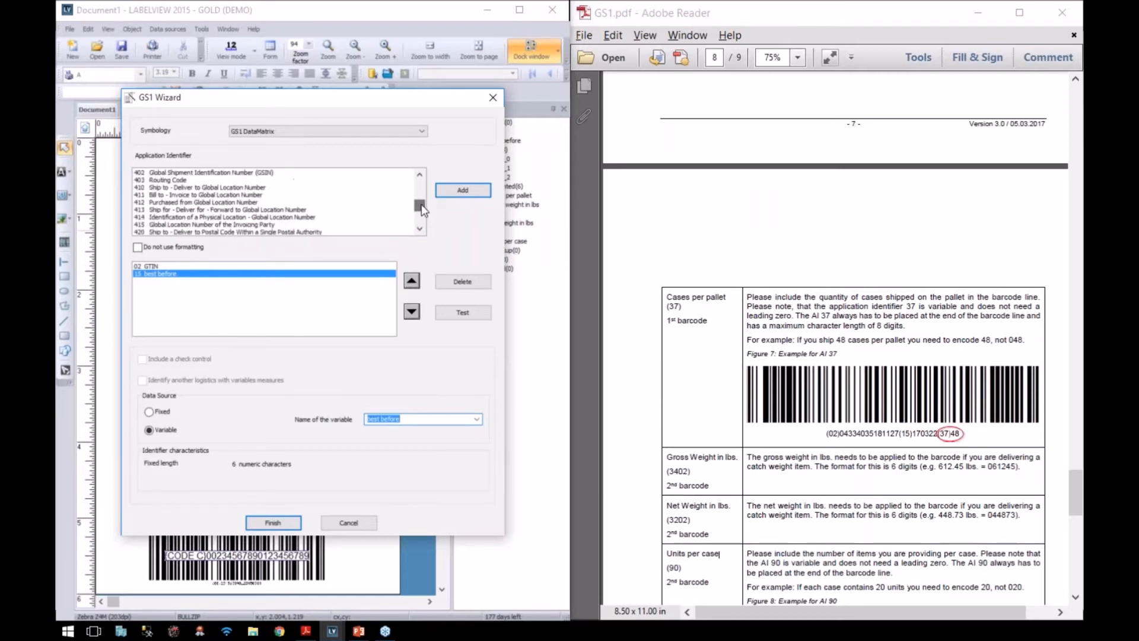
scroll(421, 185, "up", 5)
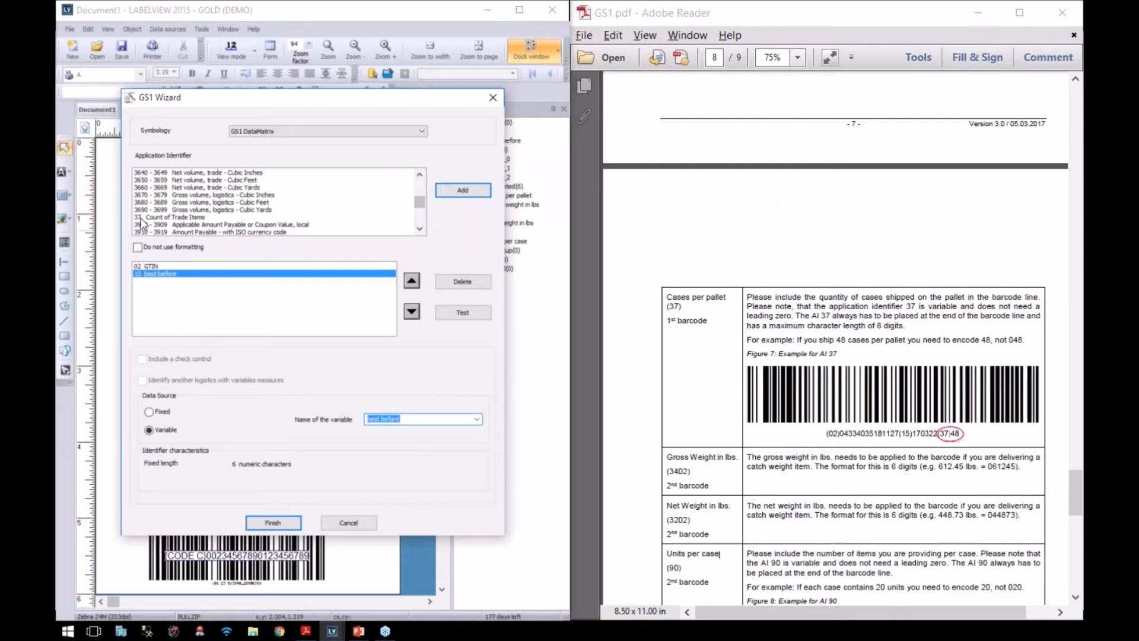
left_click(152, 217)
left_click(463, 190)
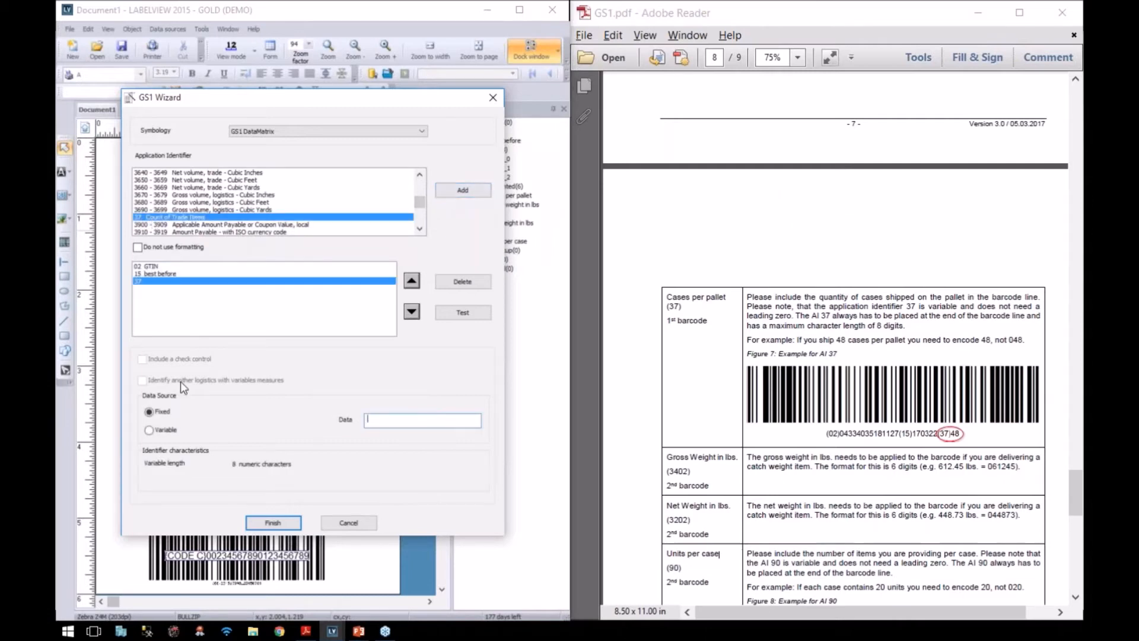
left_click(149, 430)
left_click(477, 419)
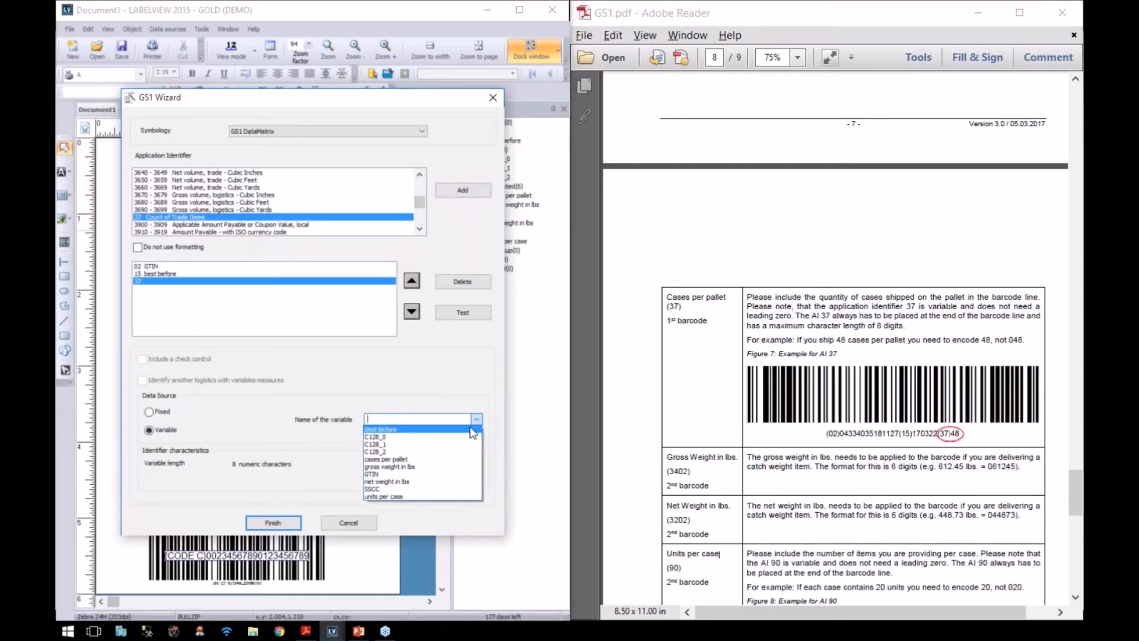
left_click(458, 460)
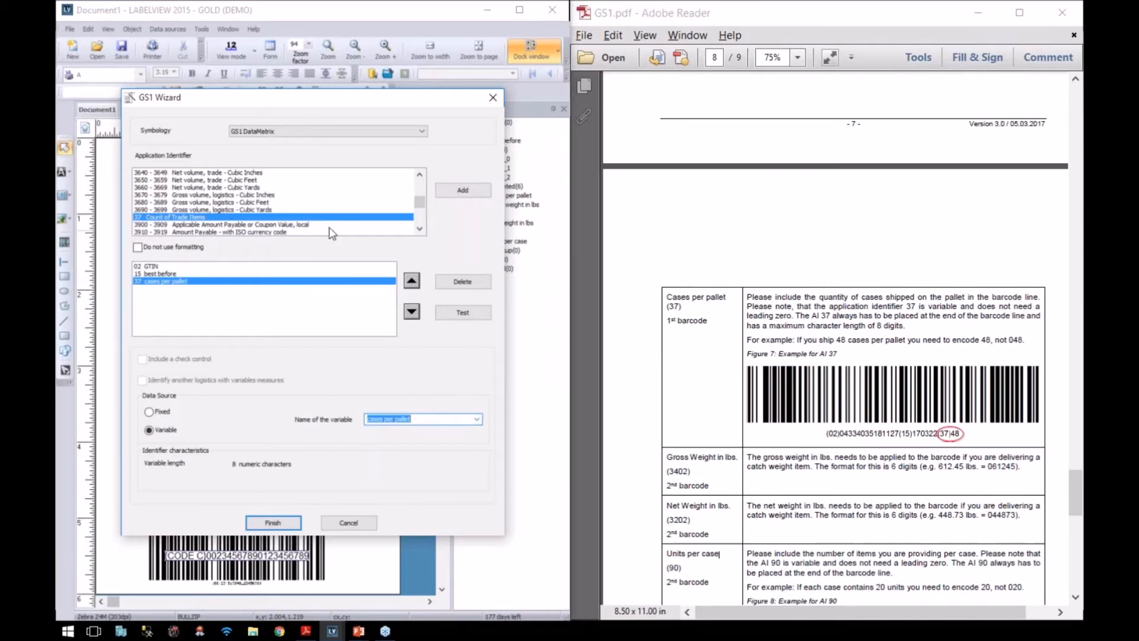
Step: Add AI 3402 linked to the gross weight in lbs variable
left_click_drag(421, 205, 419, 200)
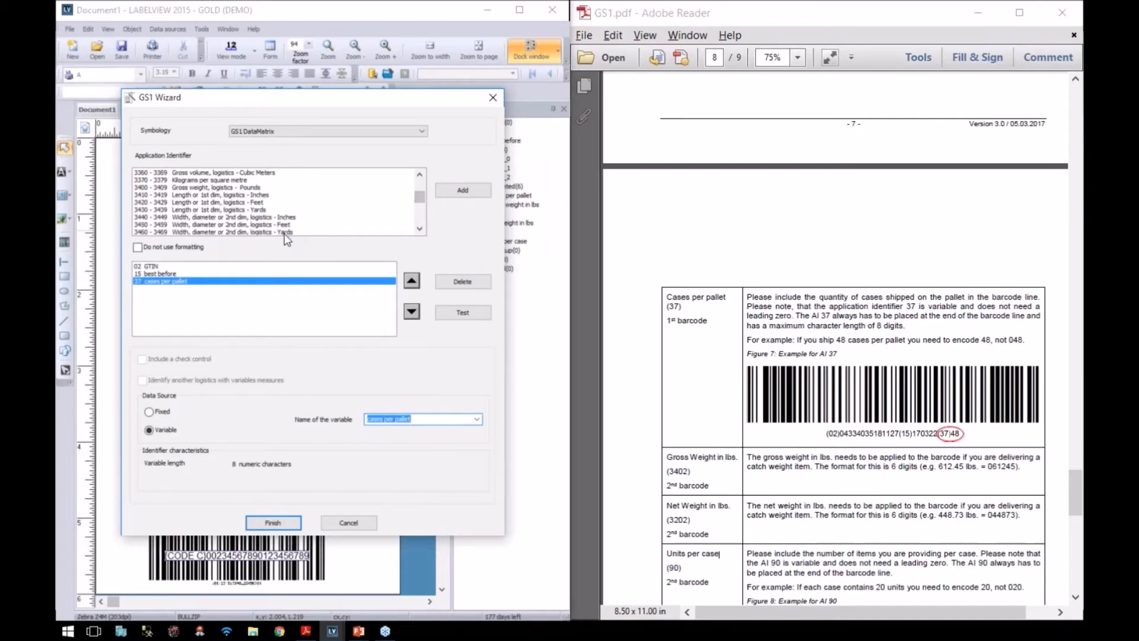
left_click(198, 187)
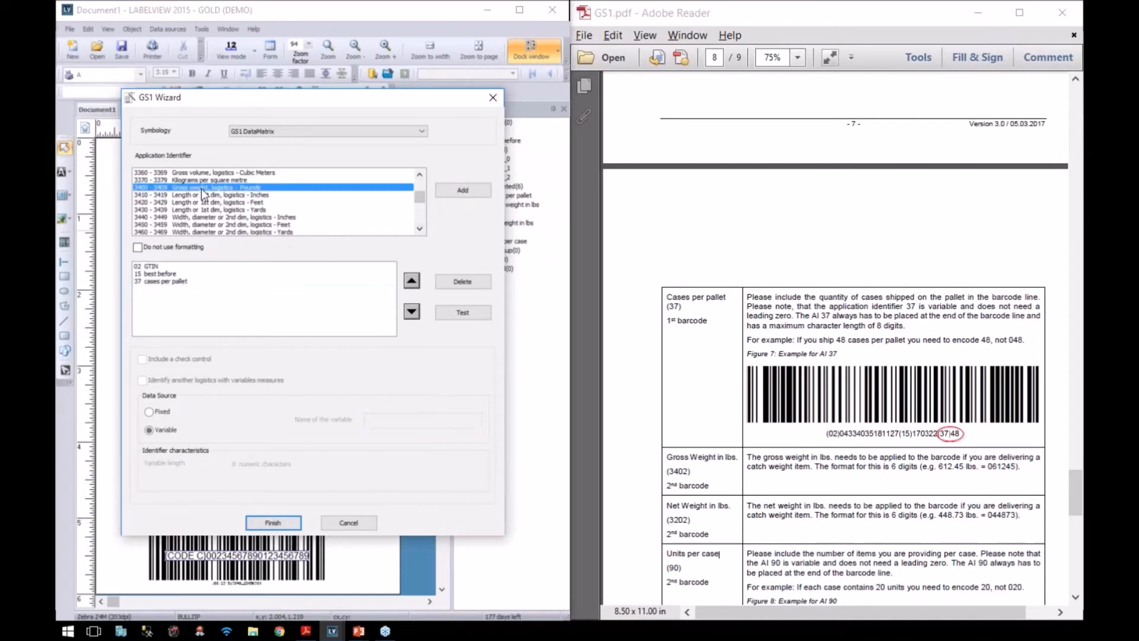
left_click(463, 191)
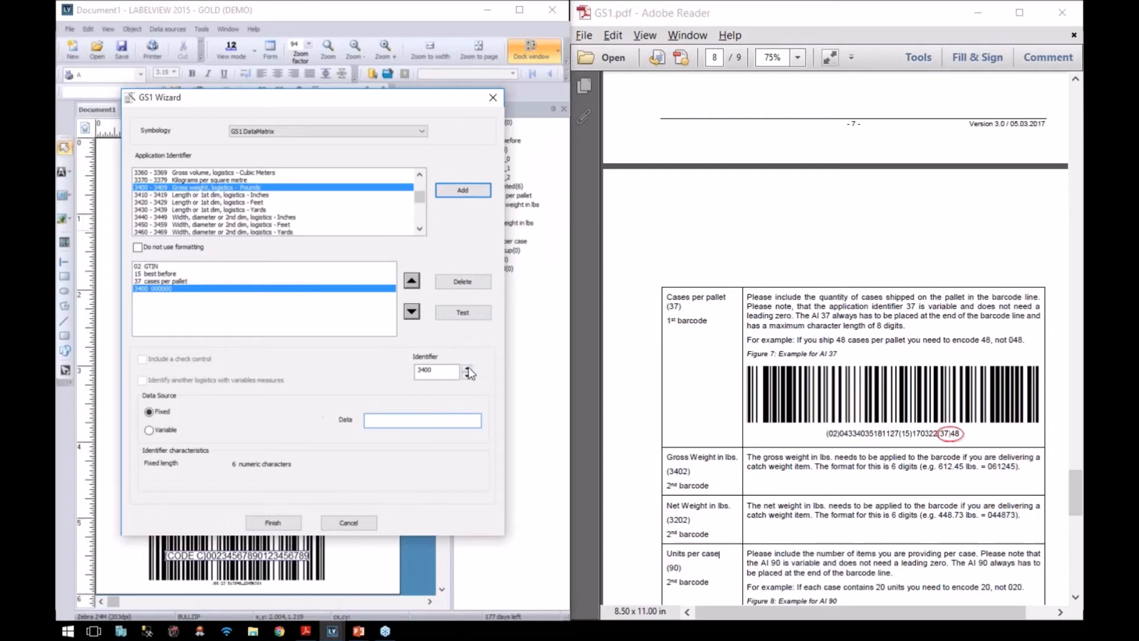
left_click(157, 429)
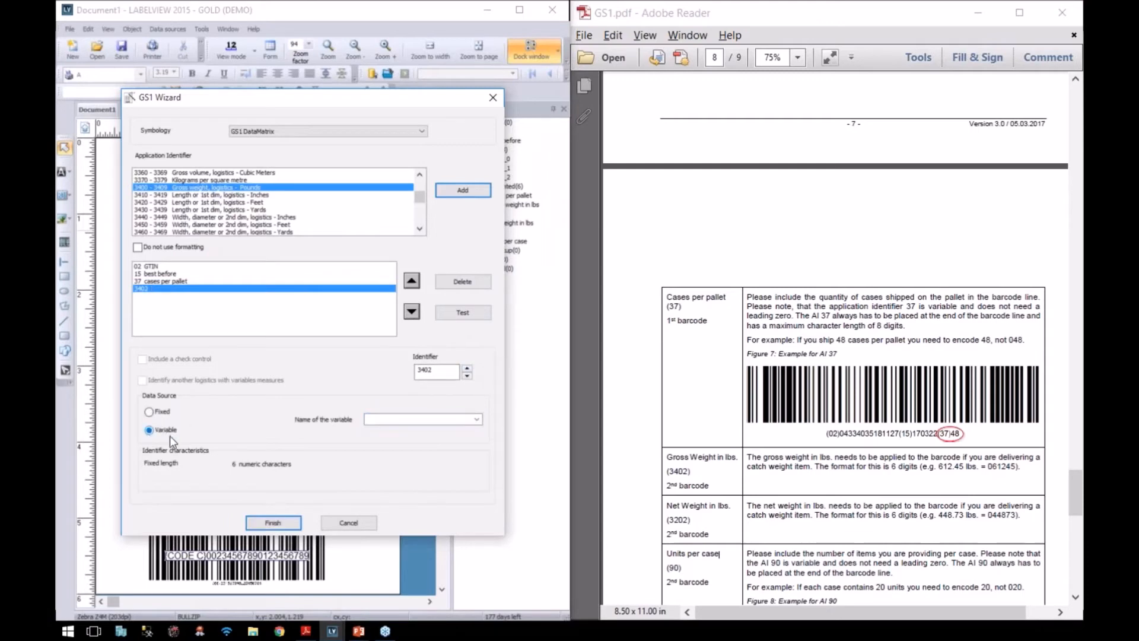
left_click(460, 418)
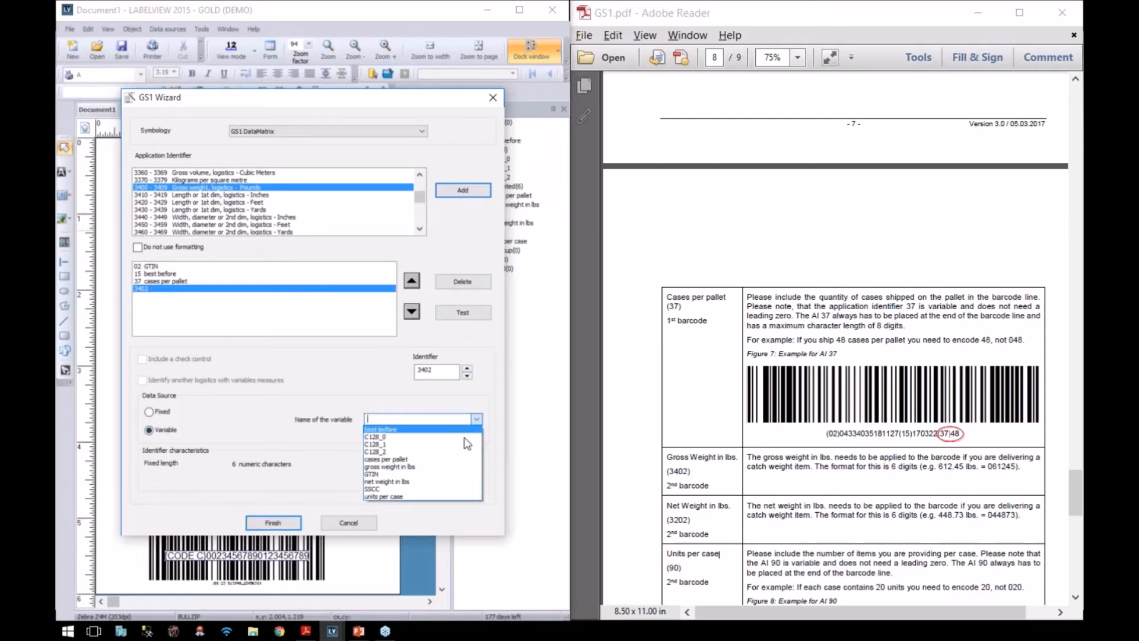
left_click(455, 471)
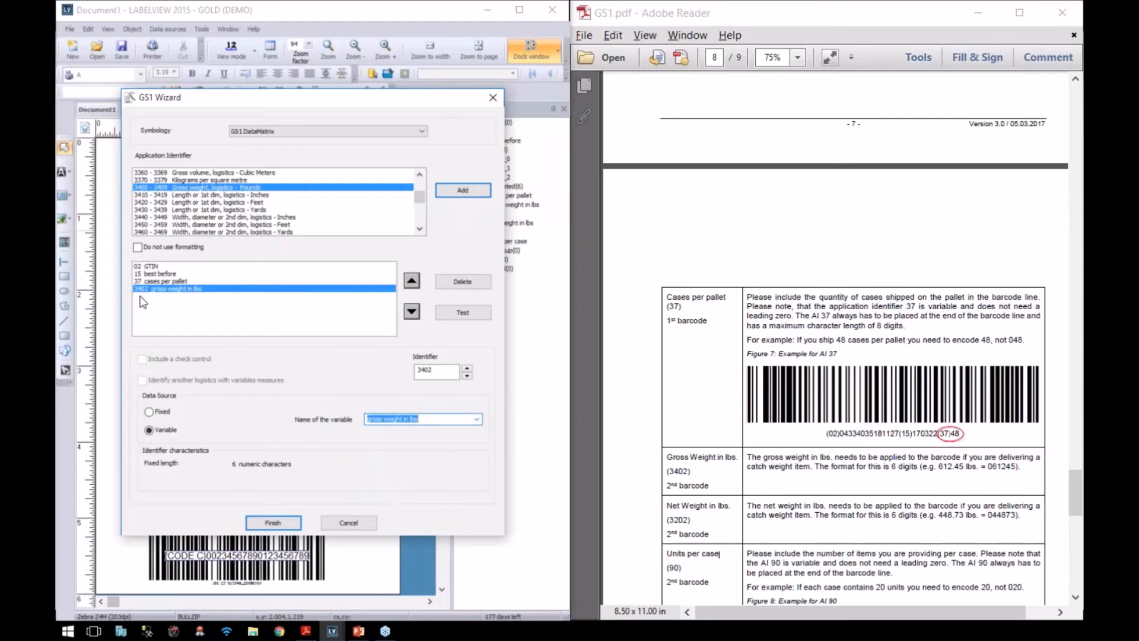
Step: Add AI 3202 linked to the net weight in lbs variable
scroll(419, 191, "up", 4)
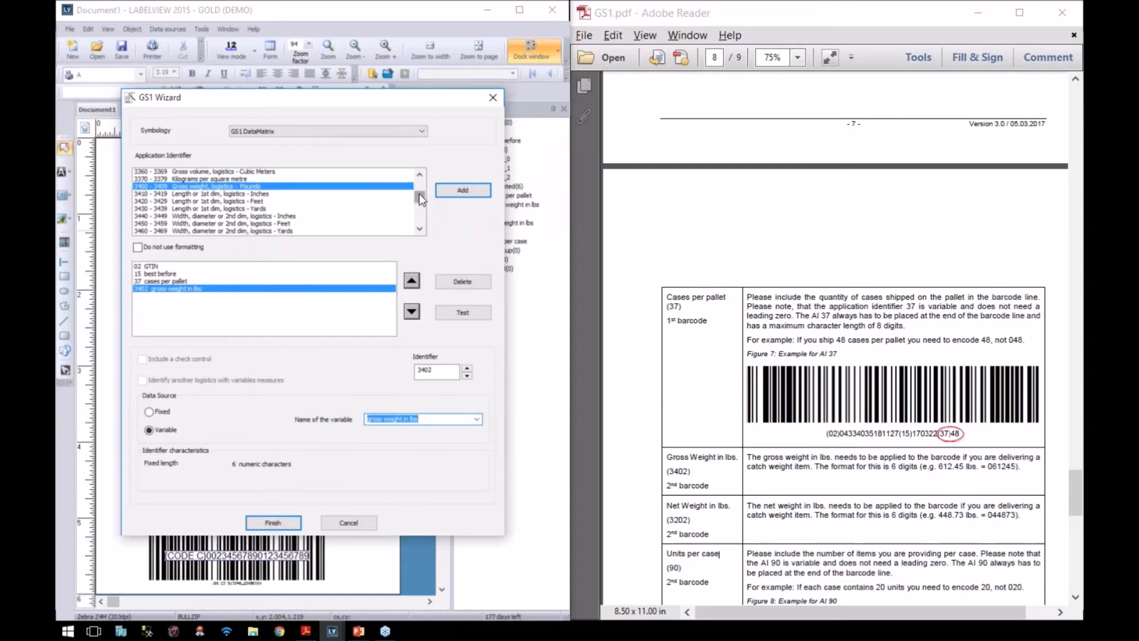
scroll(420, 190, "up", 3)
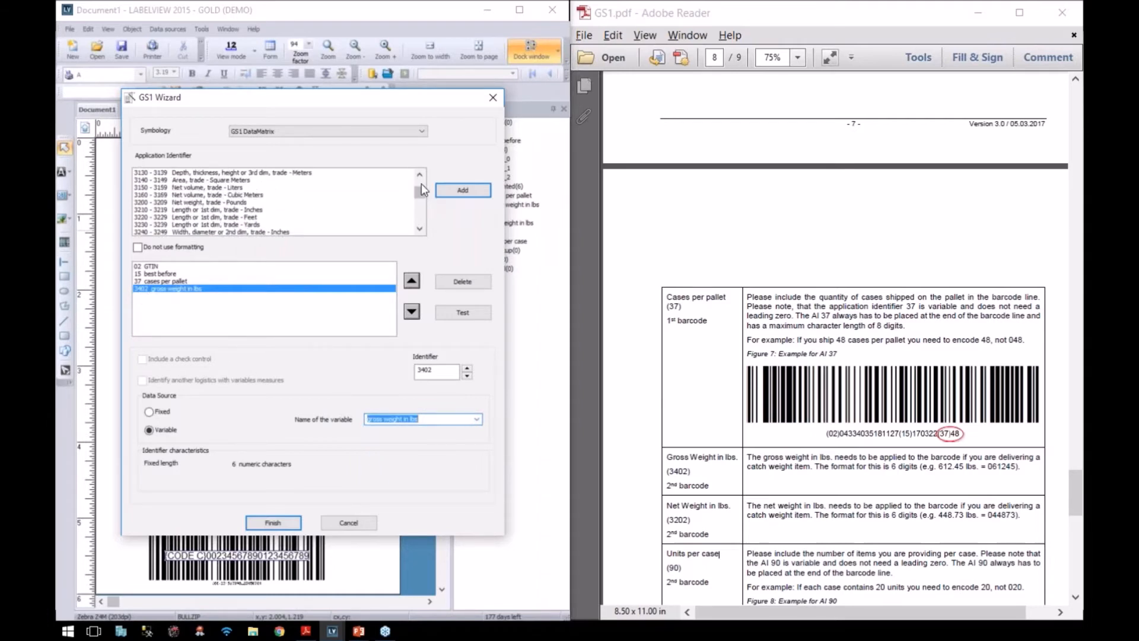
left_click(180, 196)
left_click(181, 198)
left_click(463, 190)
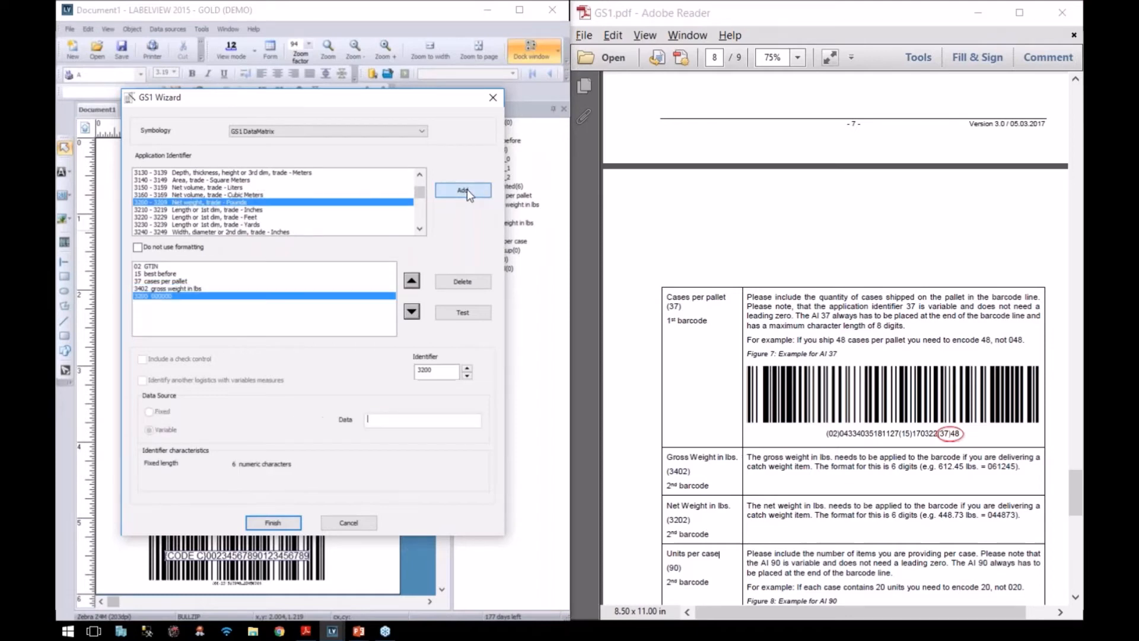
left_click(468, 368)
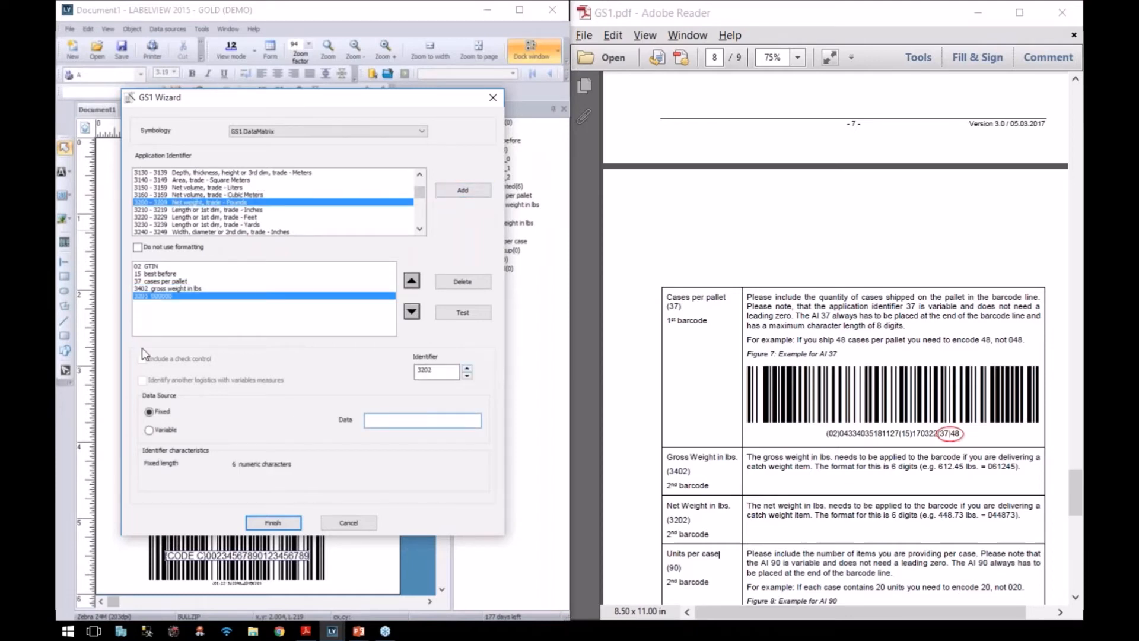
left_click(149, 431)
left_click(477, 419)
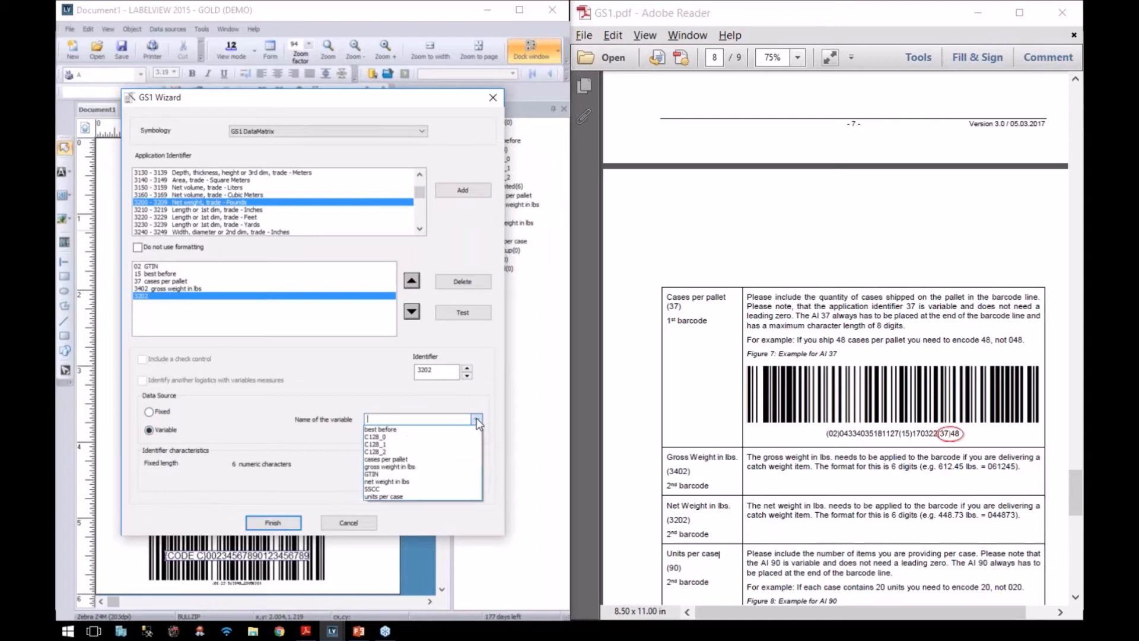
left_click(455, 481)
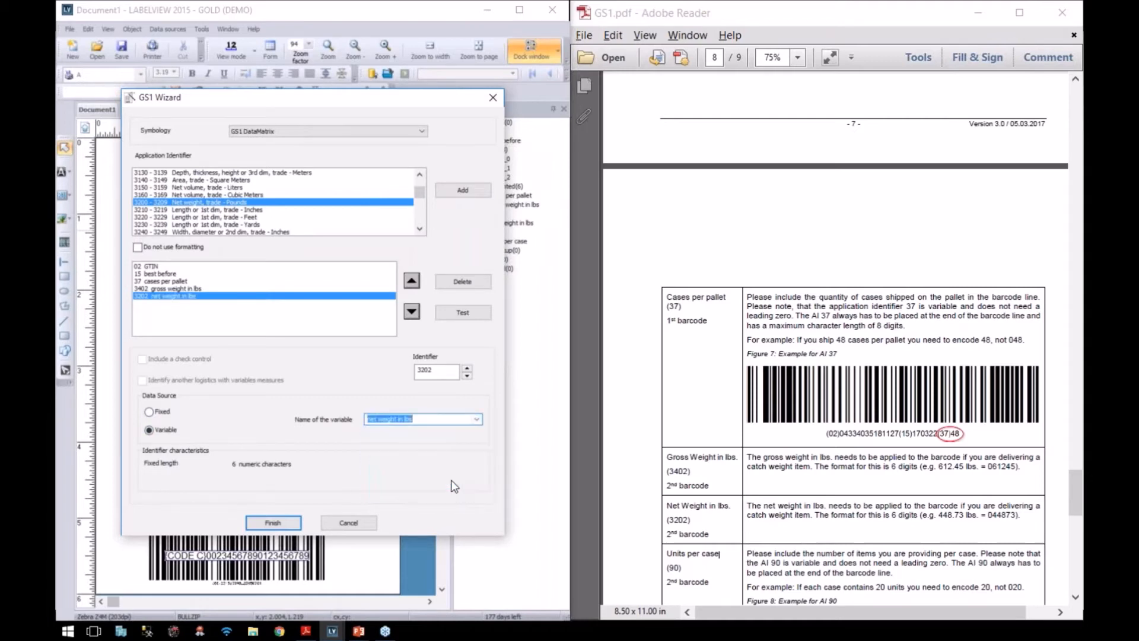
left_click(644, 486)
scroll(645, 486, "down", 4)
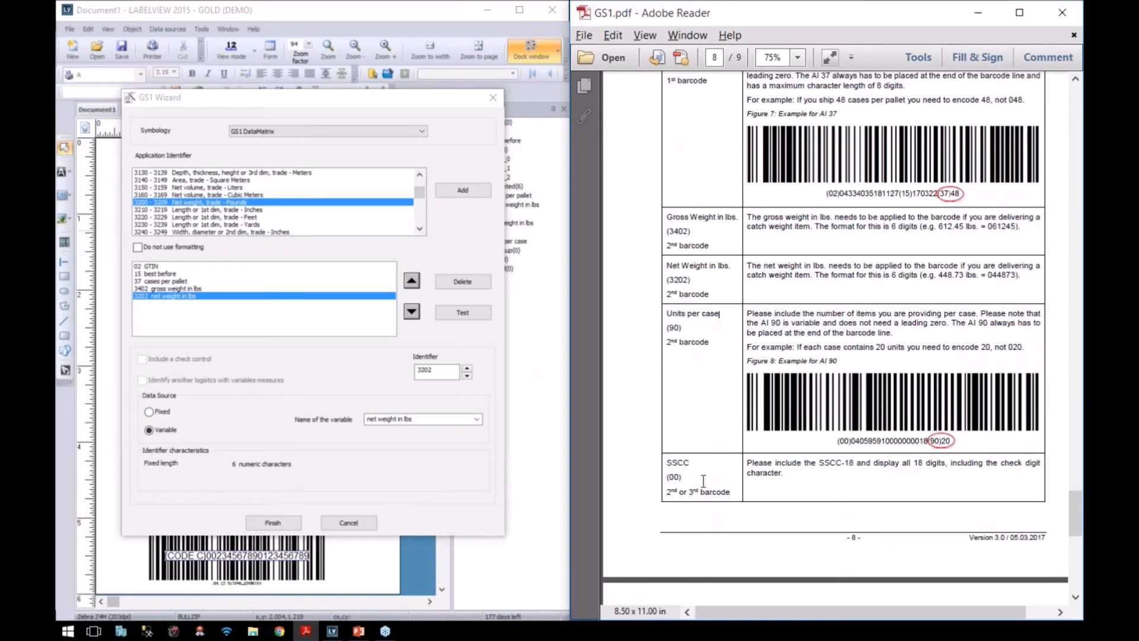
Step: Add AI 90 to the DataMatrix, linked to the units per case variable
left_click_drag(420, 193, 419, 212)
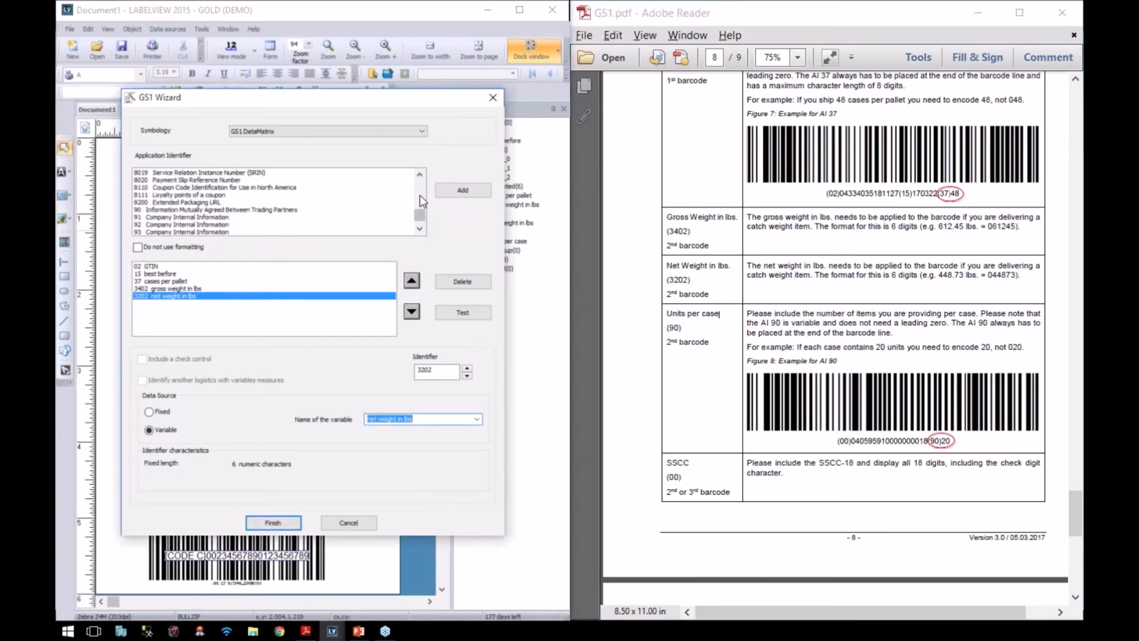
left_click(160, 215)
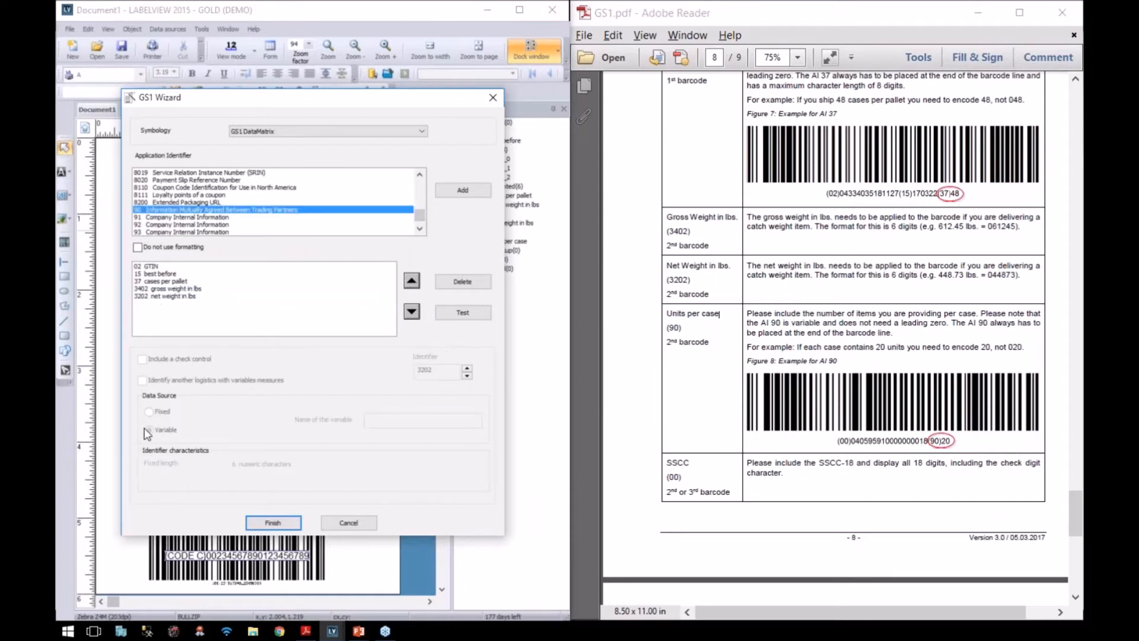
left_click(466, 191)
left_click(150, 431)
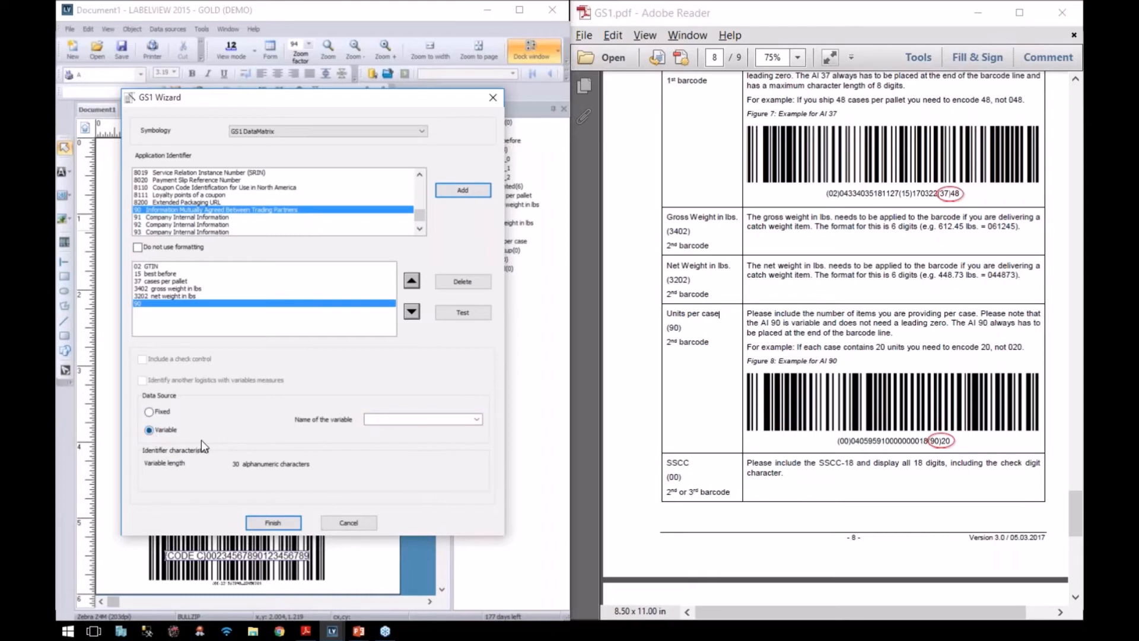
left_click(476, 419)
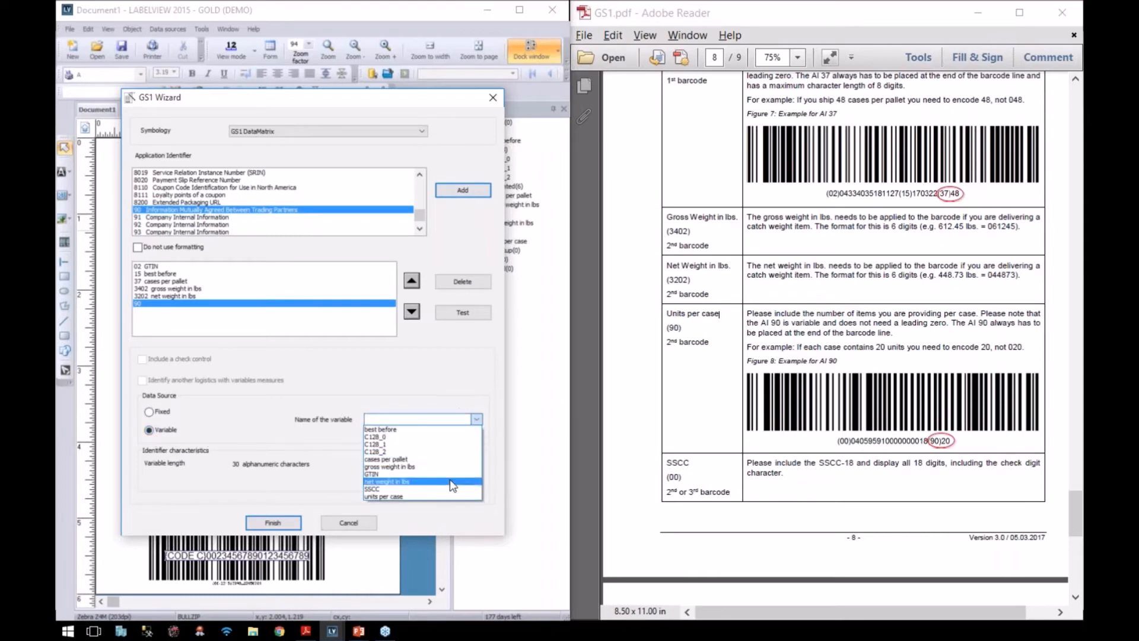
left_click(447, 493)
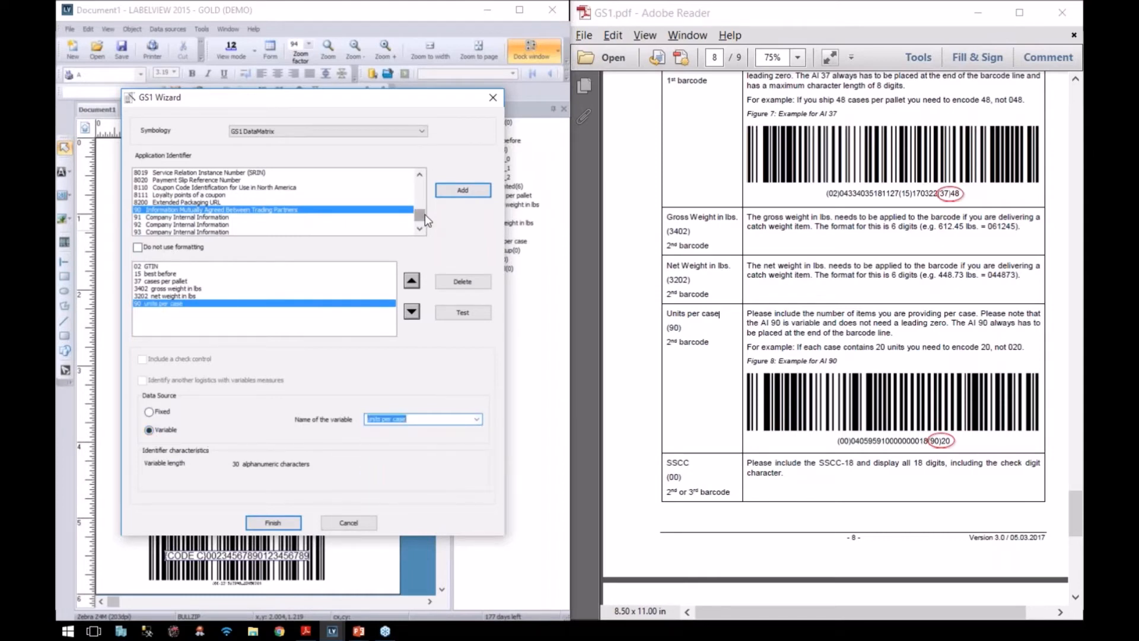
Step: Add AI 00 linked to the SSCC variable, then finish and confirm the DataMatrix
left_click_drag(423, 217, 422, 186)
left_click(158, 181)
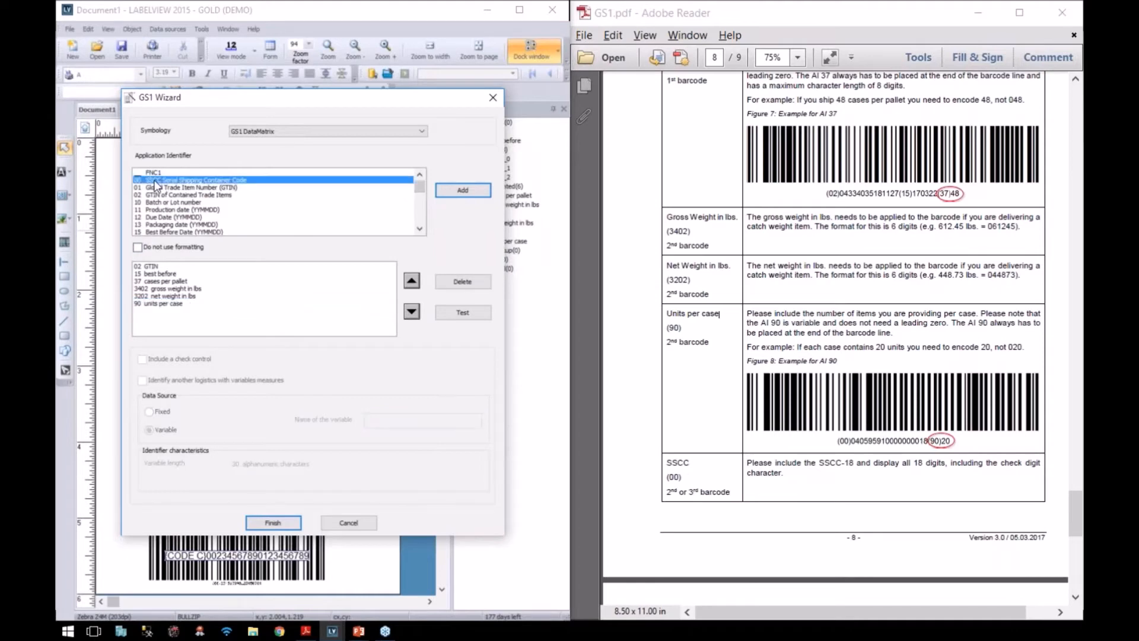
left_click(446, 191)
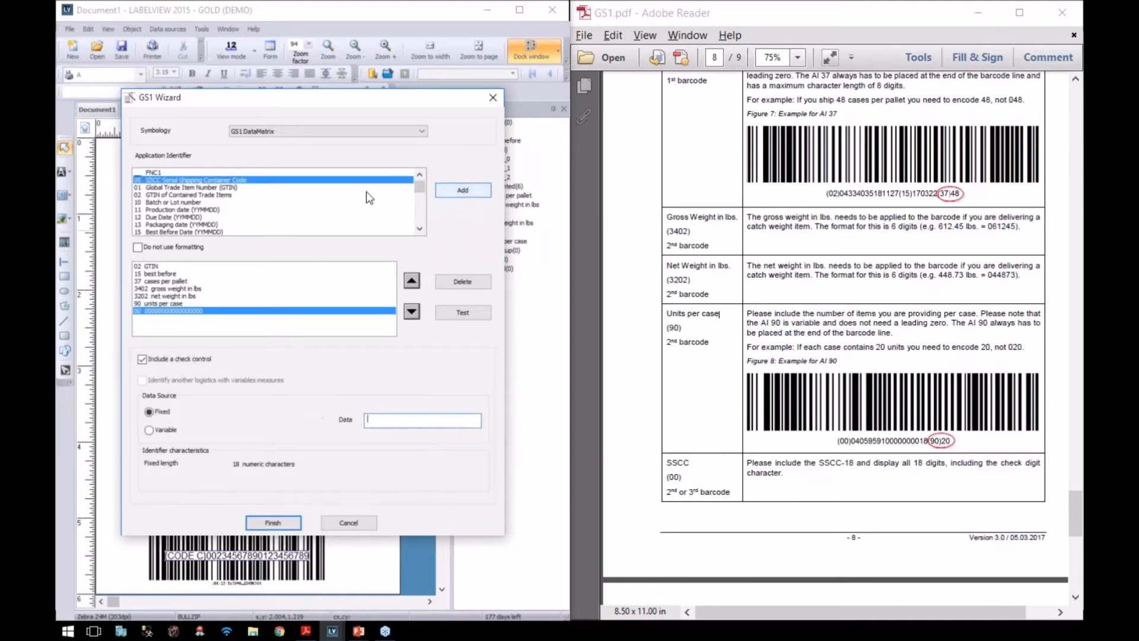
left_click(149, 429)
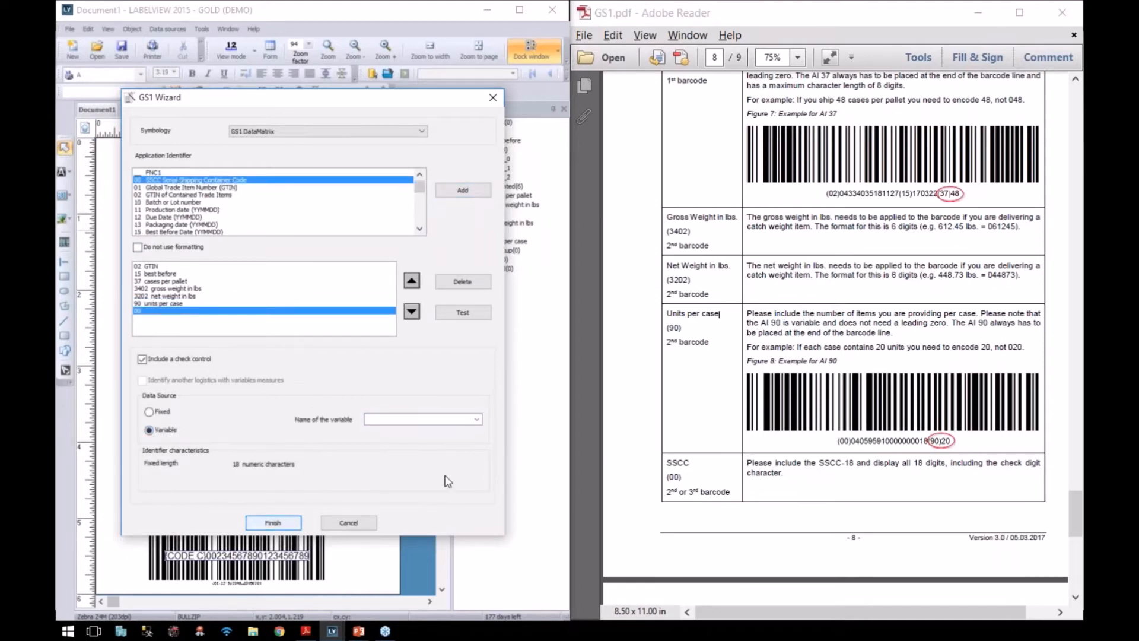
left_click(478, 420)
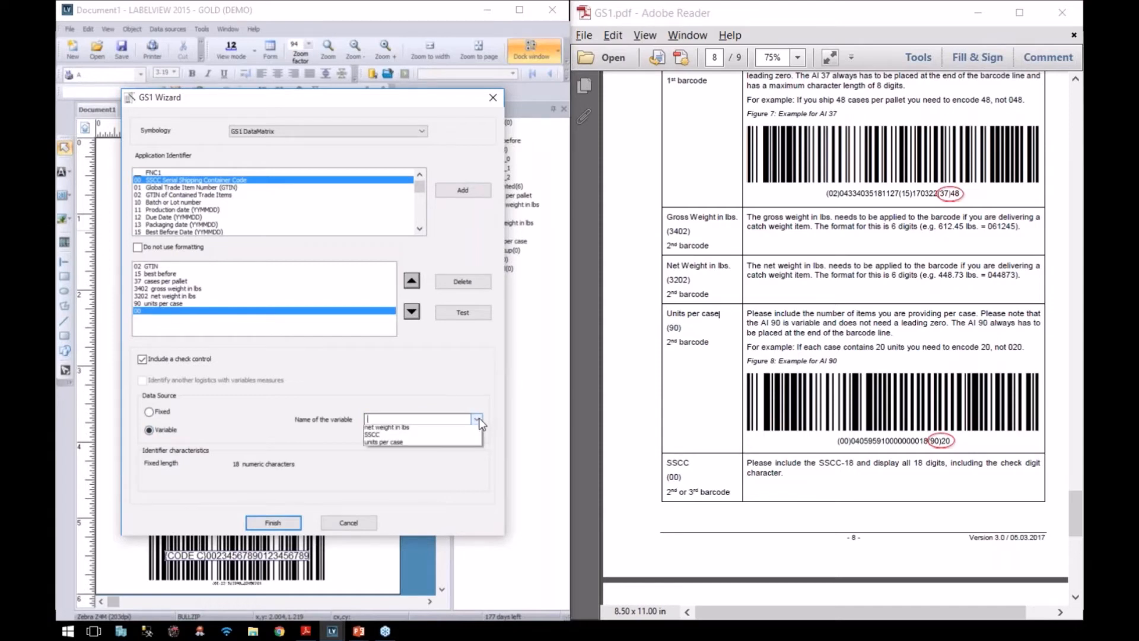
left_click(397, 496)
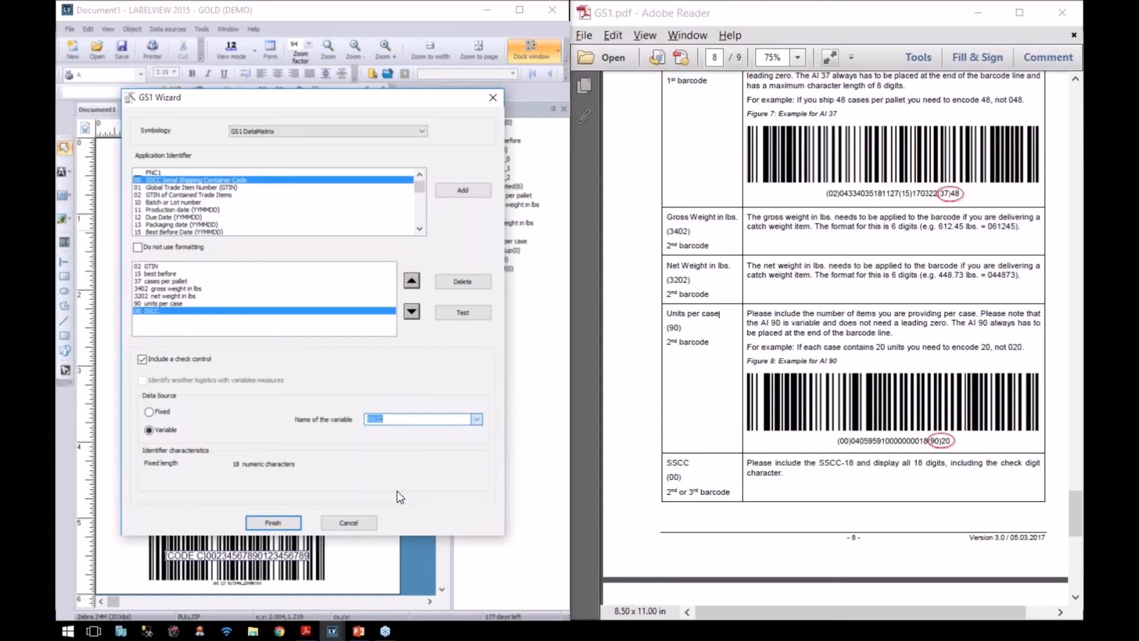
left_click(261, 522)
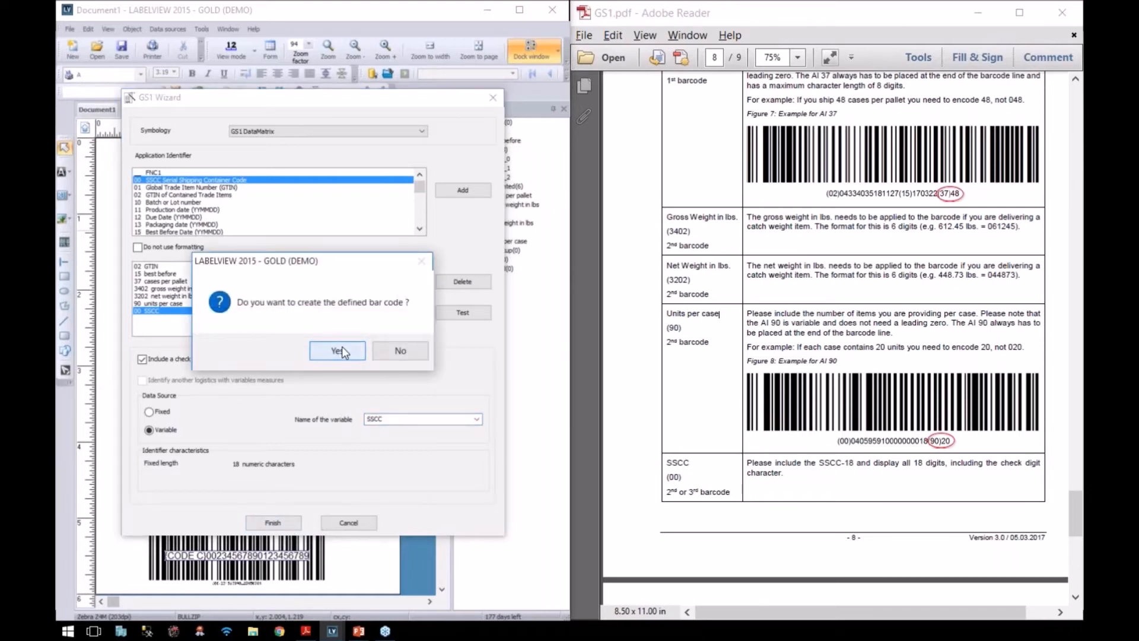
left_click(341, 347)
Step: Create the barcode, then move the human-readable data line down the label at 8-point size
left_click(355, 356)
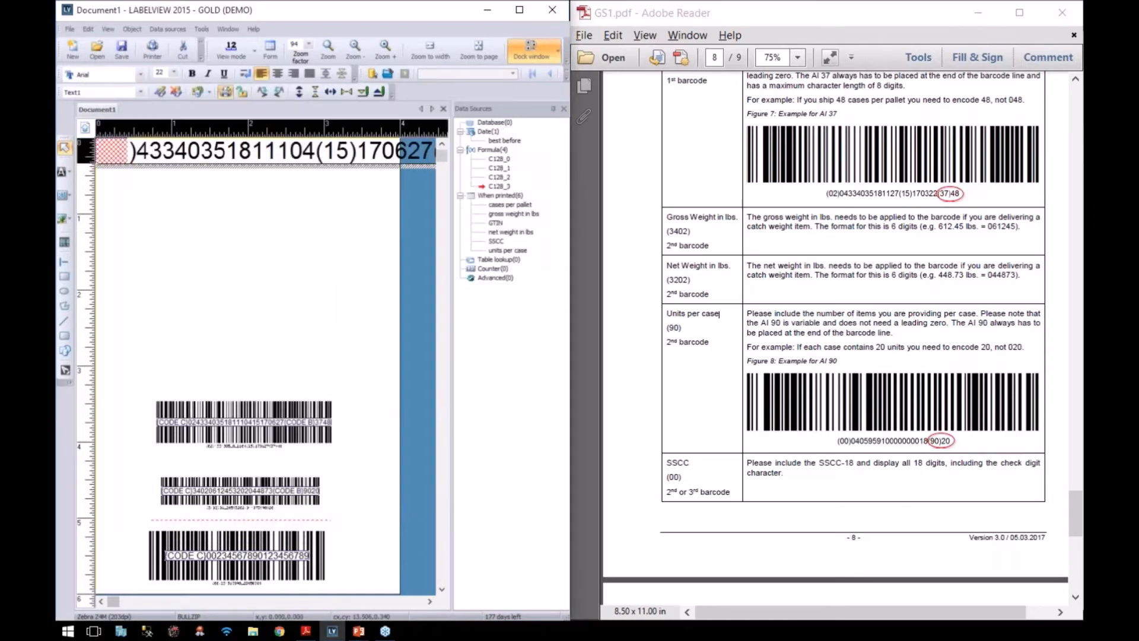
left_click_drag(165, 166, 171, 284)
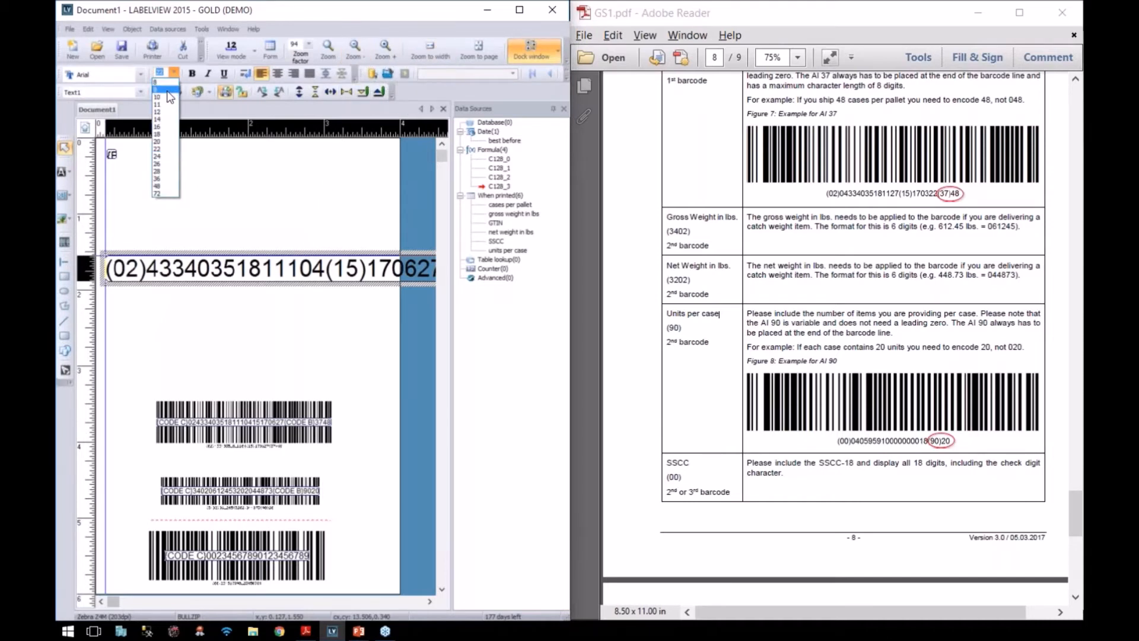
left_click(168, 83)
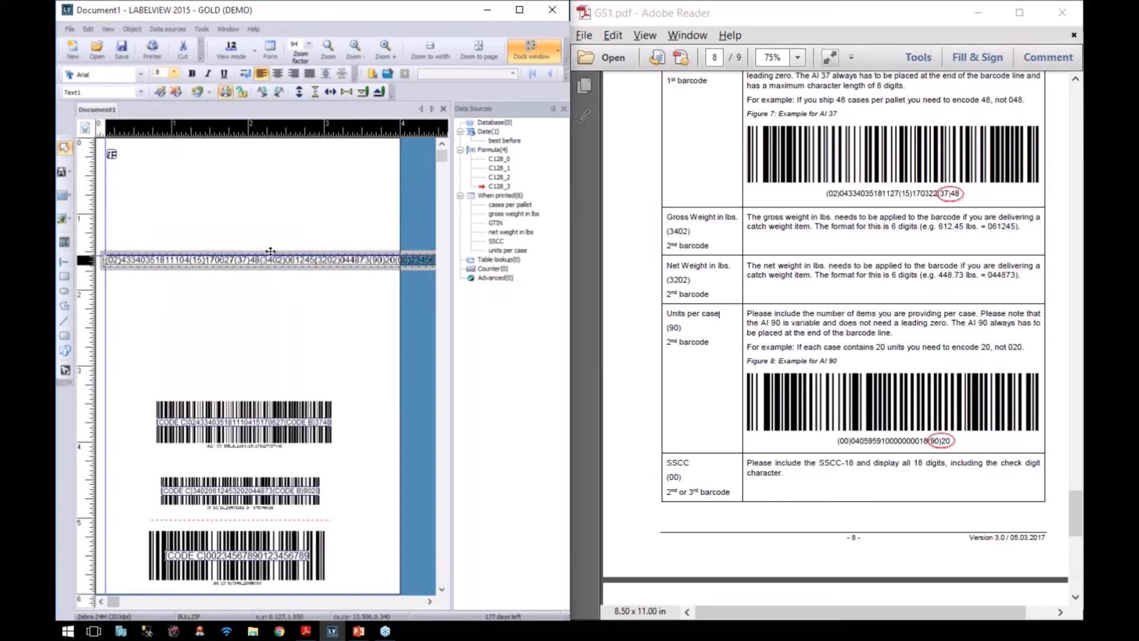
left_click_drag(240, 249, 253, 280)
Step: Place the GS1 DataMatrix near the top, enlarged and centred above the data line
left_click_drag(111, 155, 229, 246)
left_click_drag(166, 204, 236, 216)
left_click(338, 205)
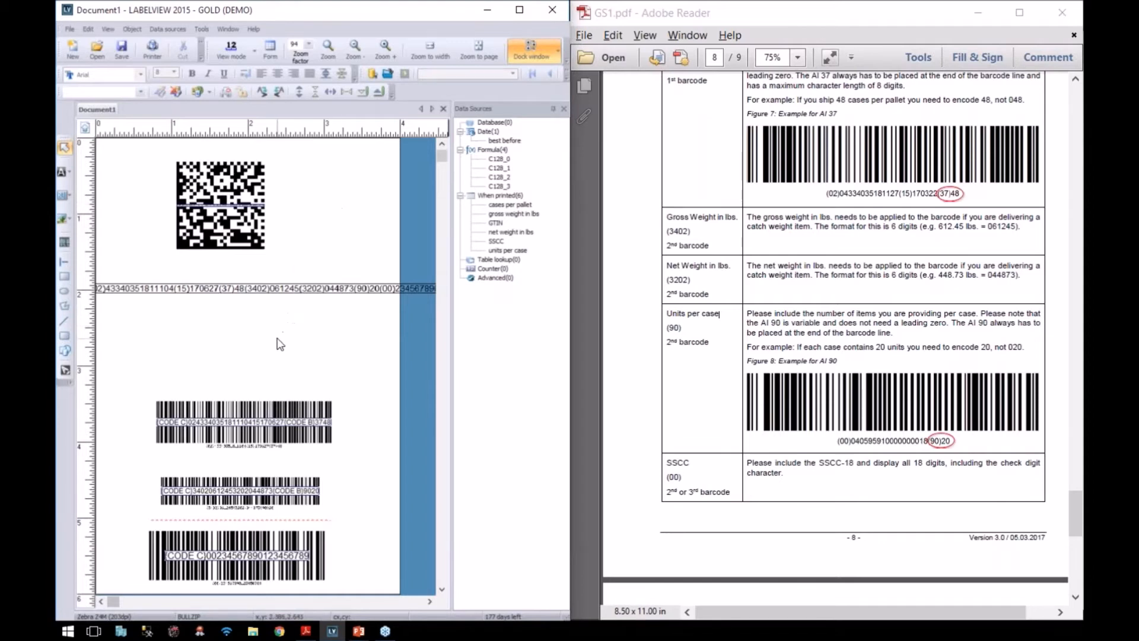
Step: Check each barcode's source formula (the DataMatrix uses C128_3), then open the C128_0 formula
left_click(251, 422)
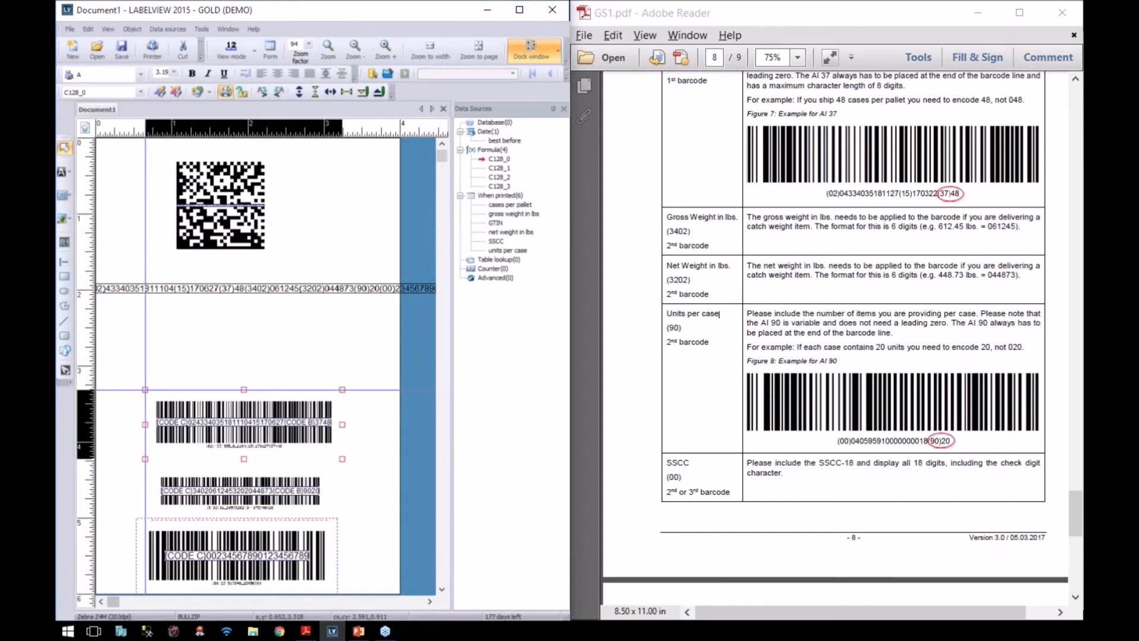
left_click(230, 500)
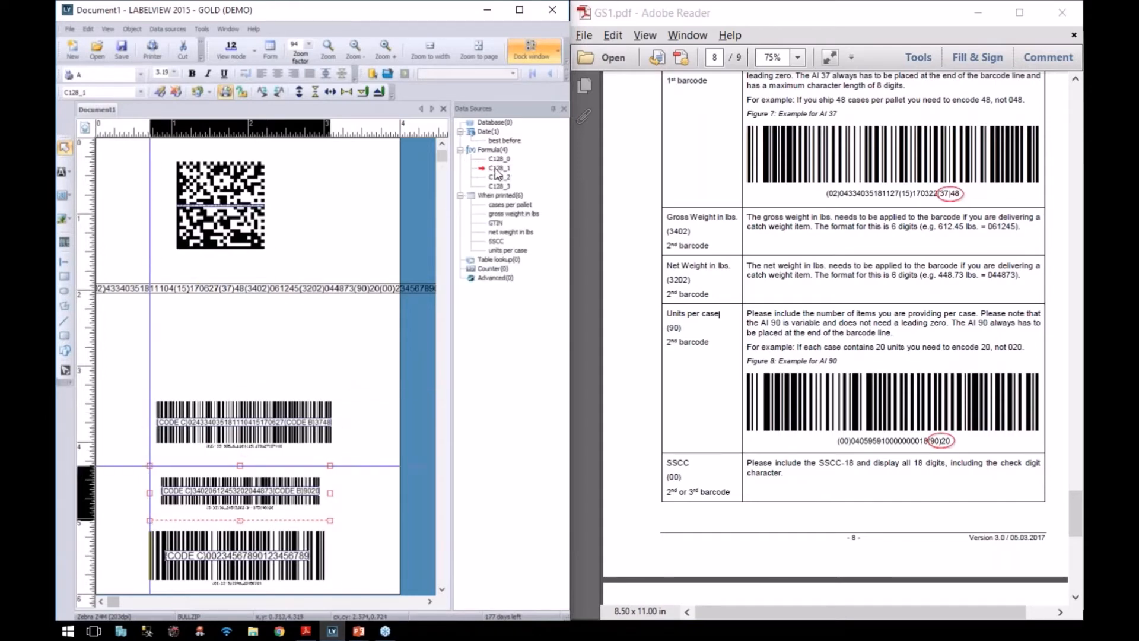
left_click(235, 564)
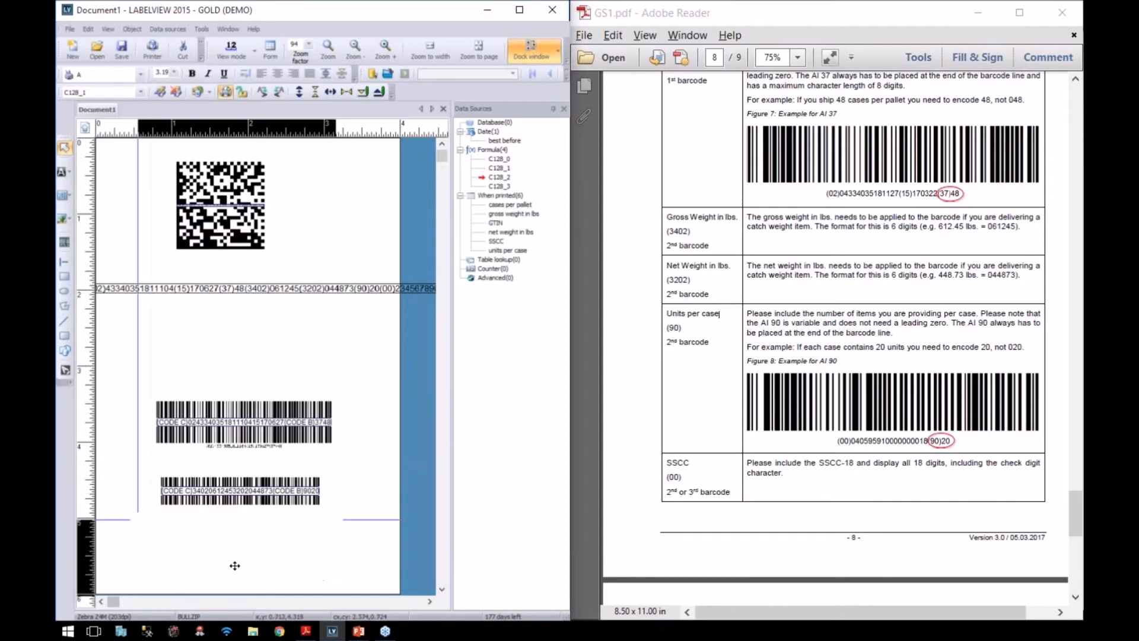
left_click(224, 214)
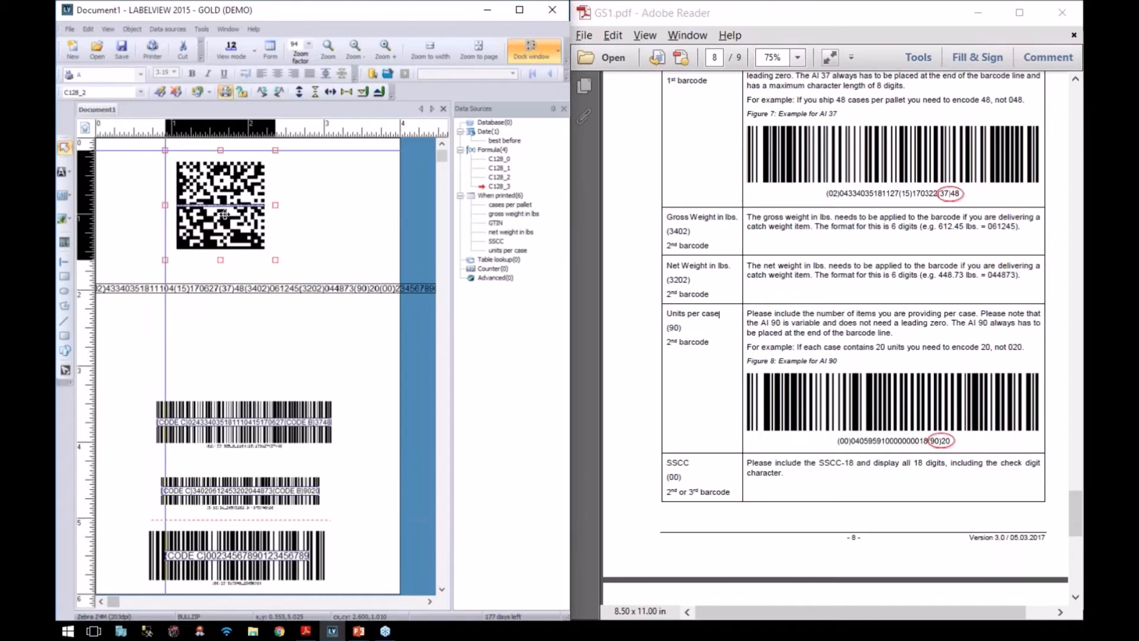
left_click(230, 433)
double_click(499, 159)
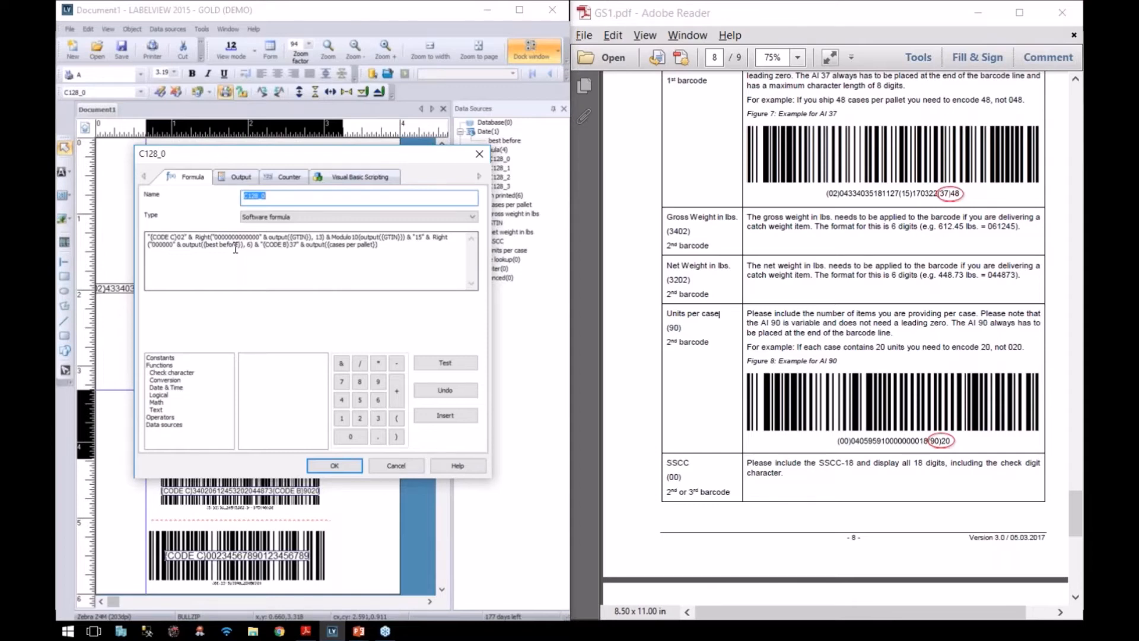
Step: Close the C128_0 formula unchanged and advance the PowerPoint slideshow to the Wrap Up slide
left_click(396, 466)
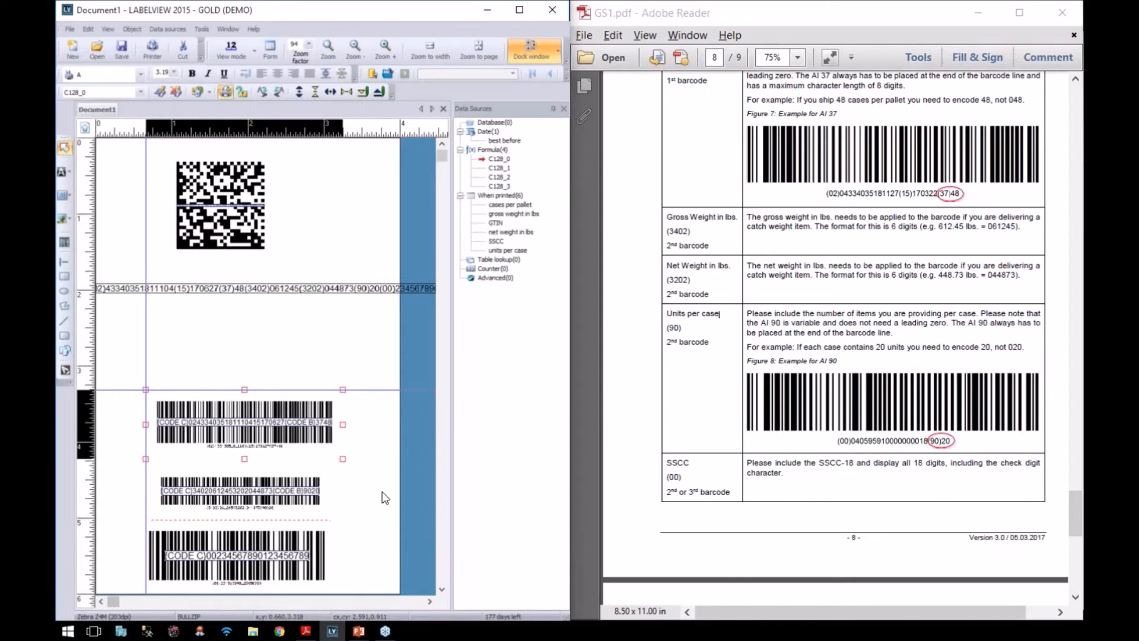
left_click(385, 520)
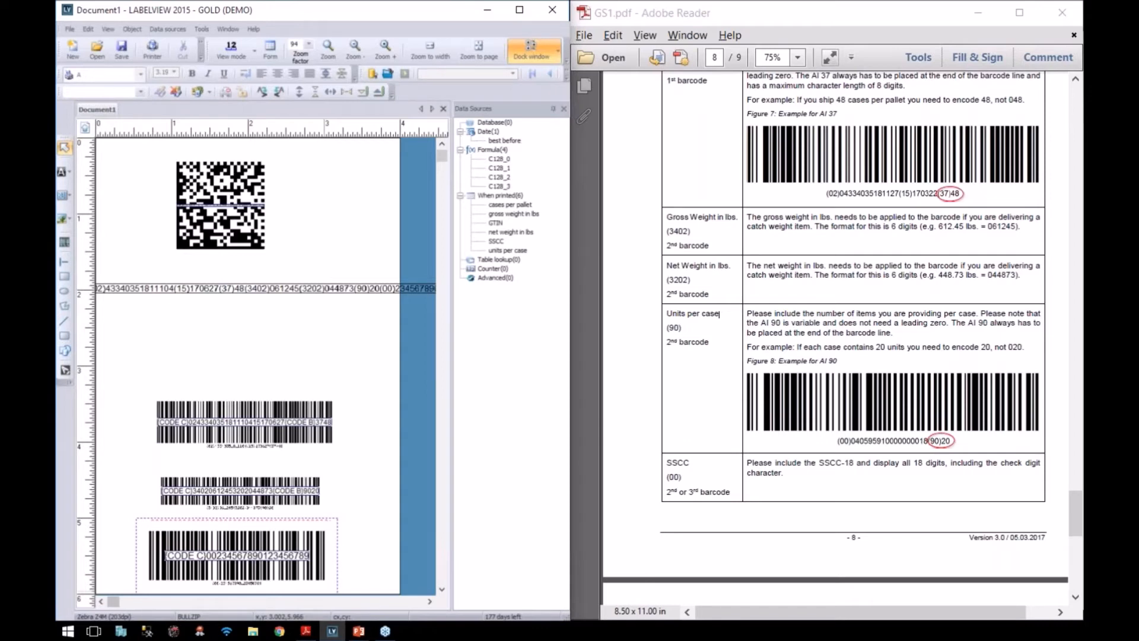
left_click(359, 631)
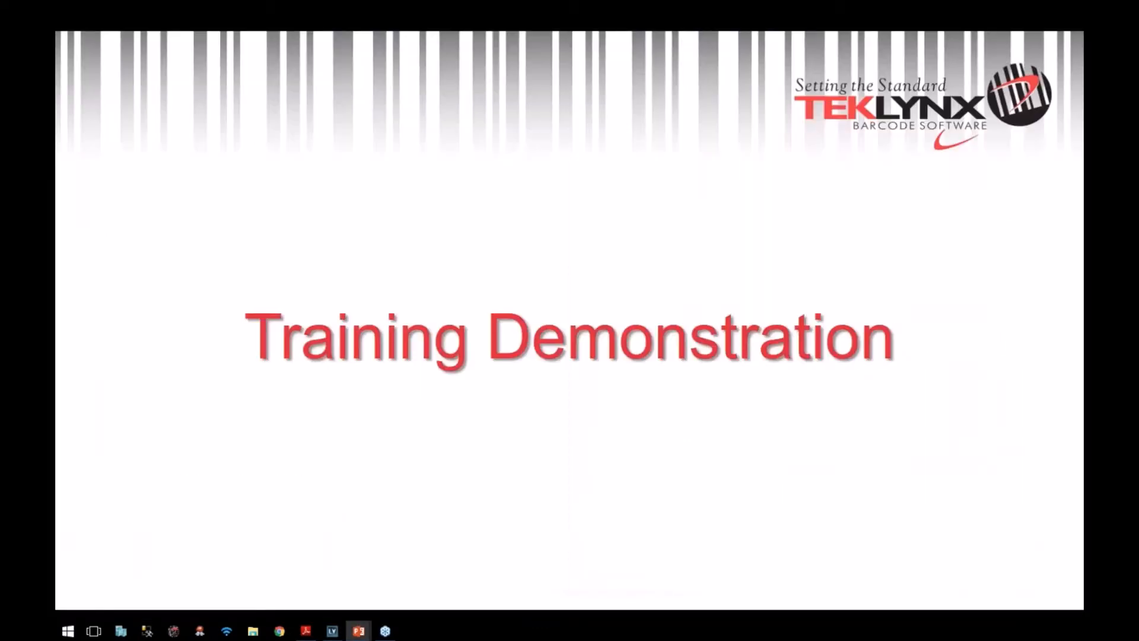
key("Right")
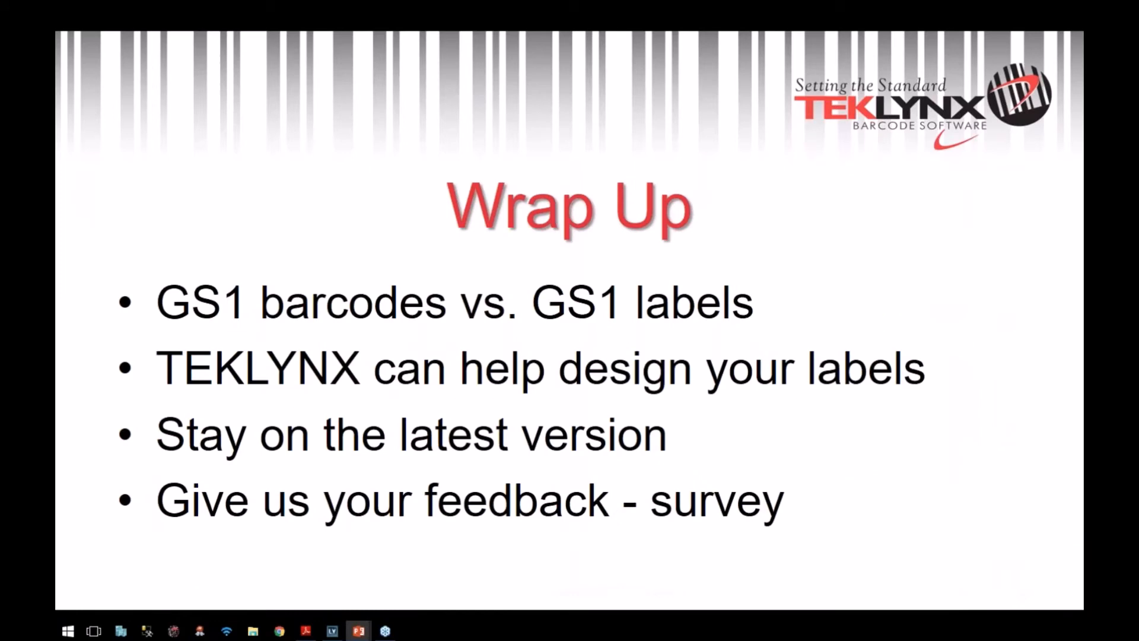
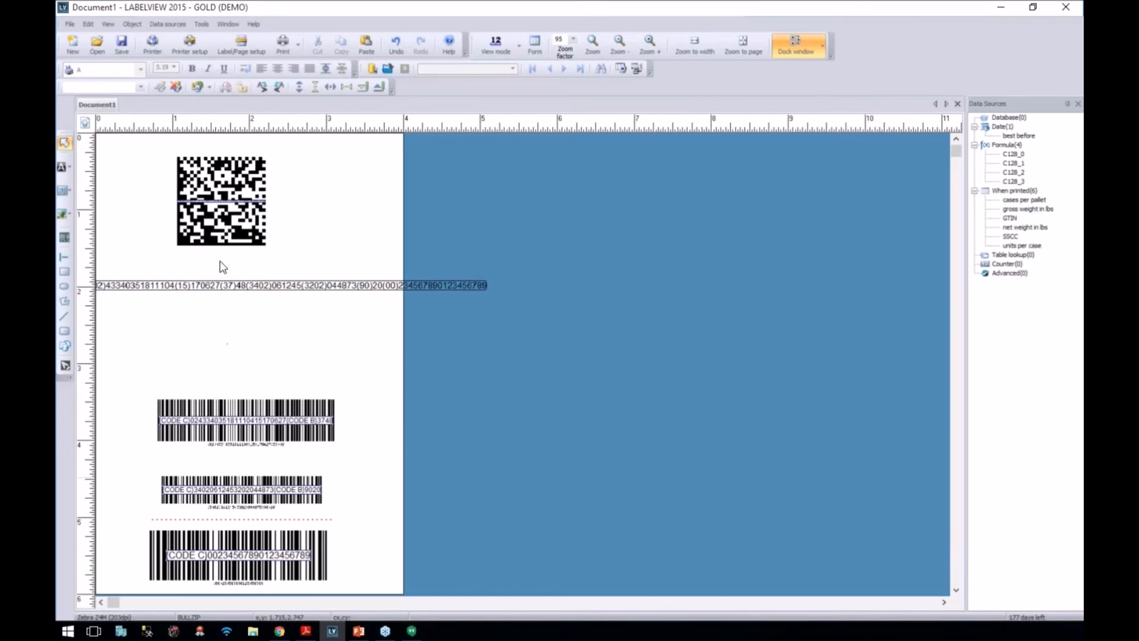
Step: Open the Print dialog showing the label data form (cases, units, GTIN, SSCC, weights)
key("ctrl+p")
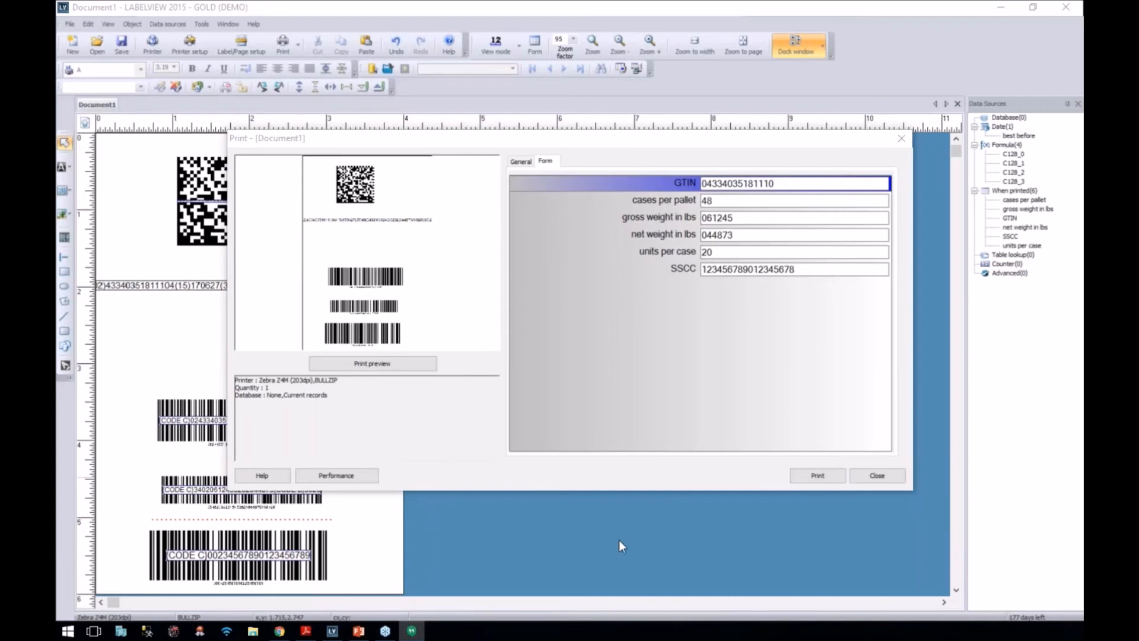
Step: Close the Print dialog without printing and drag the AI text line lower on the label
left_click(899, 475)
left_click(877, 475)
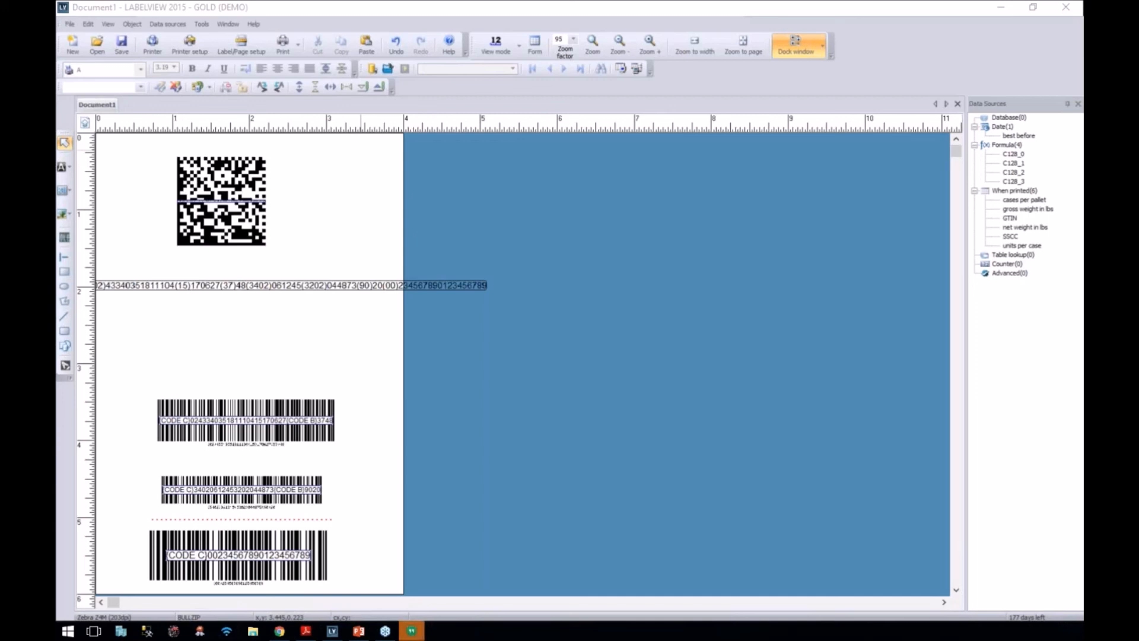
left_click(324, 279)
left_click_drag(324, 278, 359, 337)
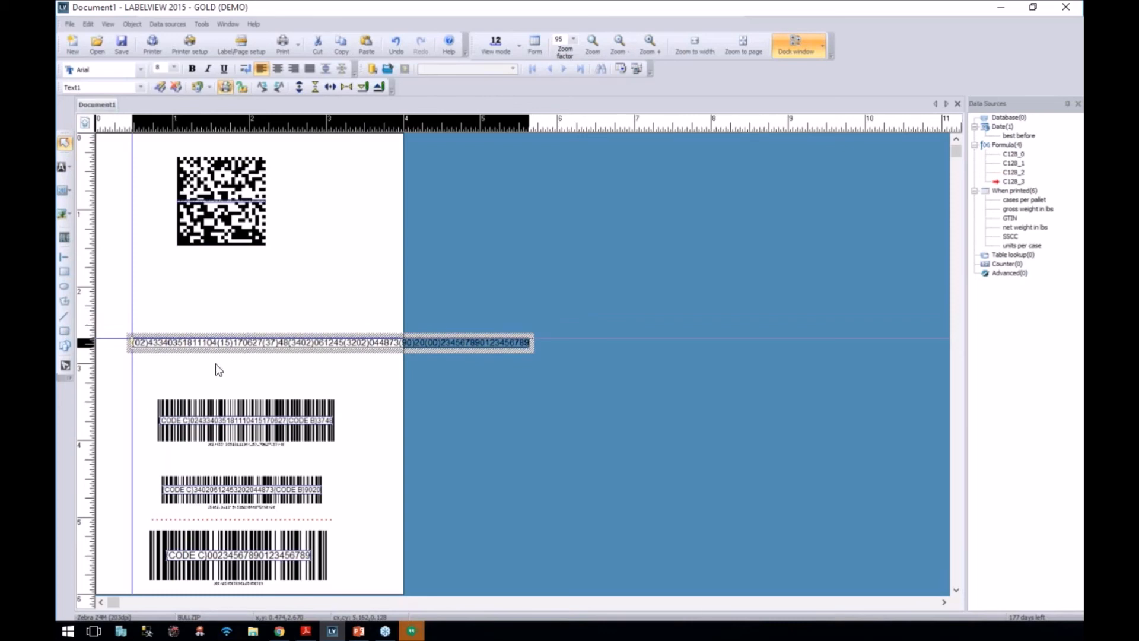
Step: Nudge the DataMatrix slightly right and drop the AI text line just above the first GS1-128 barcode
left_click_drag(225, 202, 236, 204)
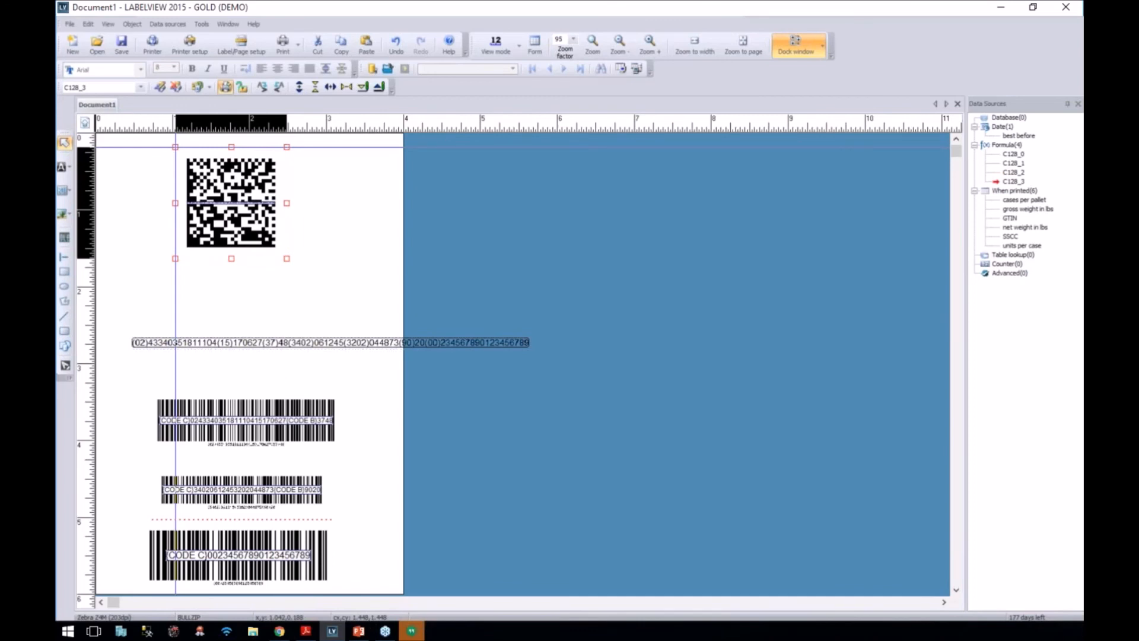
left_click_drag(209, 351, 193, 388)
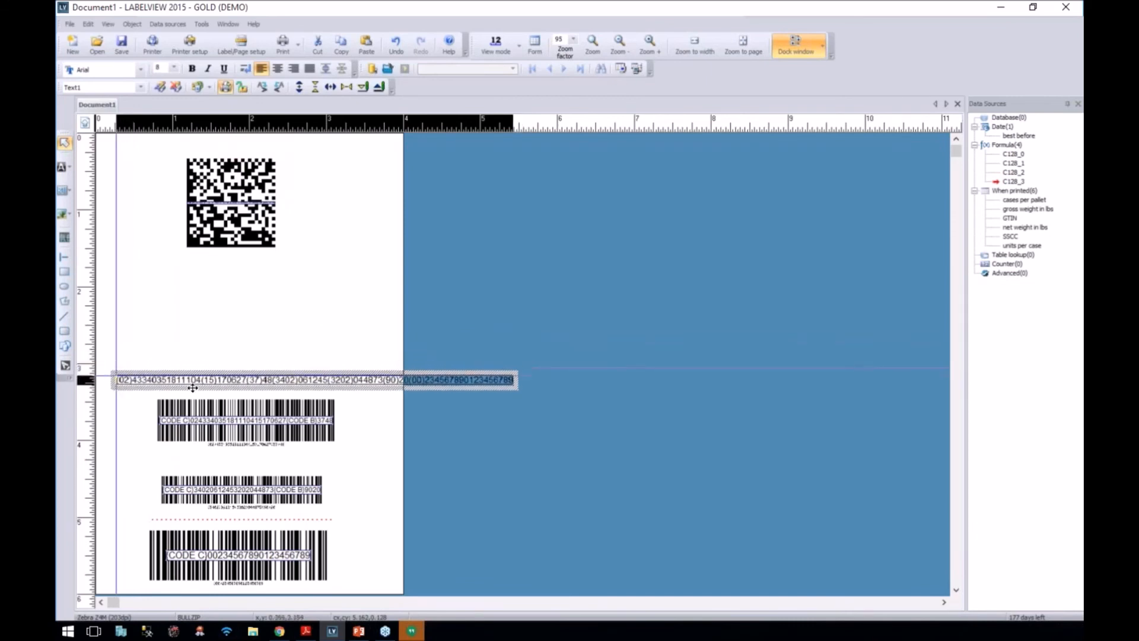
left_click(219, 325)
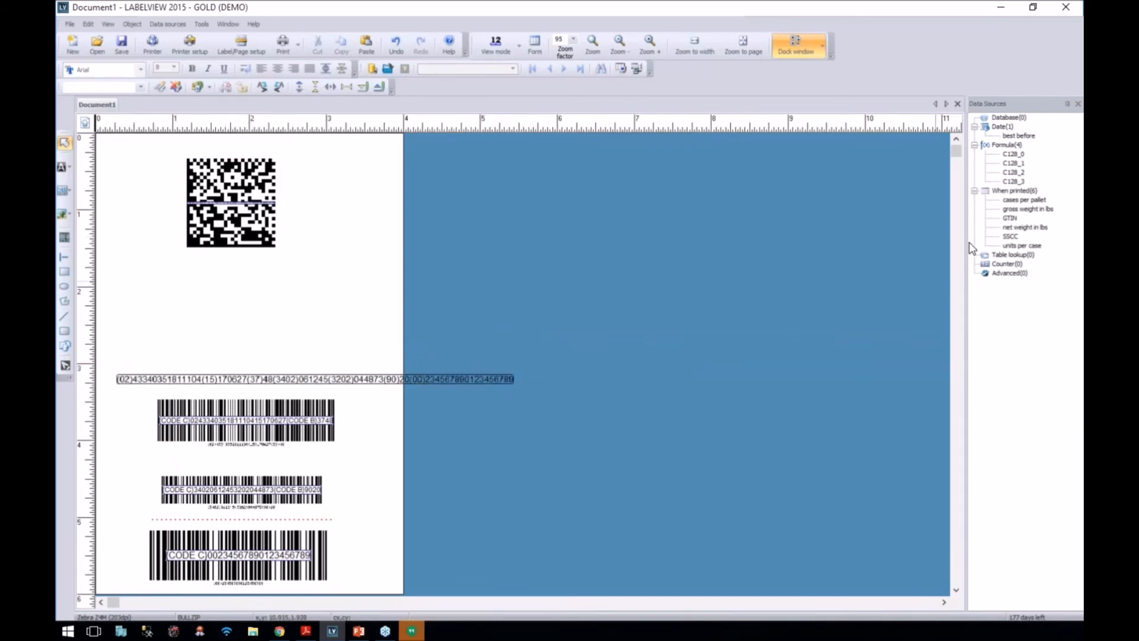
Step: Add a new formula data source "(02)" & GTIN and test its output
right_click(1002, 146)
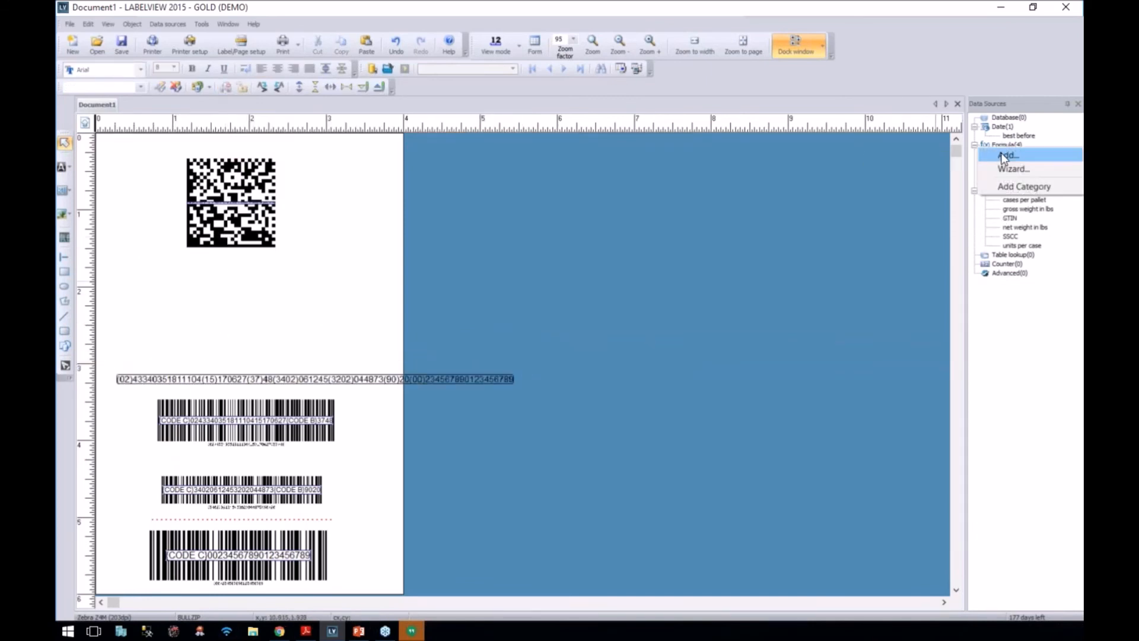
left_click(1002, 153)
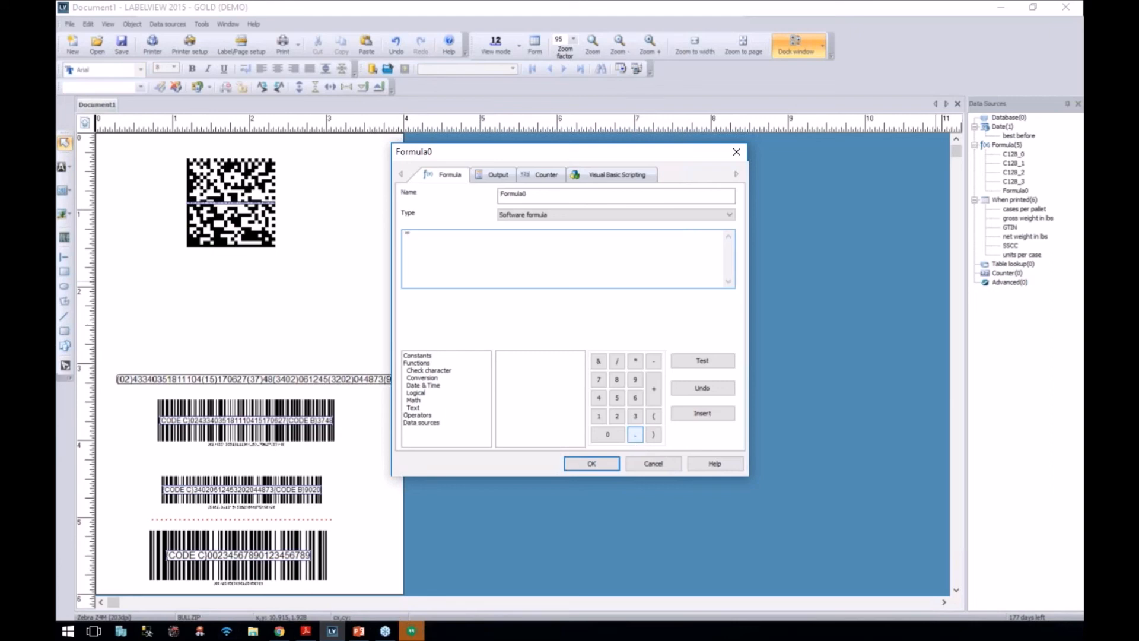
type("2")
key("BackSpace")
key("BackSpace")
type("(02)\" & GTIN")
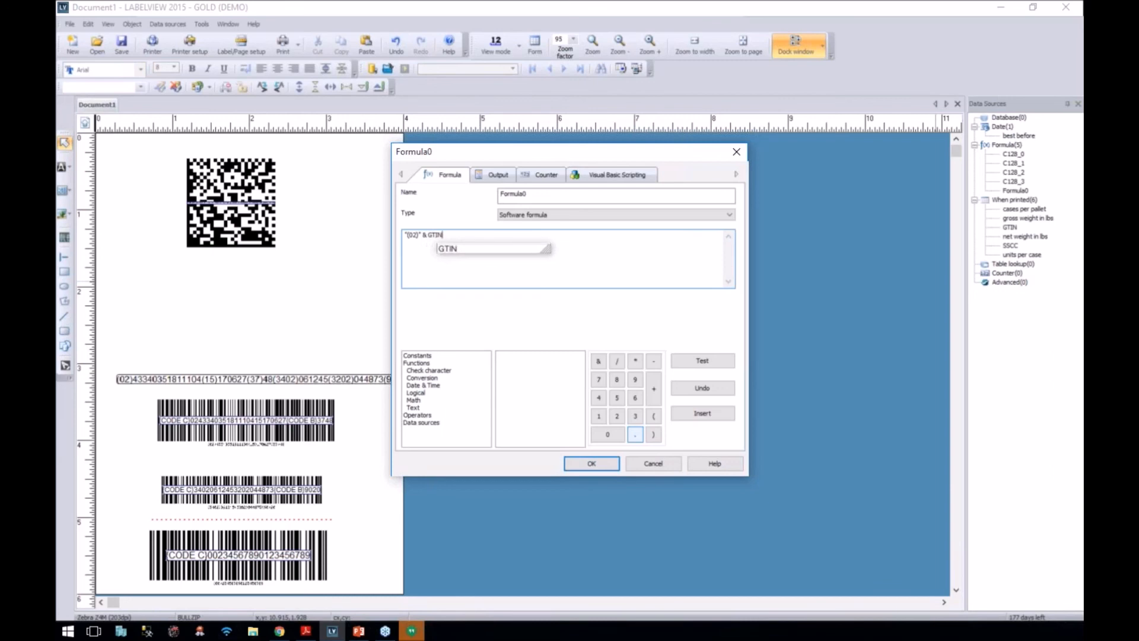
left_click(703, 360)
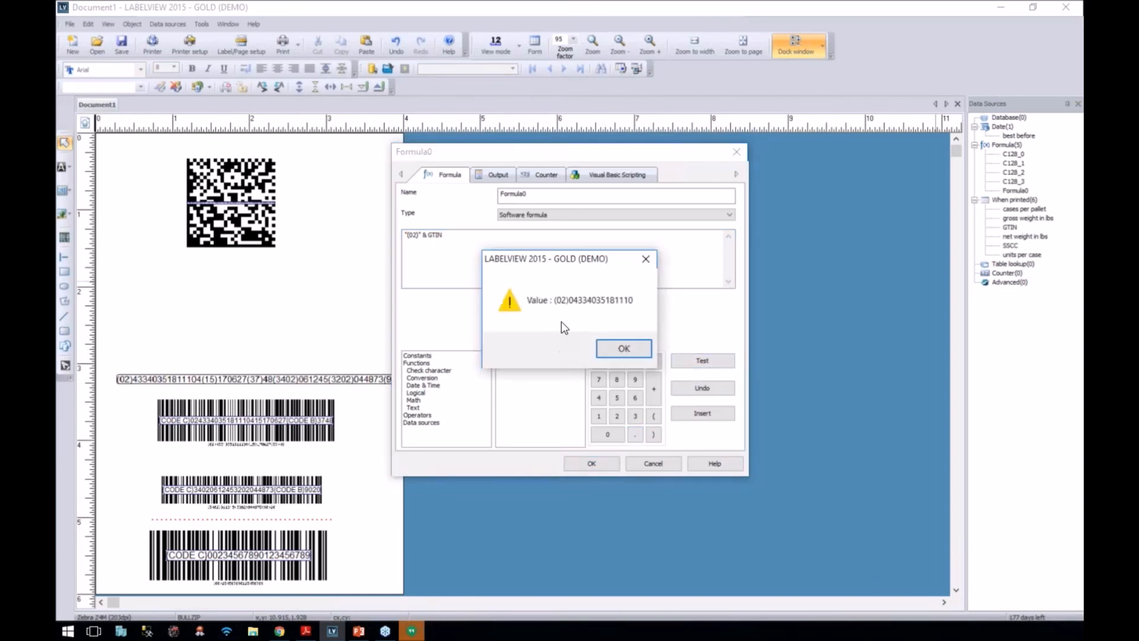
left_click(615, 350)
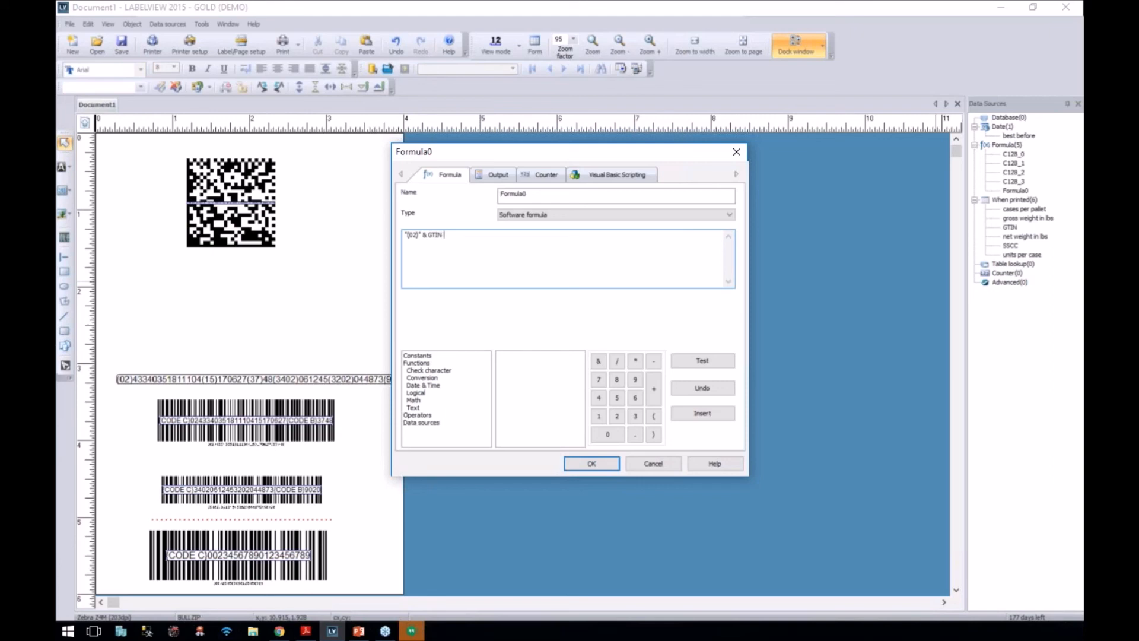
Step: Append & char(13) & "test" to Formula0, test the line break, then cancel the formula
type("&char")
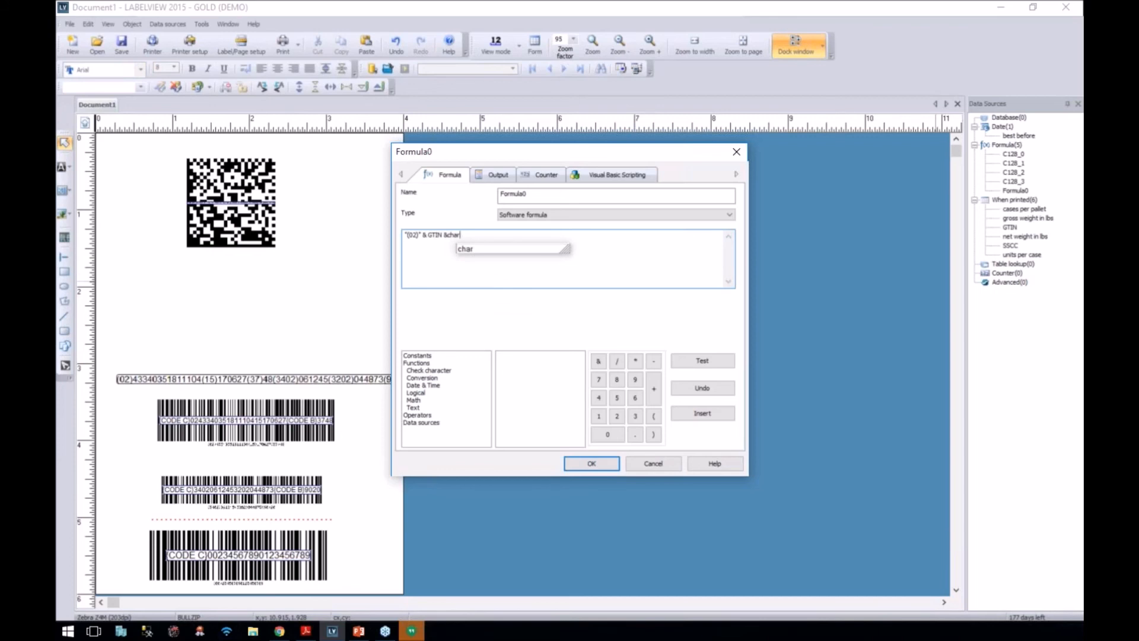
double_click(464, 253)
double_click(472, 236)
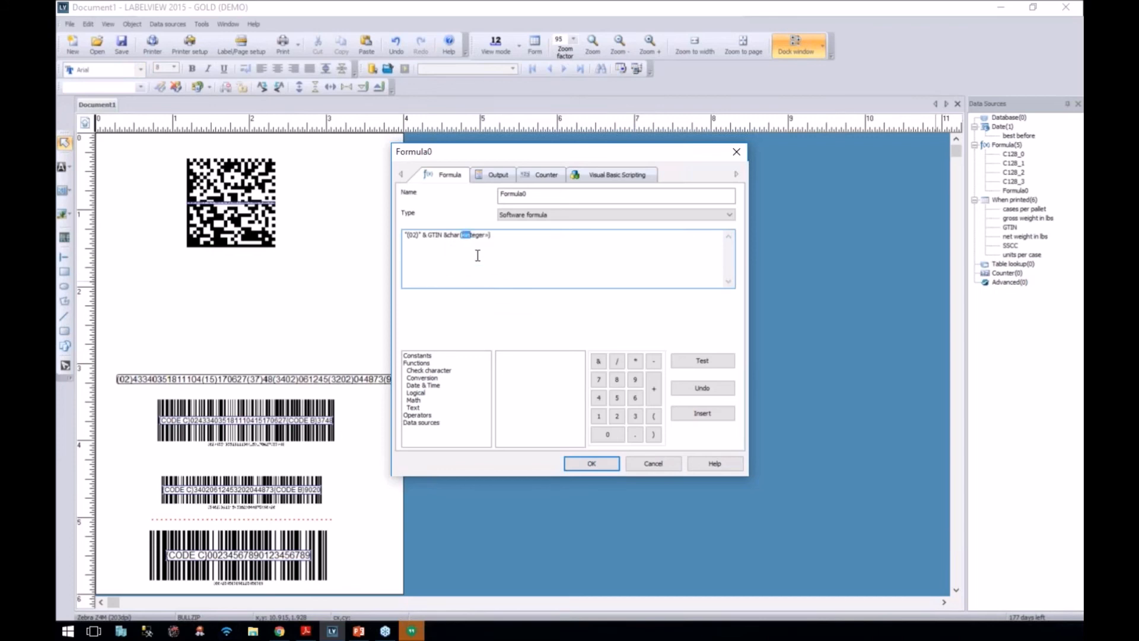
type("13) & \"test\"")
left_click(706, 364)
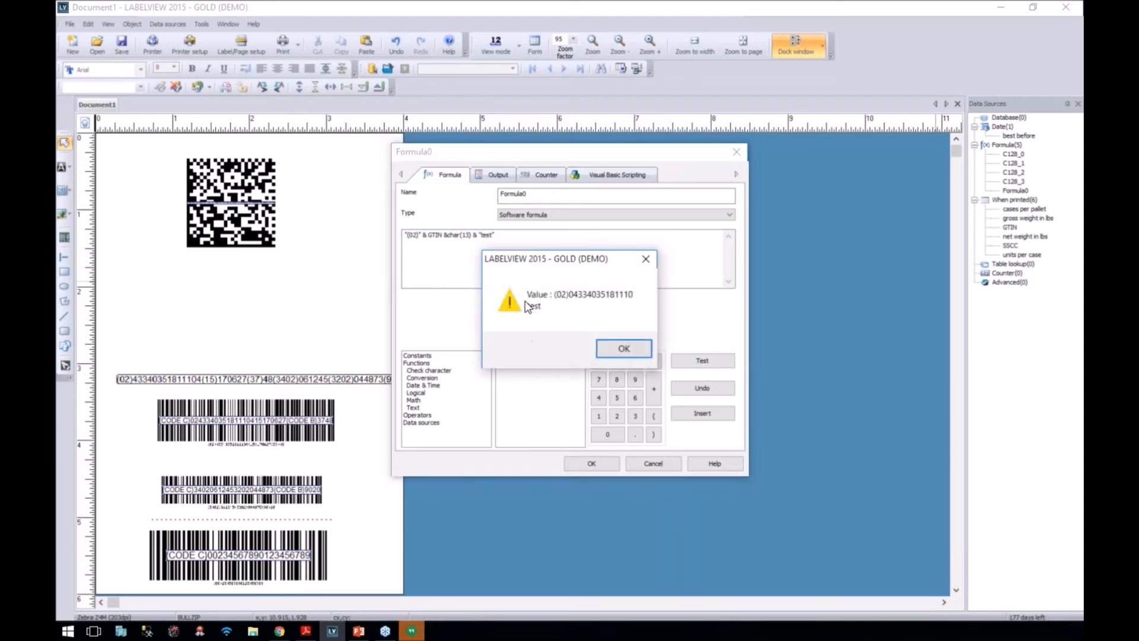
left_click(611, 350)
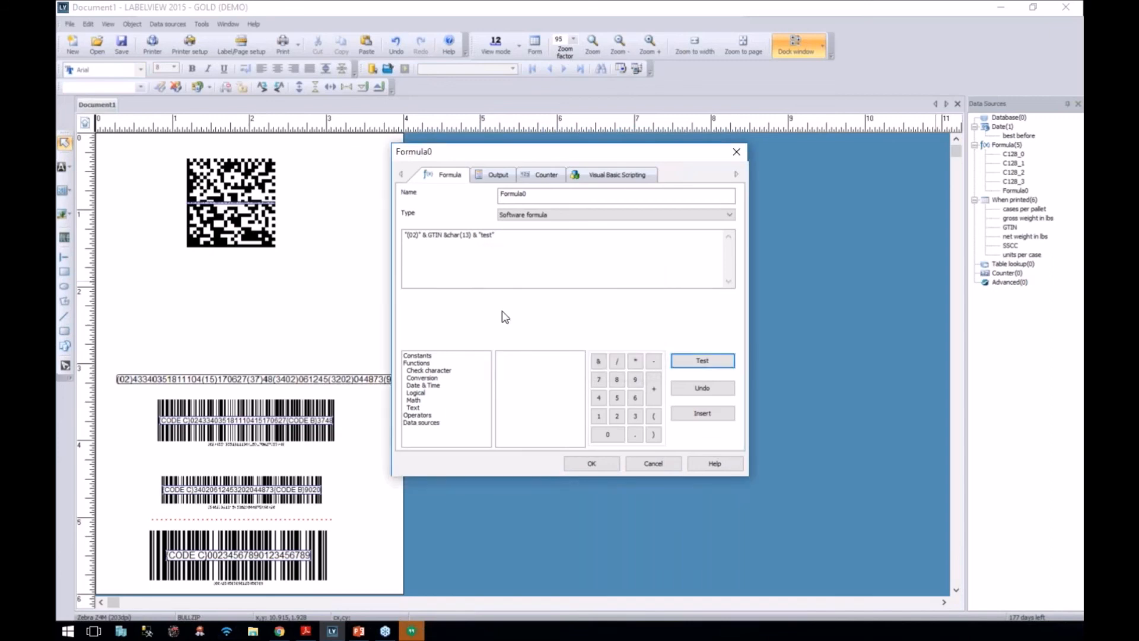
left_click(651, 464)
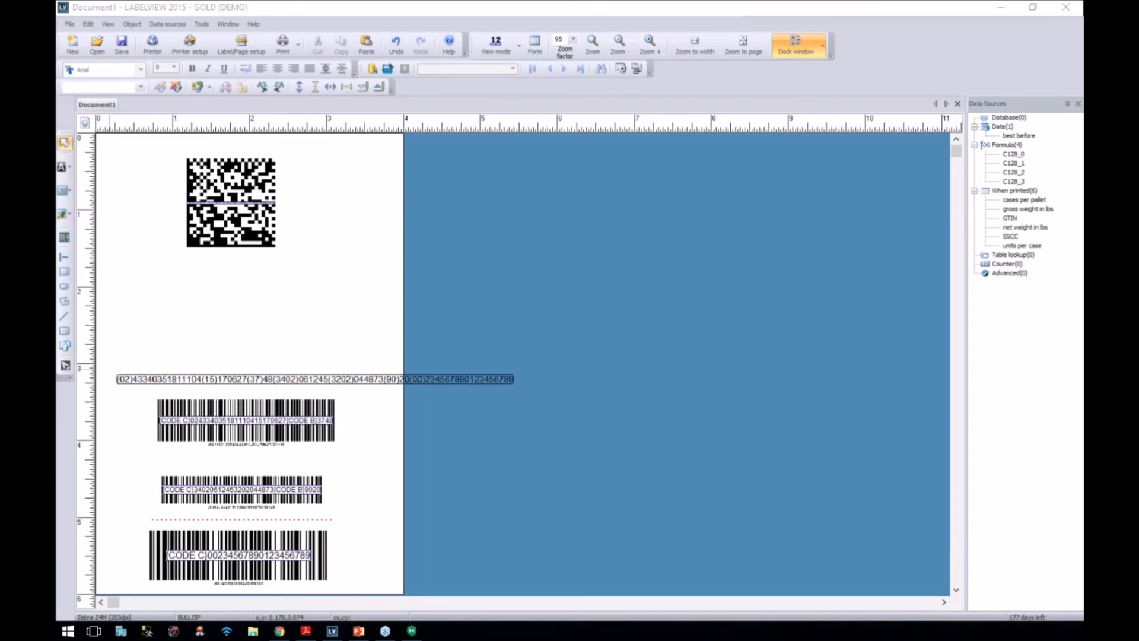
Step: In the GS1 Wizard, add AI 02 GTIN of Contained Trade Items linked to the GTIN variable
left_click(130, 24)
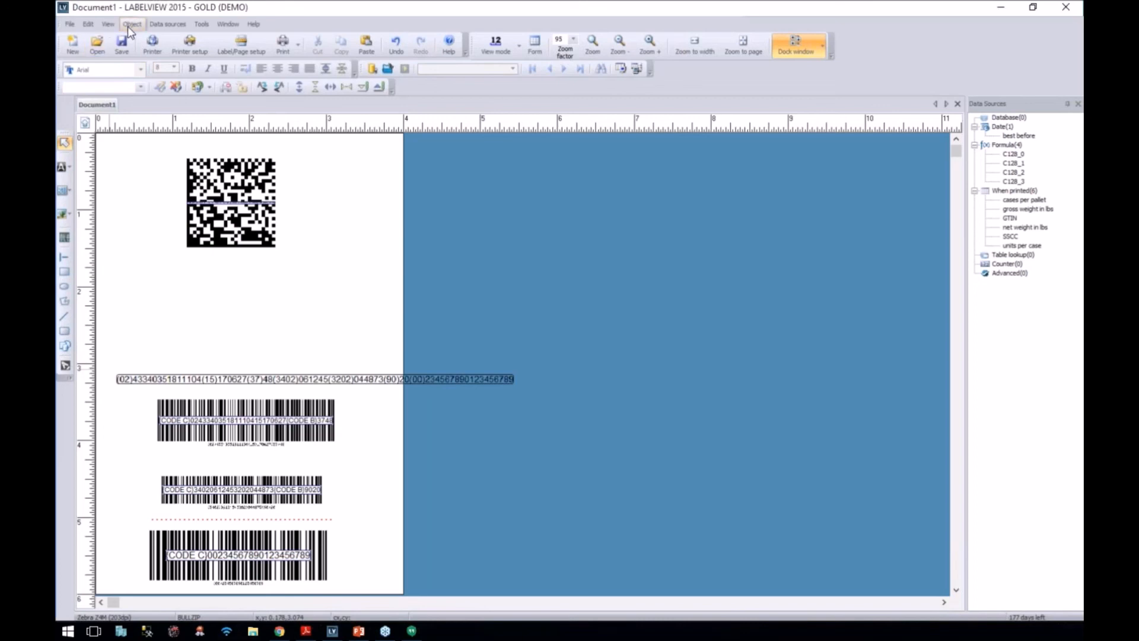
mouse_move(158, 55)
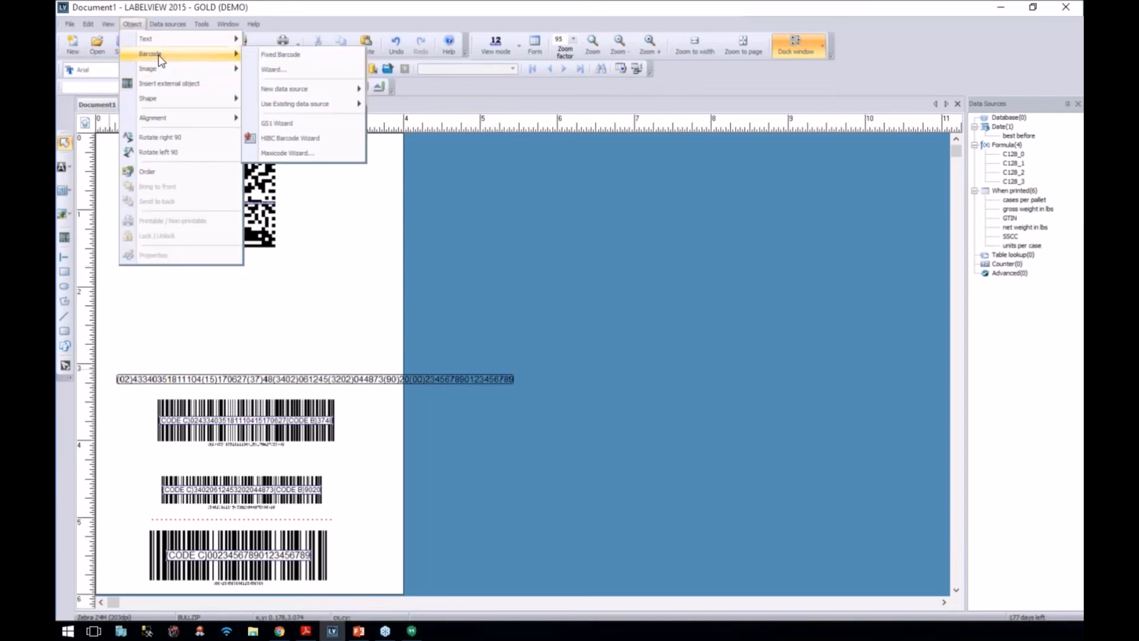
left_click(309, 123)
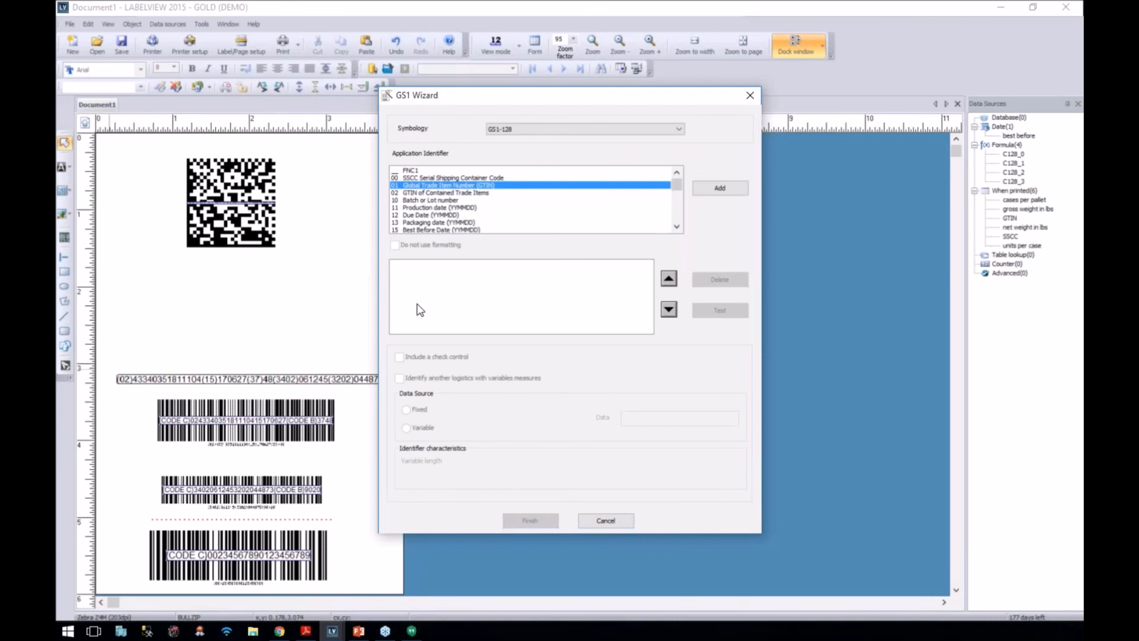
left_click(409, 192)
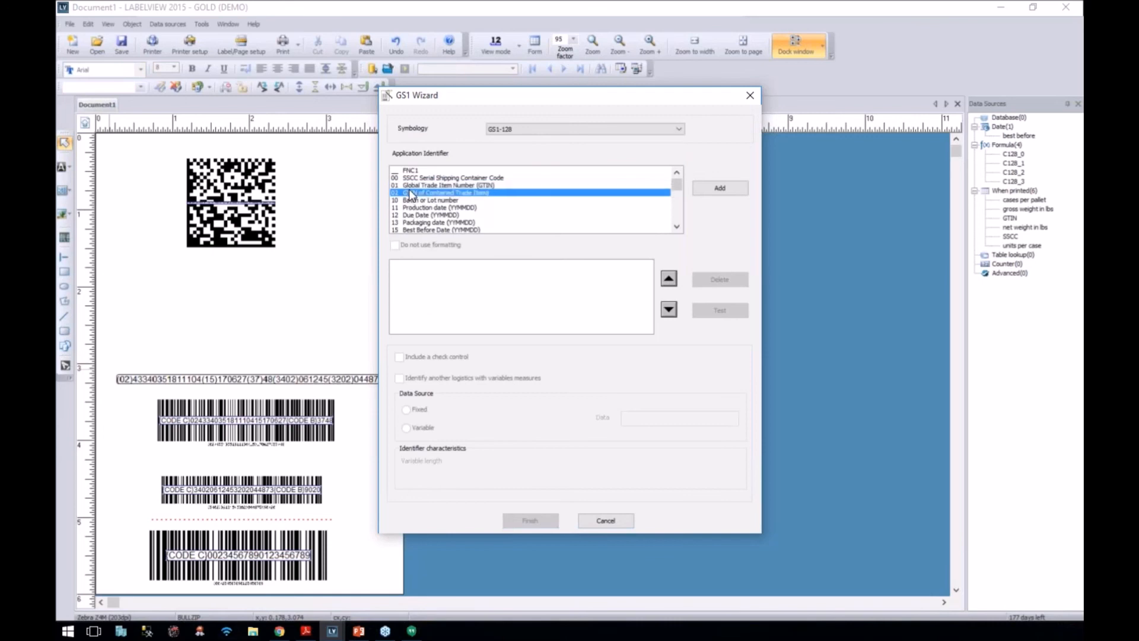
left_click(709, 181)
left_click(406, 428)
left_click(732, 418)
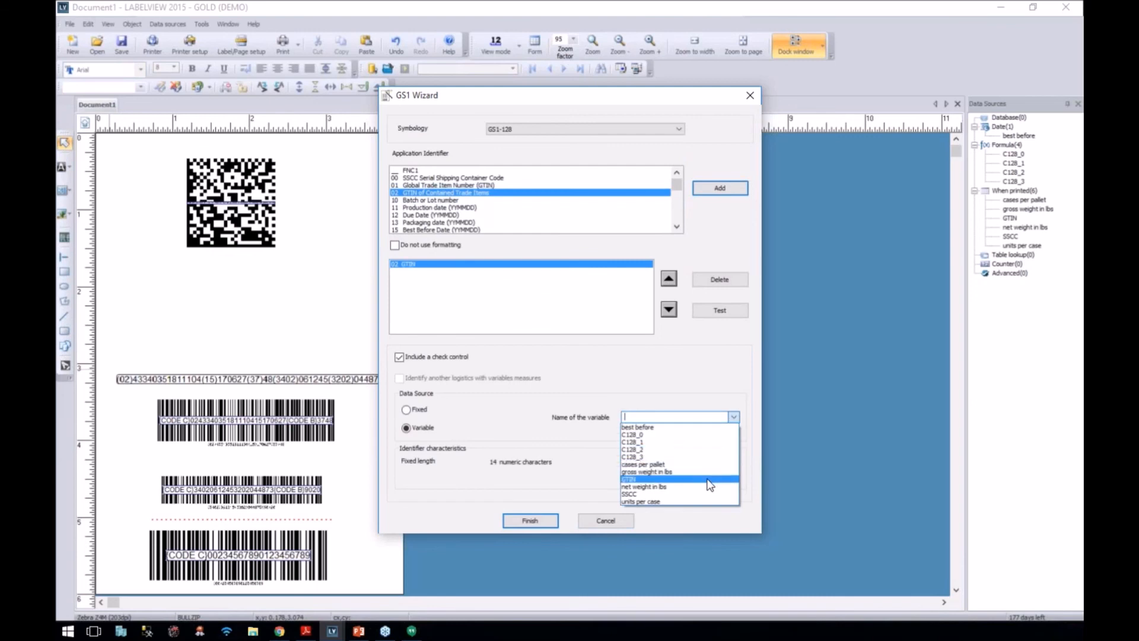
left_click(709, 486)
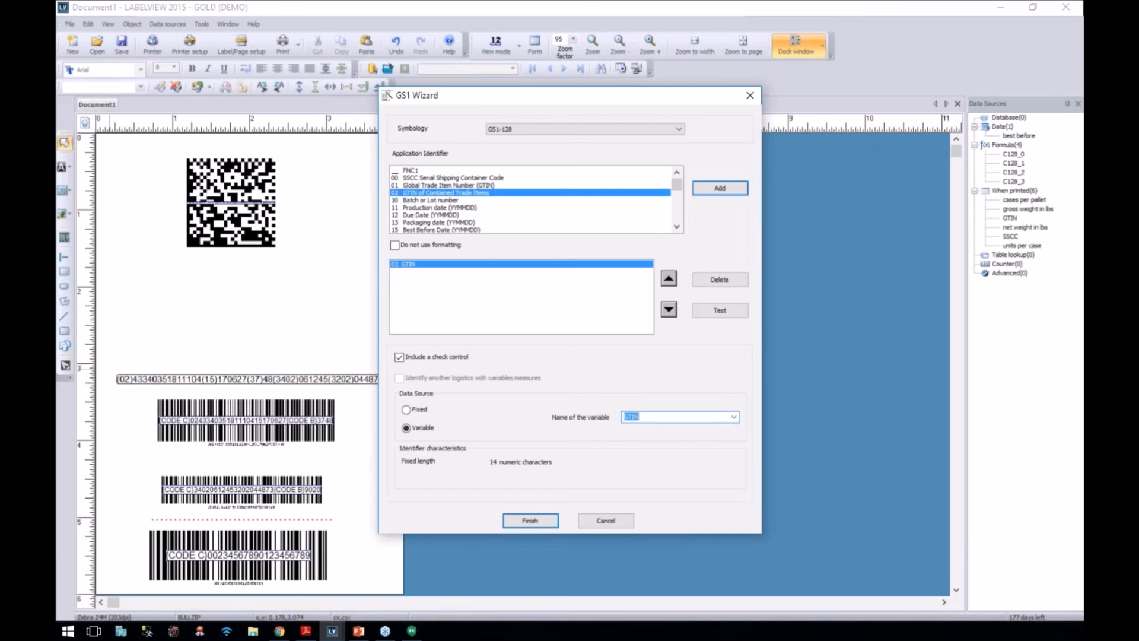
key("alt+Tab")
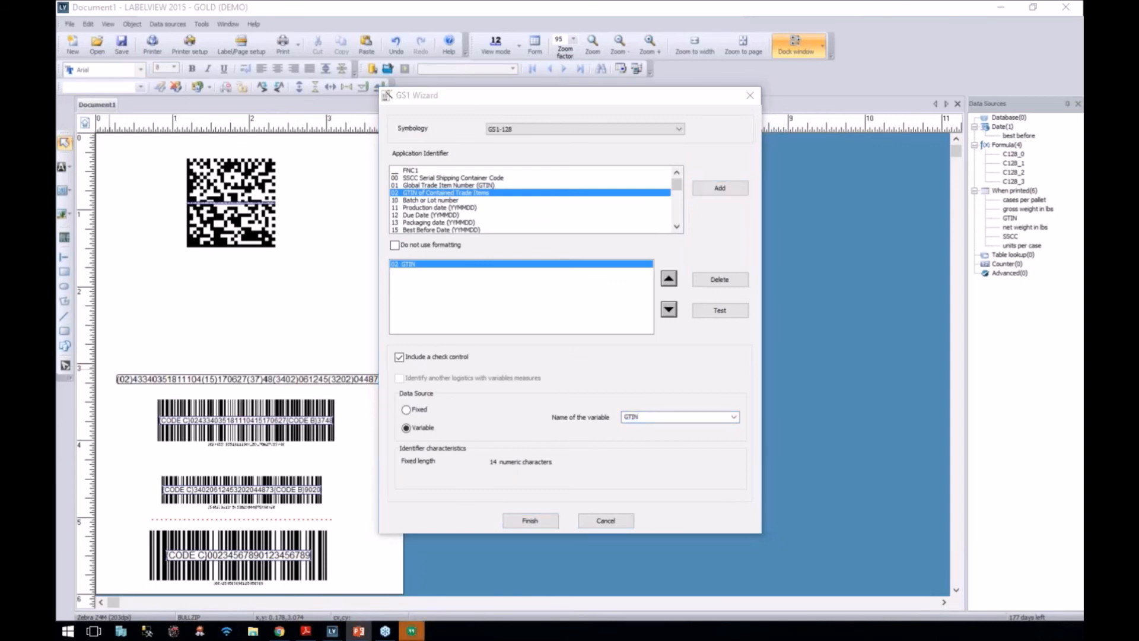